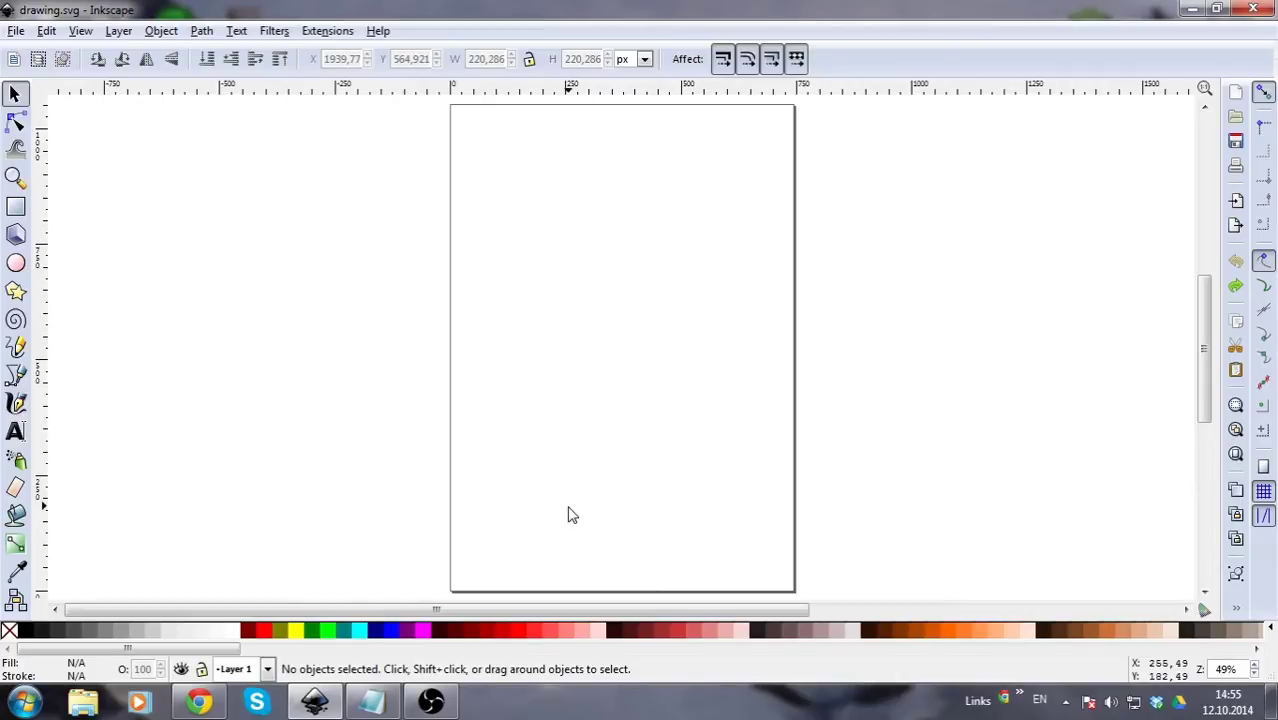
# - Bring the browser showing the inkscape.org homepage to the front
pyautogui.click(199, 702)
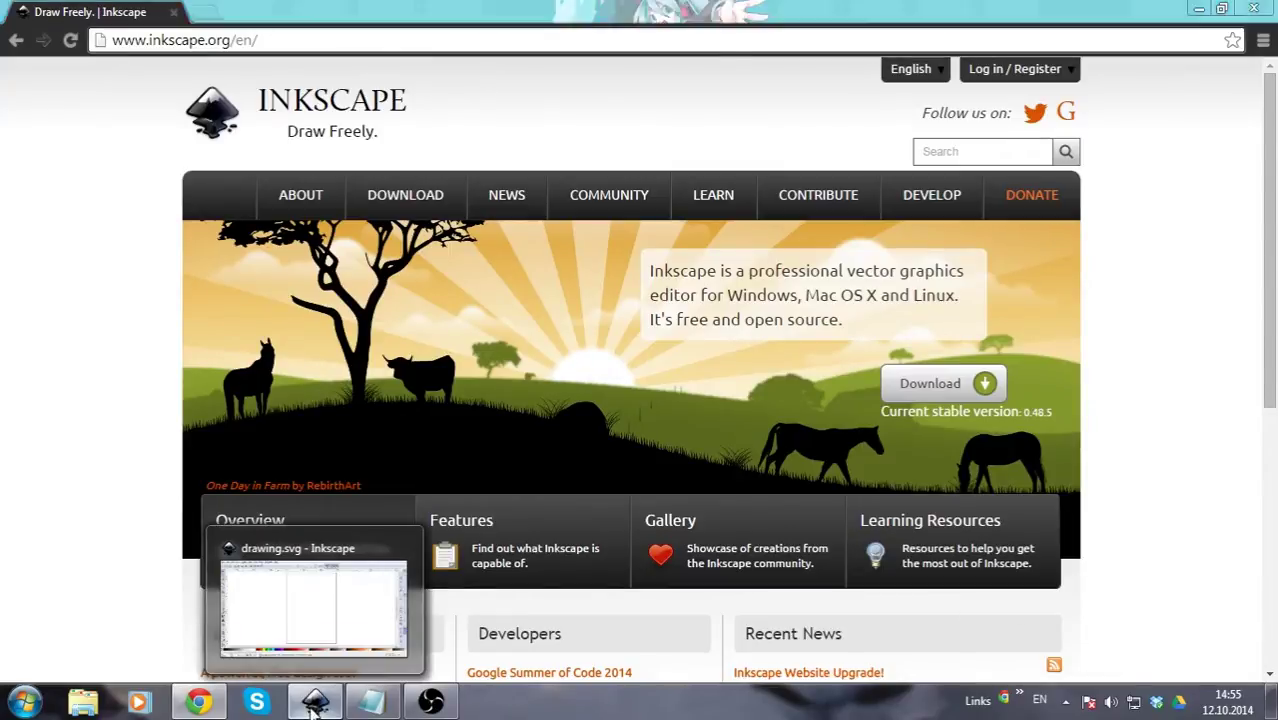
# - Return to the Inkscape window with the blank drawing.svg page
pyautogui.click(313, 705)
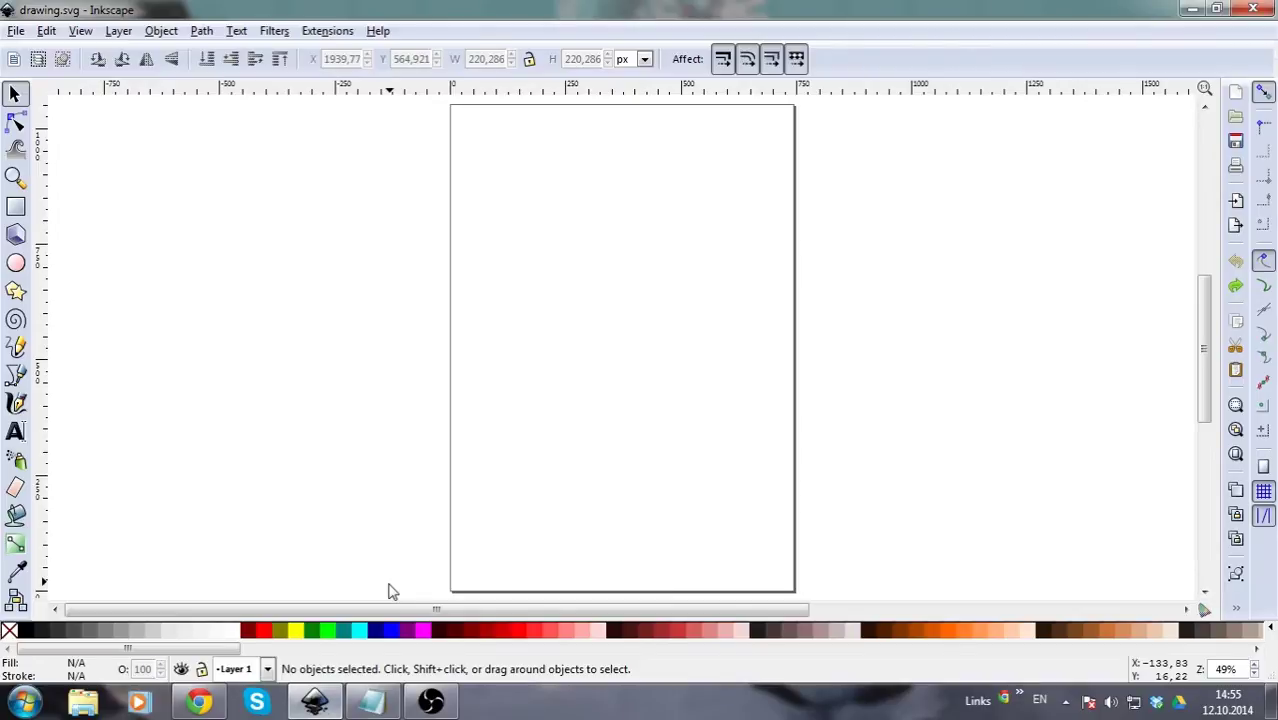
# - Scale the Pixel Graphics circle up to about 627 px, then undo back to 220 px
pyautogui.moveTo(391, 608); pyautogui.dragTo(742, 631)
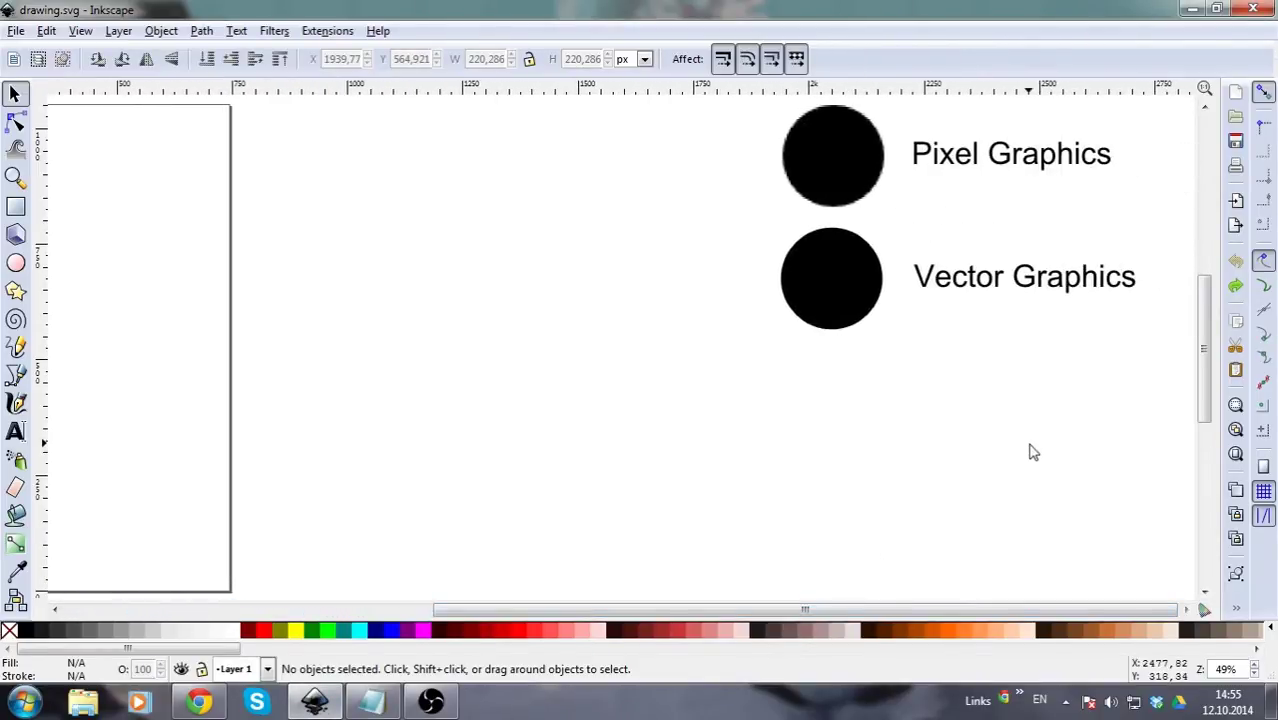
pyautogui.moveTo(1033, 452); pyautogui.dragTo(745, 525)
pyautogui.scroll(1, 667, 251)
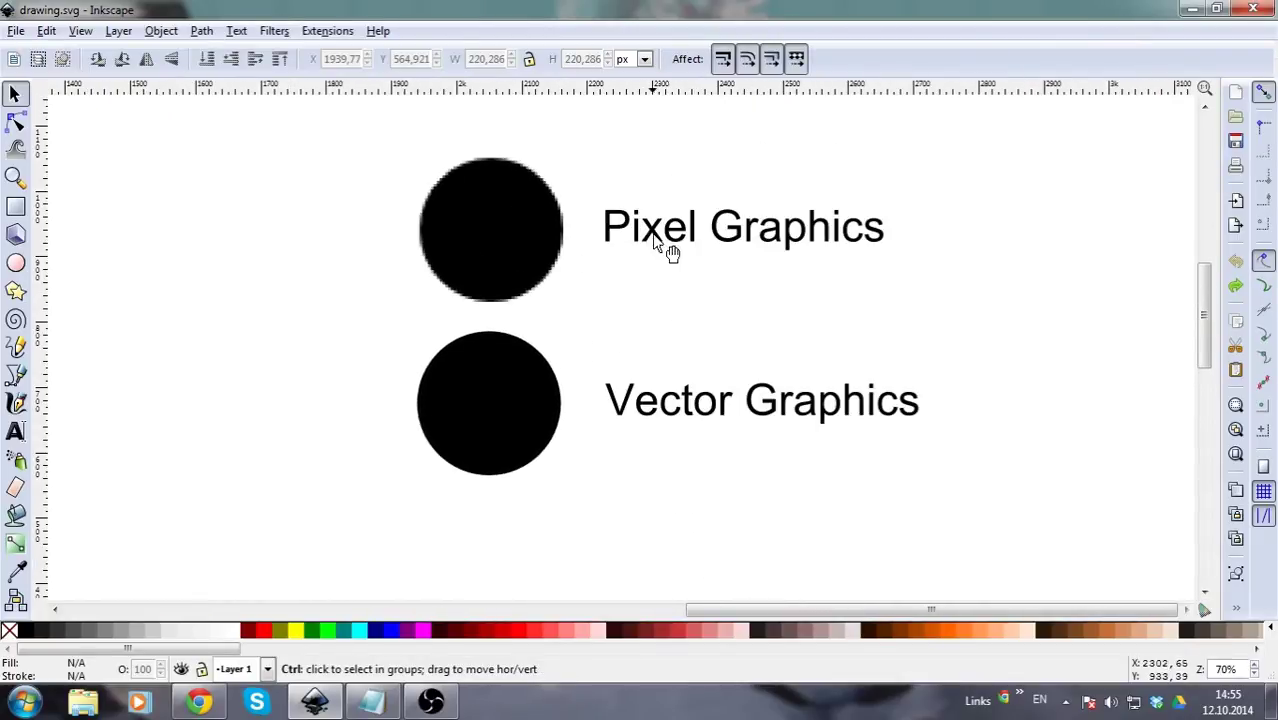
pyautogui.moveTo(534, 222); pyautogui.dragTo(522, 342)
pyautogui.click(520, 340)
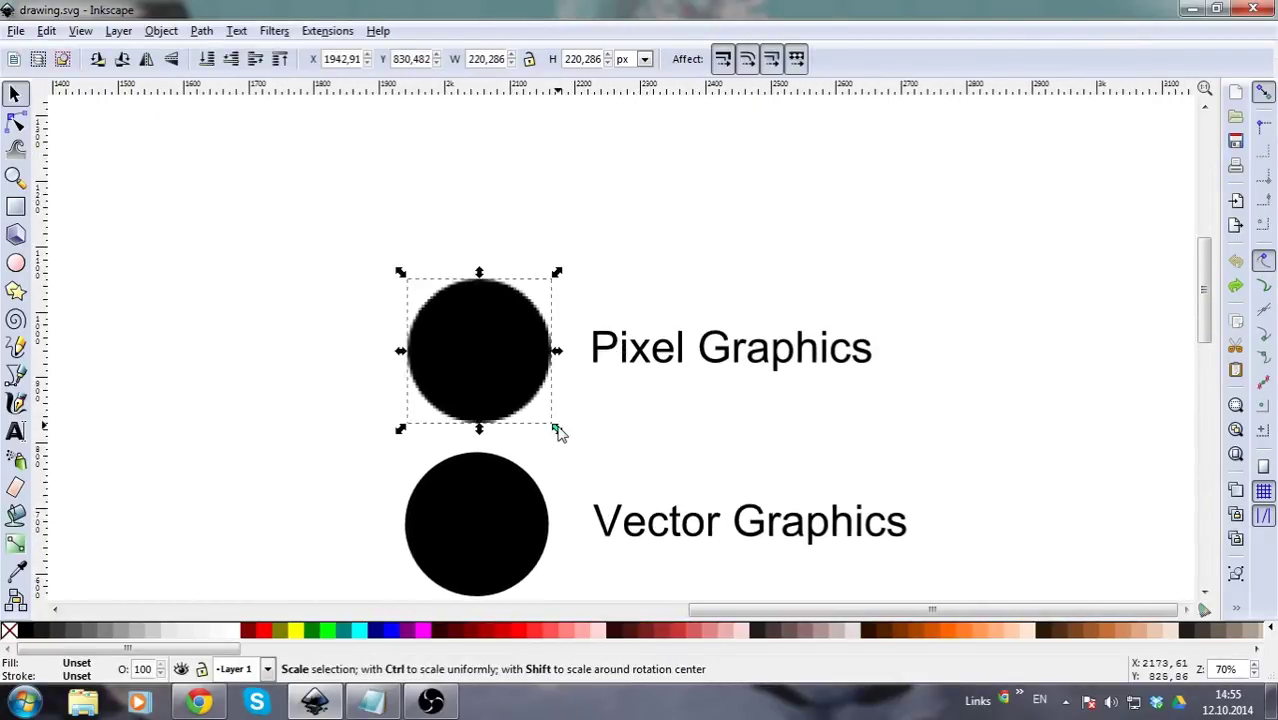
pyautogui.moveTo(558, 432); pyautogui.dragTo(690, 562)
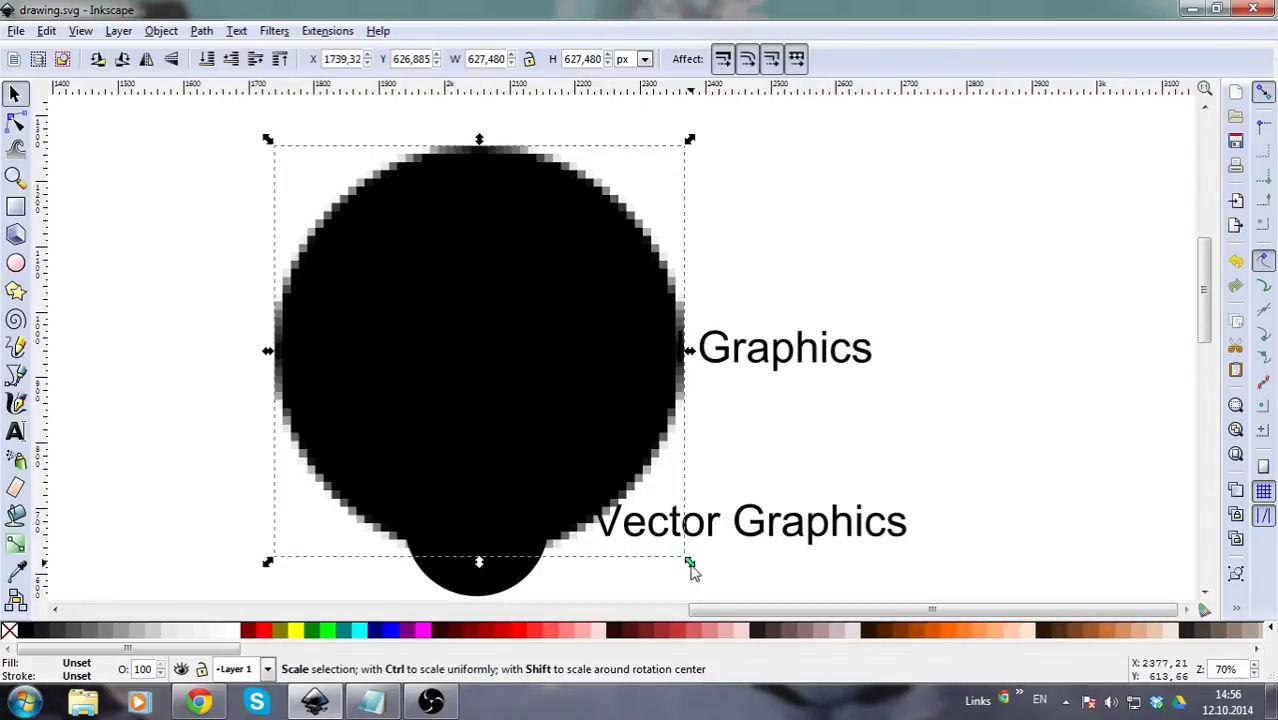
pyautogui.hotkey('ctrl', 'z')
pyautogui.hotkey('ctrl', 'shift', 'z')
pyautogui.hotkey('ctrl', 'z')
pyautogui.hotkey('ctrl', 'z')
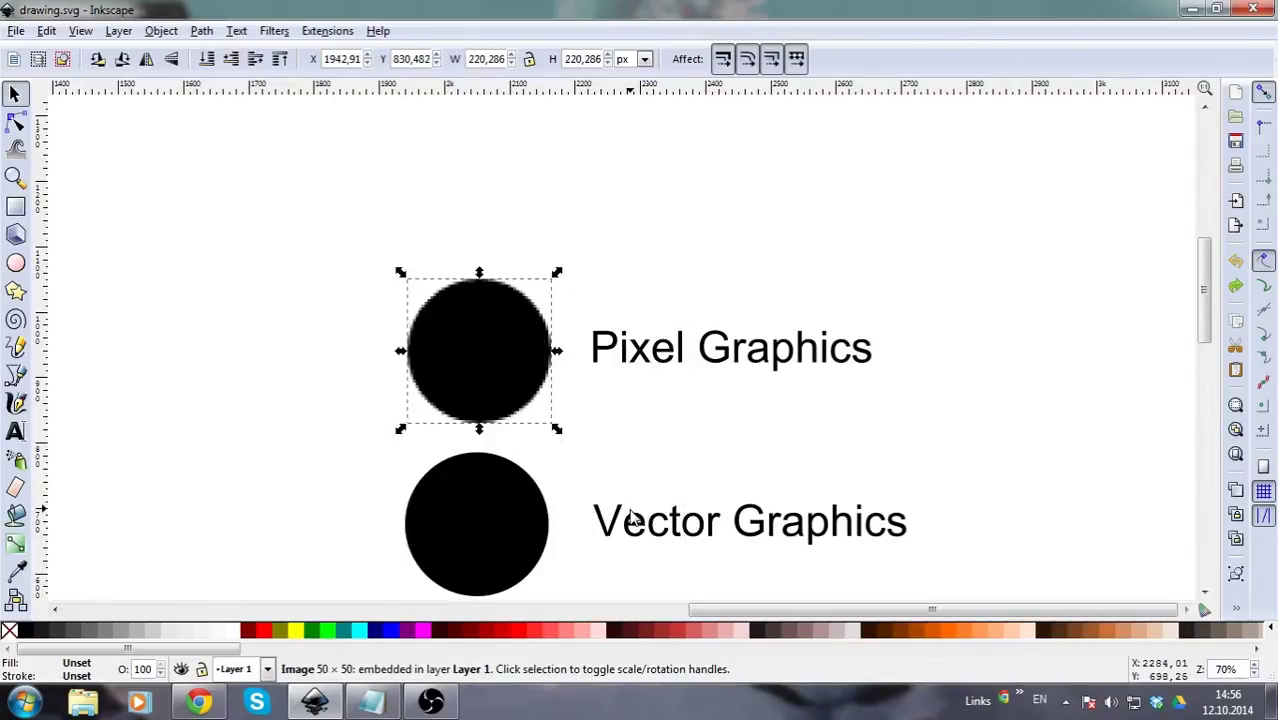
# - Scale up the Vector Graphics circle to inspect its smooth edge, then restore it to 220.286 px
pyautogui.click(573, 485)
pyautogui.click(525, 495)
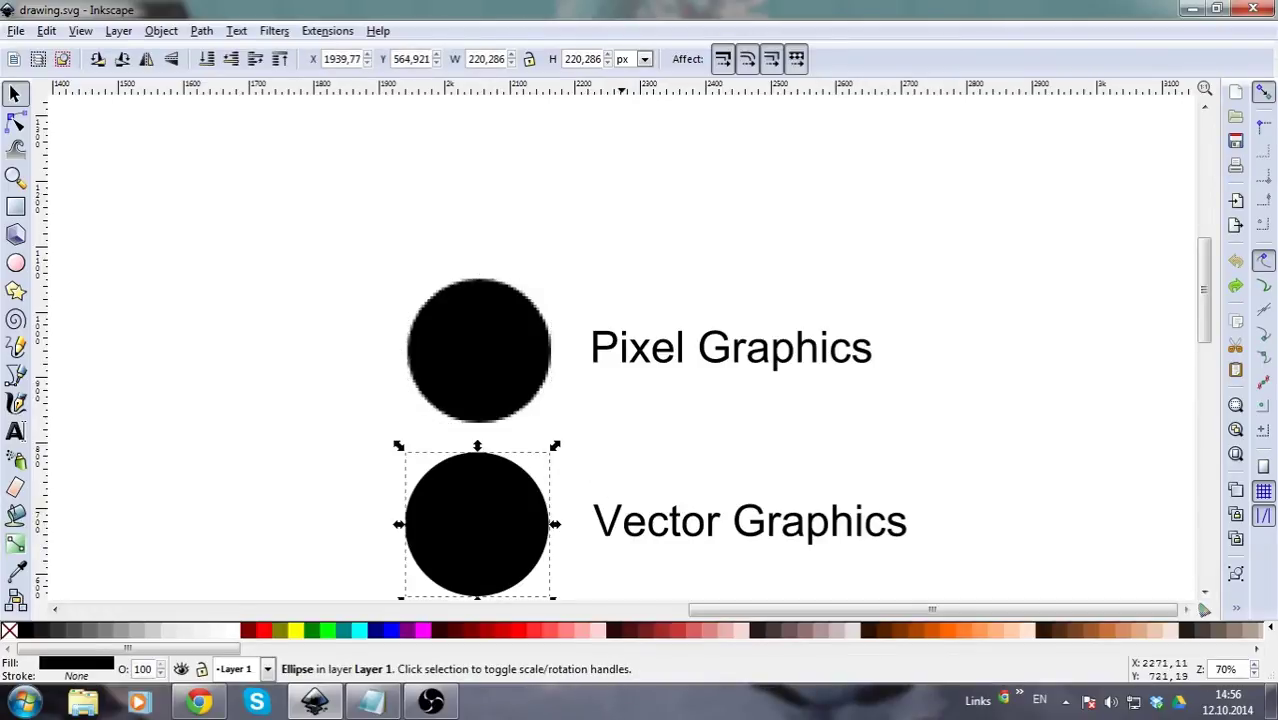
pyautogui.scroll(-2, 603, 403)
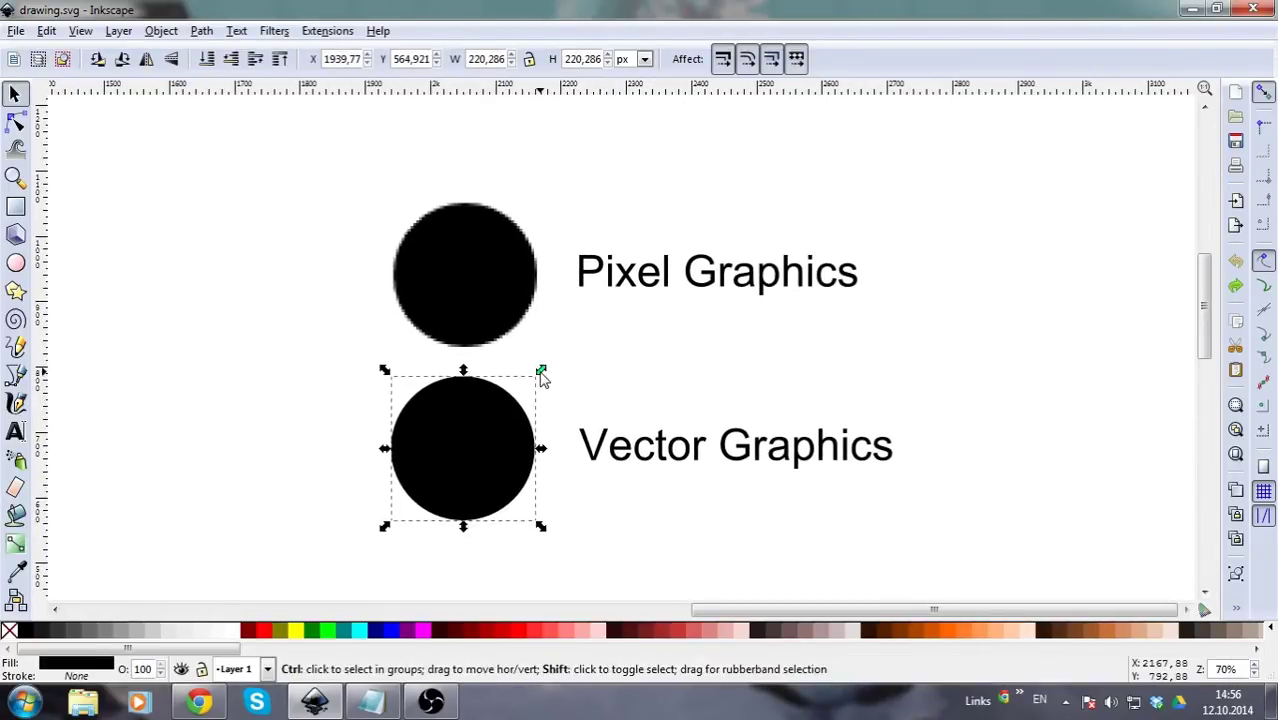
pyautogui.moveTo(541, 372); pyautogui.dragTo(773, 174)
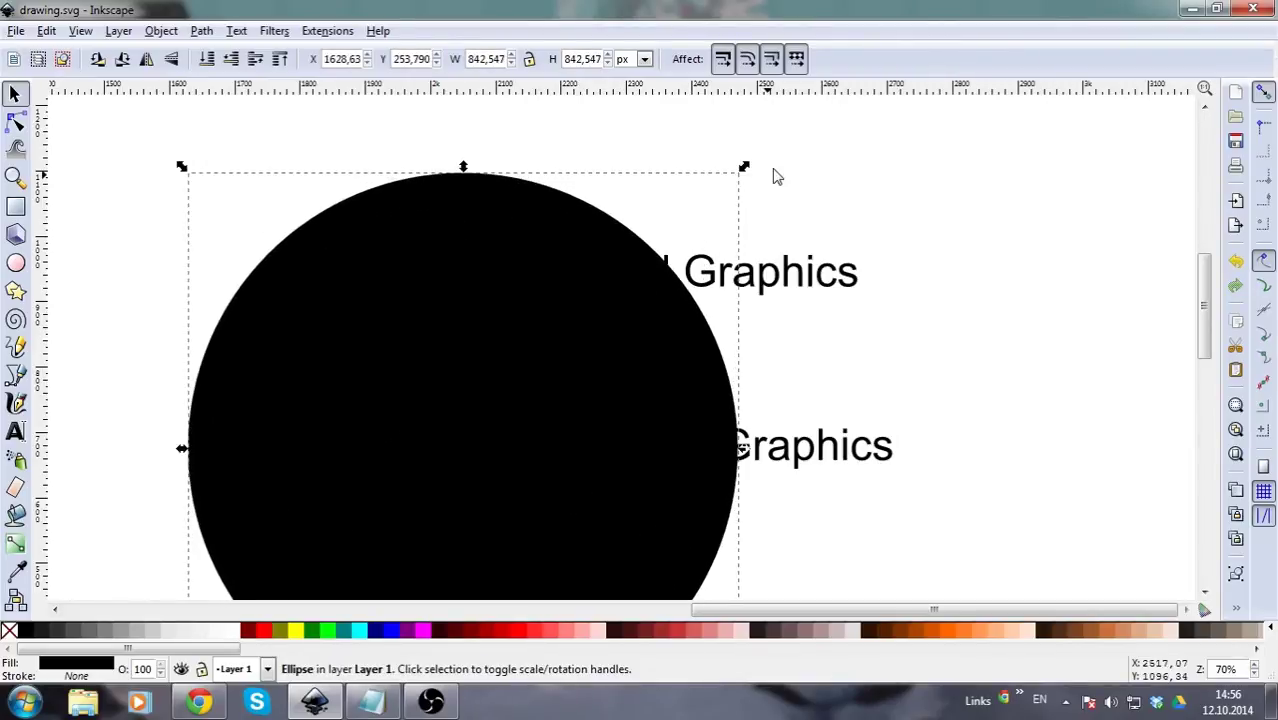
pyautogui.keyDown('ctrl'); pyautogui.scroll(-2, 785, 178); pyautogui.keyUp('ctrl')
pyautogui.scroll(2, 730, 260)
pyautogui.hscroll(3, 700, 300)
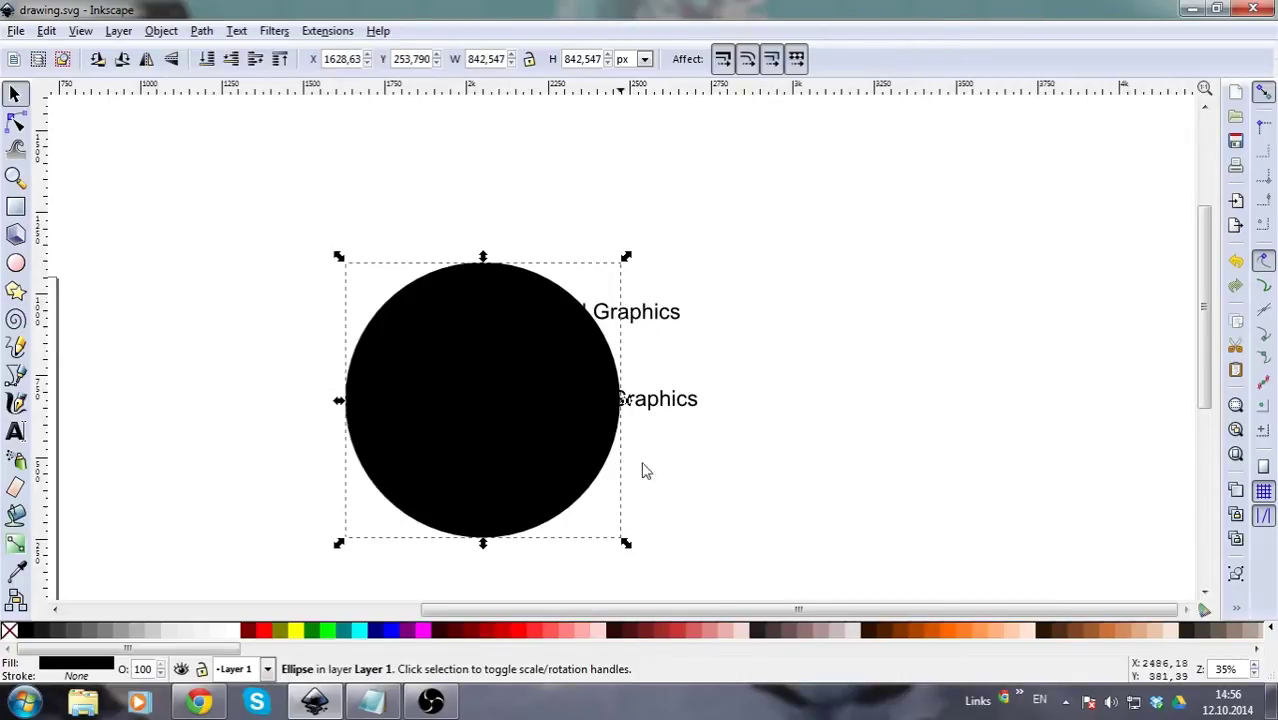
pyautogui.keyDown('ctrl'); pyautogui.scroll(3, 529, 275); pyautogui.keyUp('ctrl')
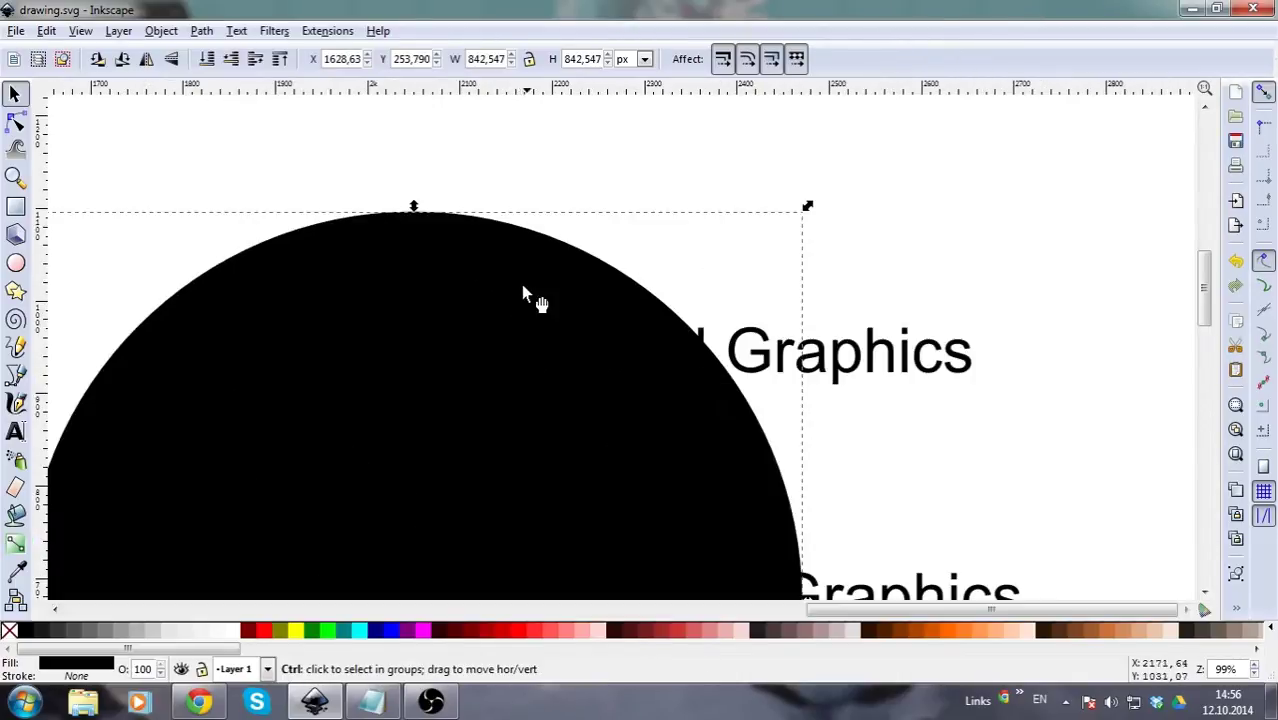
pyautogui.keyDown('ctrl'); pyautogui.scroll(2, 527, 260); pyautogui.keyUp('ctrl')
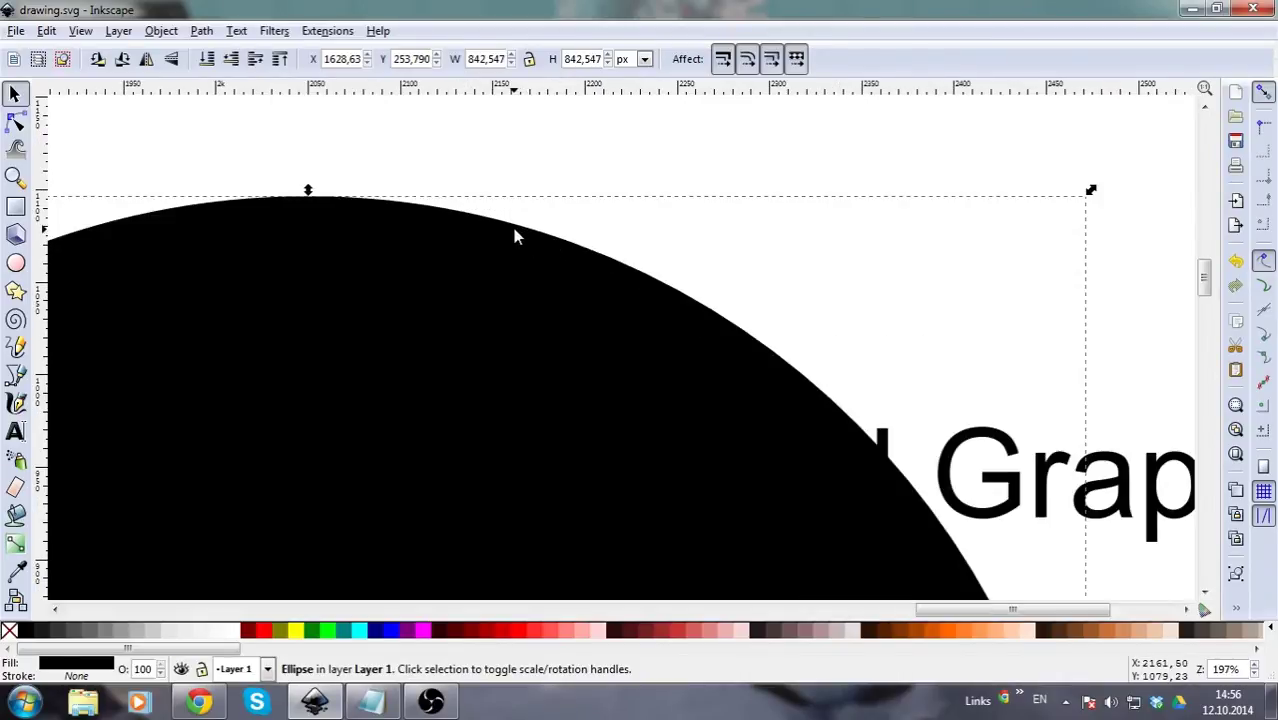
pyautogui.keyDown('ctrl'); pyautogui.scroll(-5, 513, 236); pyautogui.keyUp('ctrl')
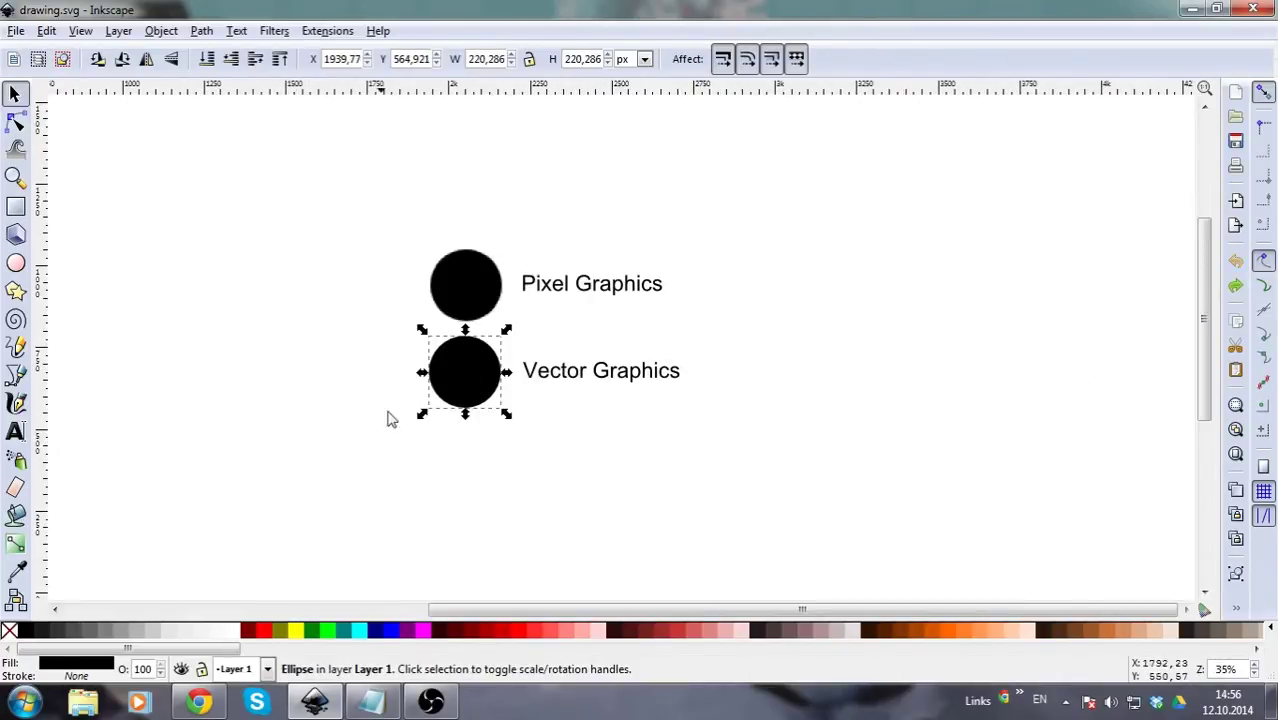
pyautogui.click(302, 396)
pyautogui.moveTo(302, 396); pyautogui.dragTo(578, 381)
pyautogui.moveTo(541, 610); pyautogui.dragTo(300, 610)
pyautogui.scroll(-1, 471, 456)
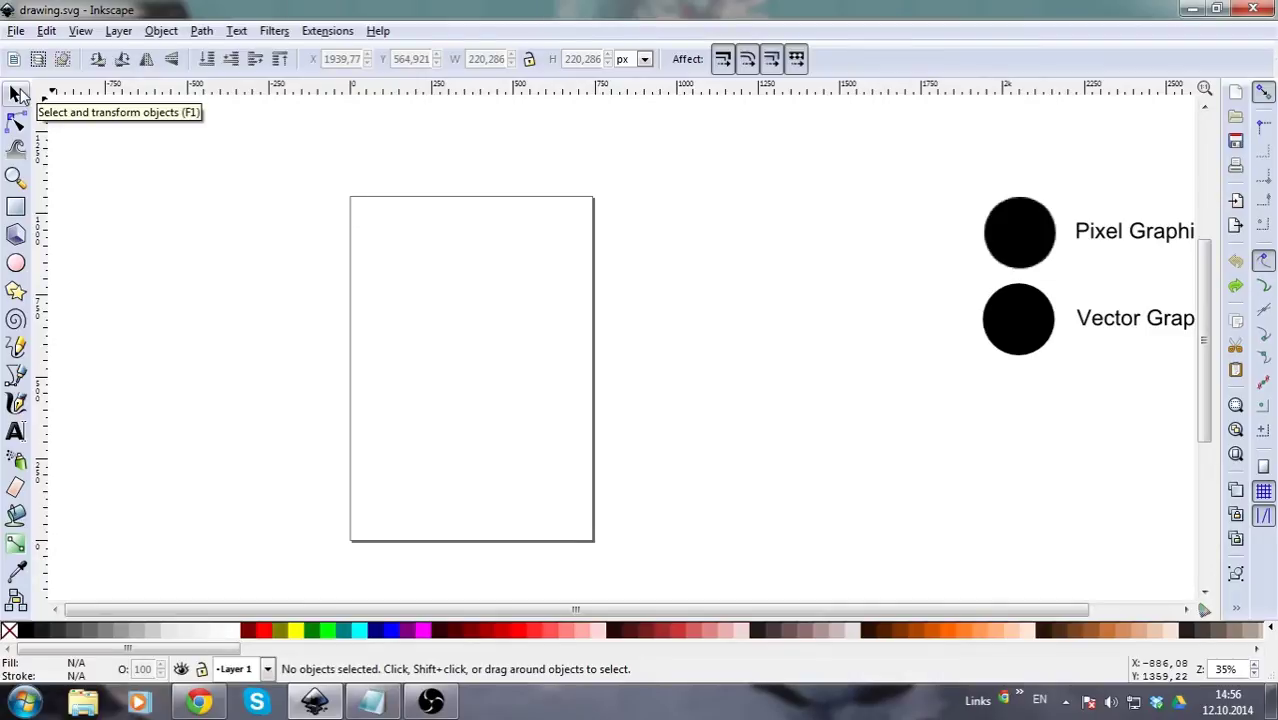
pyautogui.click(1036, 346)
pyautogui.moveTo(1021, 311)
pyautogui.mouseDown()
pyautogui.moveTo(540, 250)
pyautogui.moveTo(583, 224)
pyautogui.moveTo(1023, 323)
pyautogui.mouseUp()
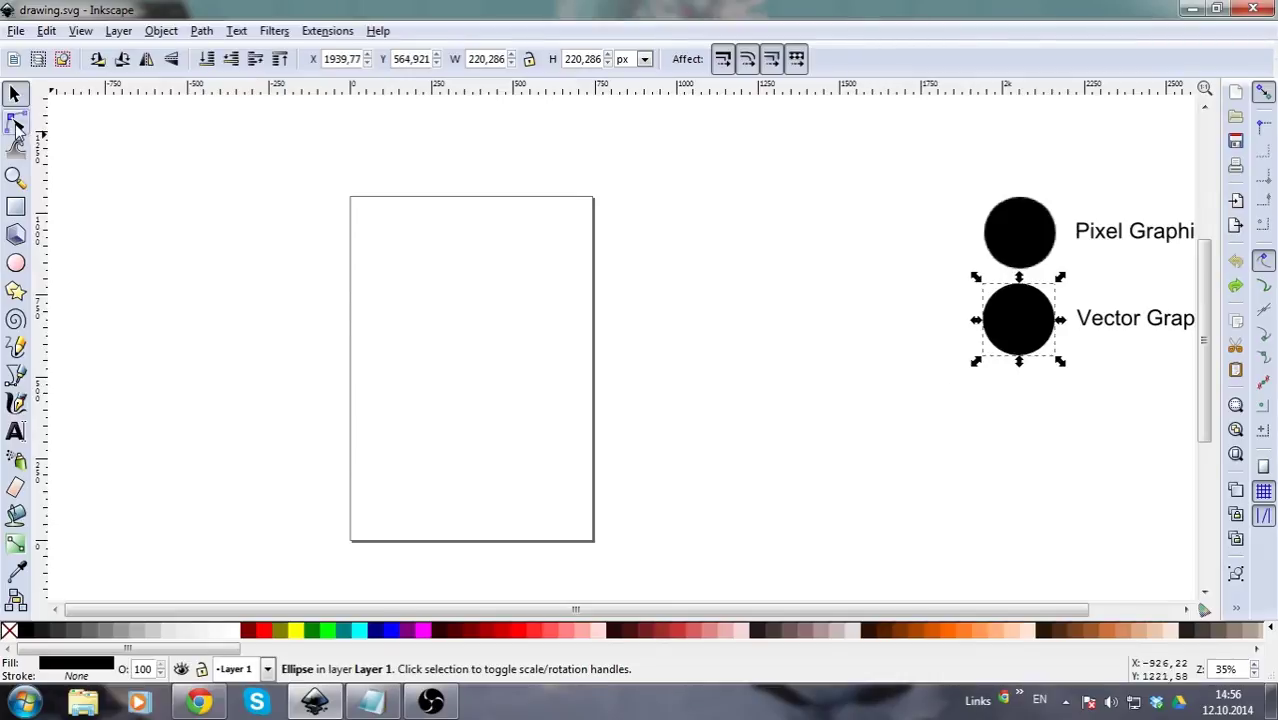
# - Stretch the circle into an ellipse using its Node tool handles, then undo back to a circle
pyautogui.click(15, 122)
pyautogui.hscroll(6, 873, 390)
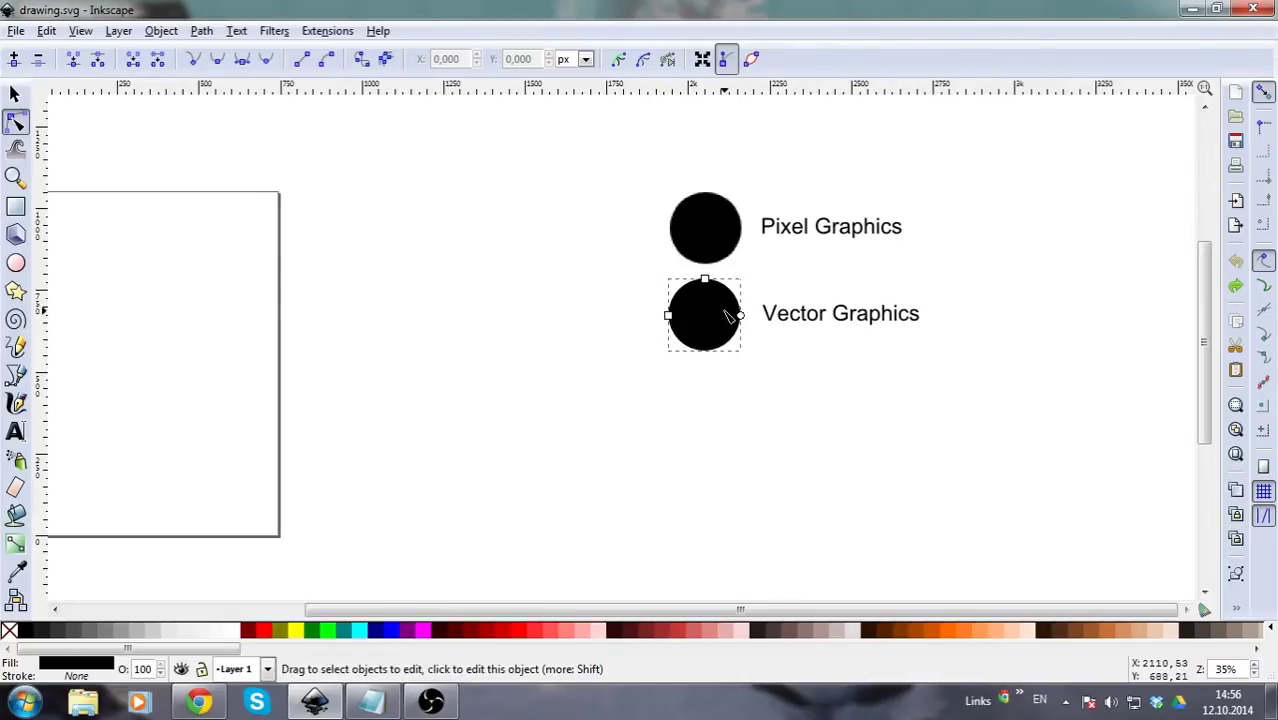
pyautogui.keyDown('ctrl'); pyautogui.scroll(2, 674, 328); pyautogui.keyUp('ctrl')
pyautogui.moveTo(607, 340)
pyautogui.mouseDown()
pyautogui.moveTo(521, 340)
pyautogui.moveTo(589, 337)
pyautogui.mouseUp()
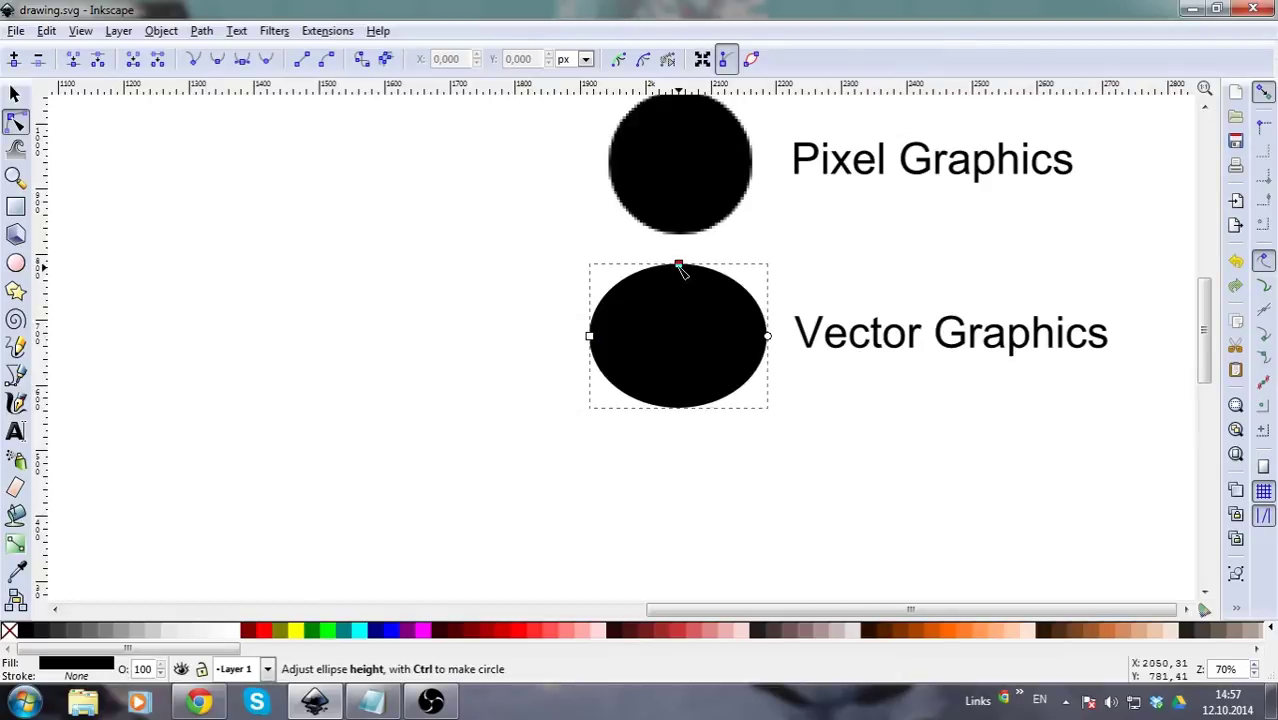
pyautogui.moveTo(679, 265); pyautogui.dragTo(679, 224)
pyautogui.hotkey('ctrl', 'z')
pyautogui.hotkey('ctrl', 'z')
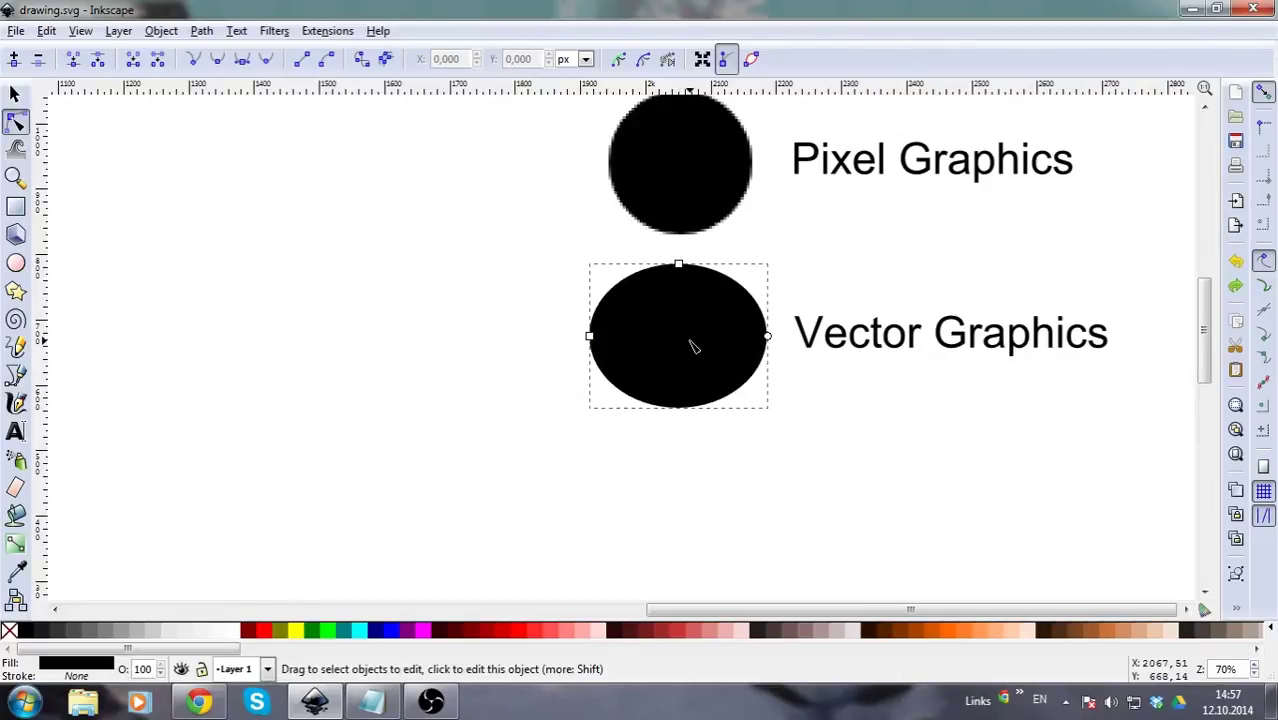
# - Convert the circle to a path and drag its nodes into a lopsided rounded blob
pyautogui.click(203, 31)
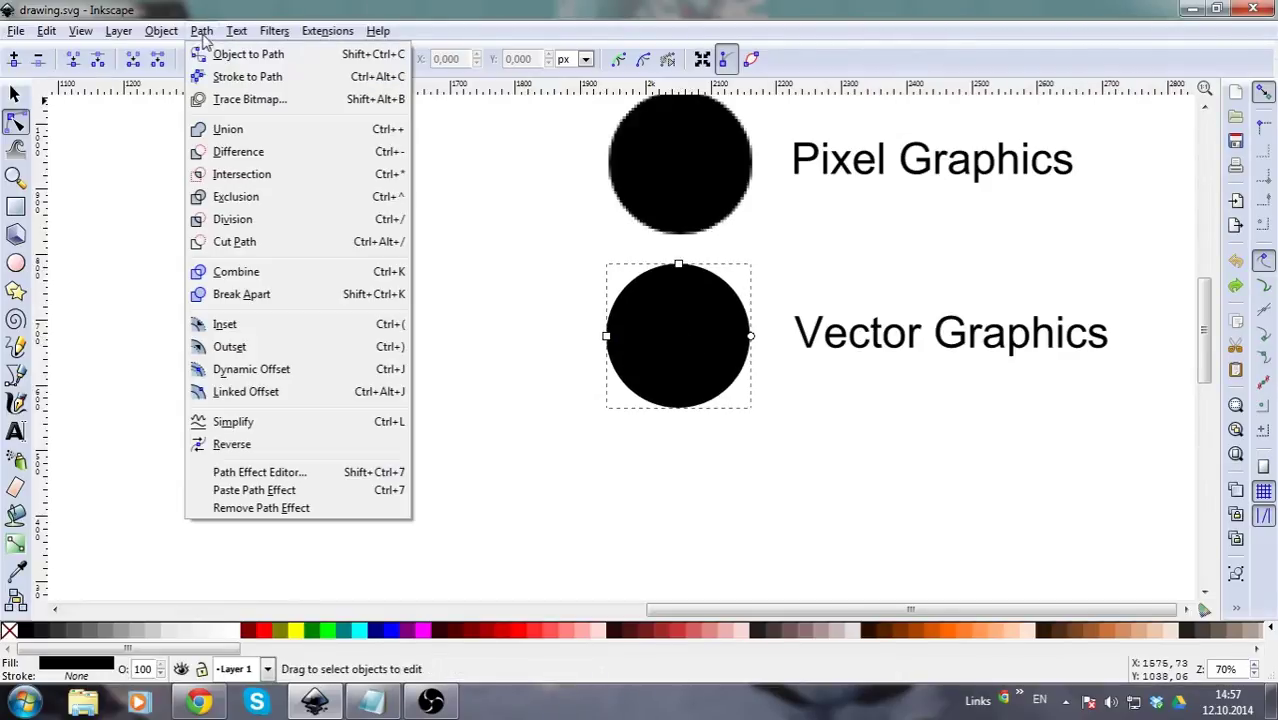
pyautogui.click(224, 51)
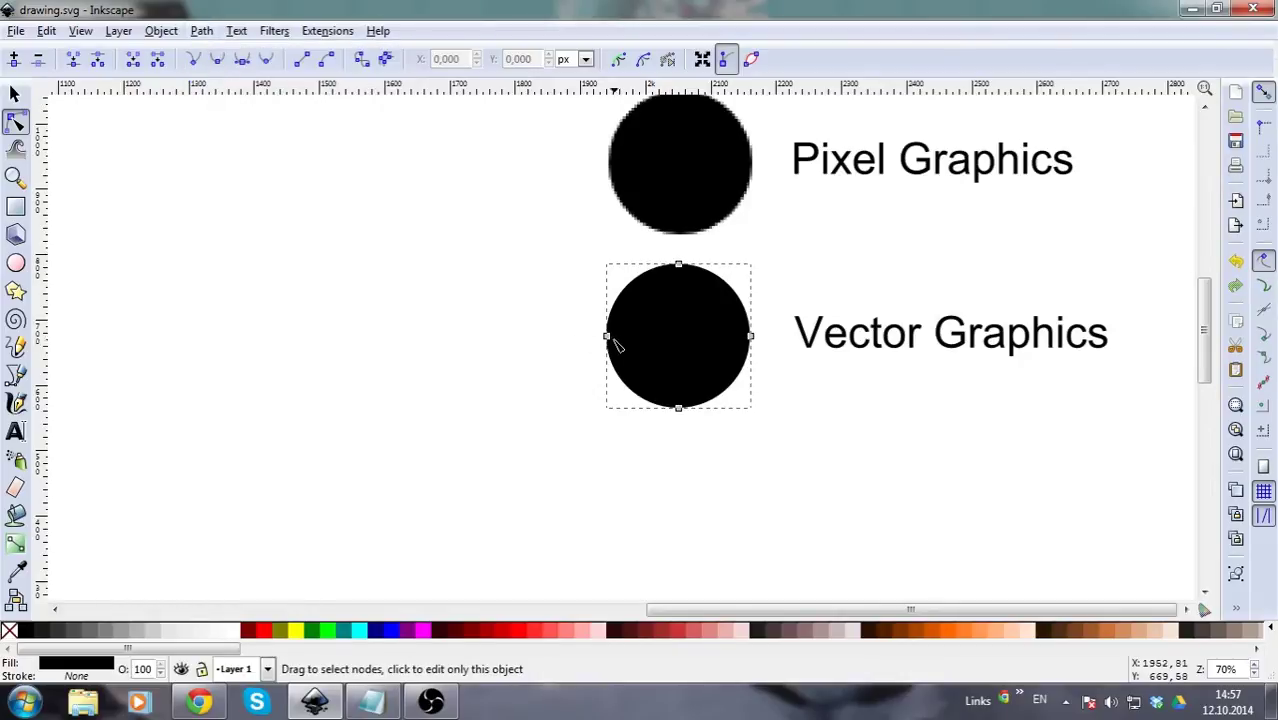
pyautogui.moveTo(608, 337); pyautogui.dragTo(497, 313)
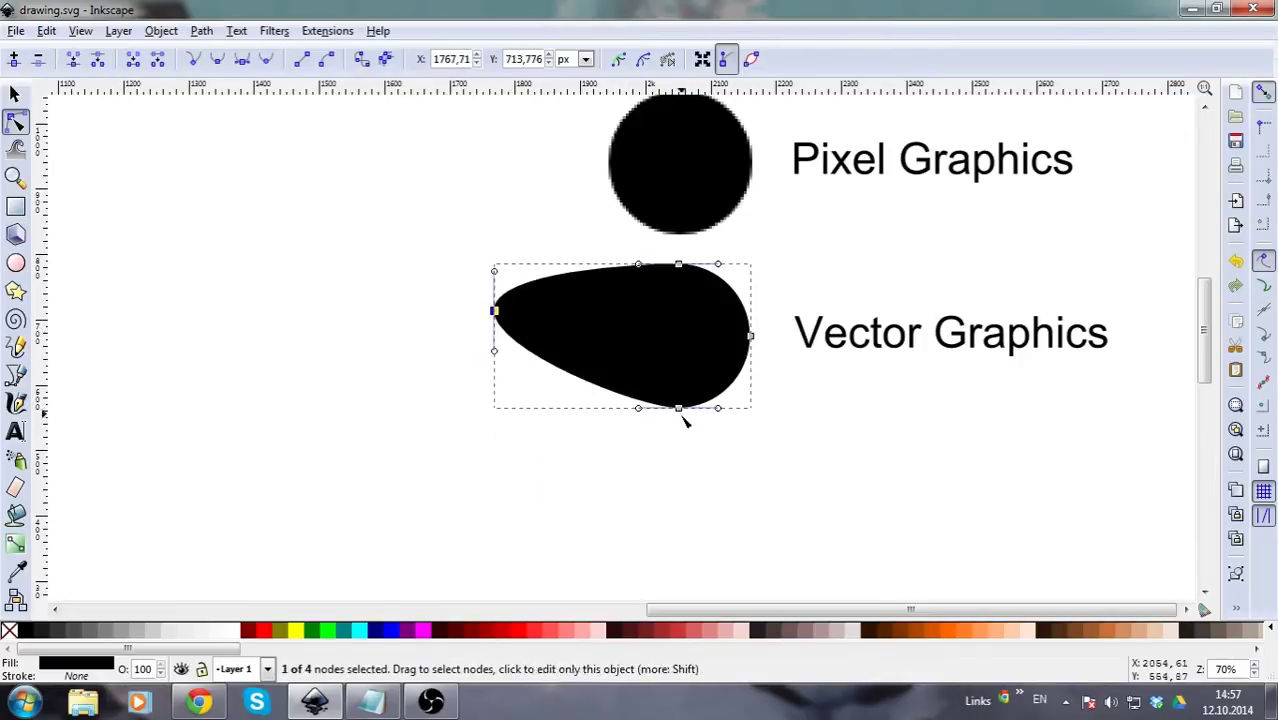
pyautogui.moveTo(678, 408); pyautogui.dragTo(666, 488)
pyautogui.moveTo(497, 316); pyautogui.dragTo(506, 441)
pyautogui.moveTo(679, 265); pyautogui.dragTo(585, 276)
pyautogui.hotkey('ctrl', 'z')
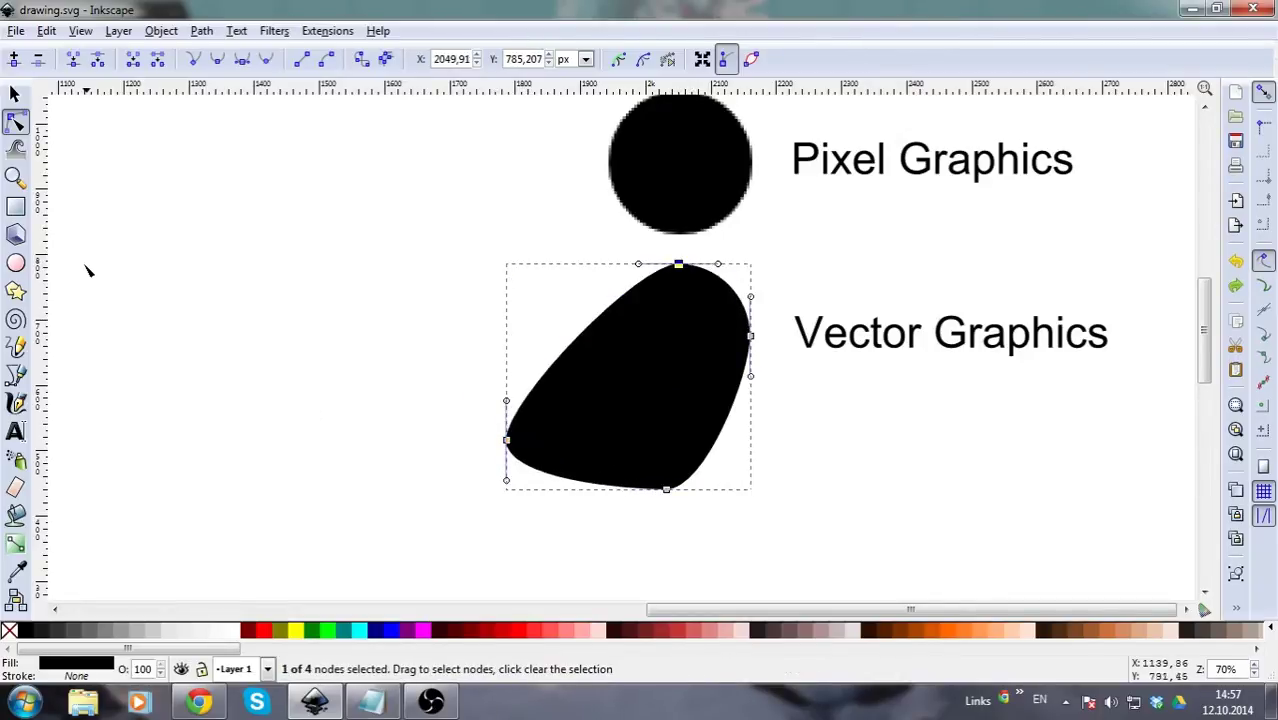
# - Push the black blob with the Tweak tool until its top touches the pixel circle
pyautogui.click(18, 150)
pyautogui.moveTo(599, 348); pyautogui.dragTo(682, 424)
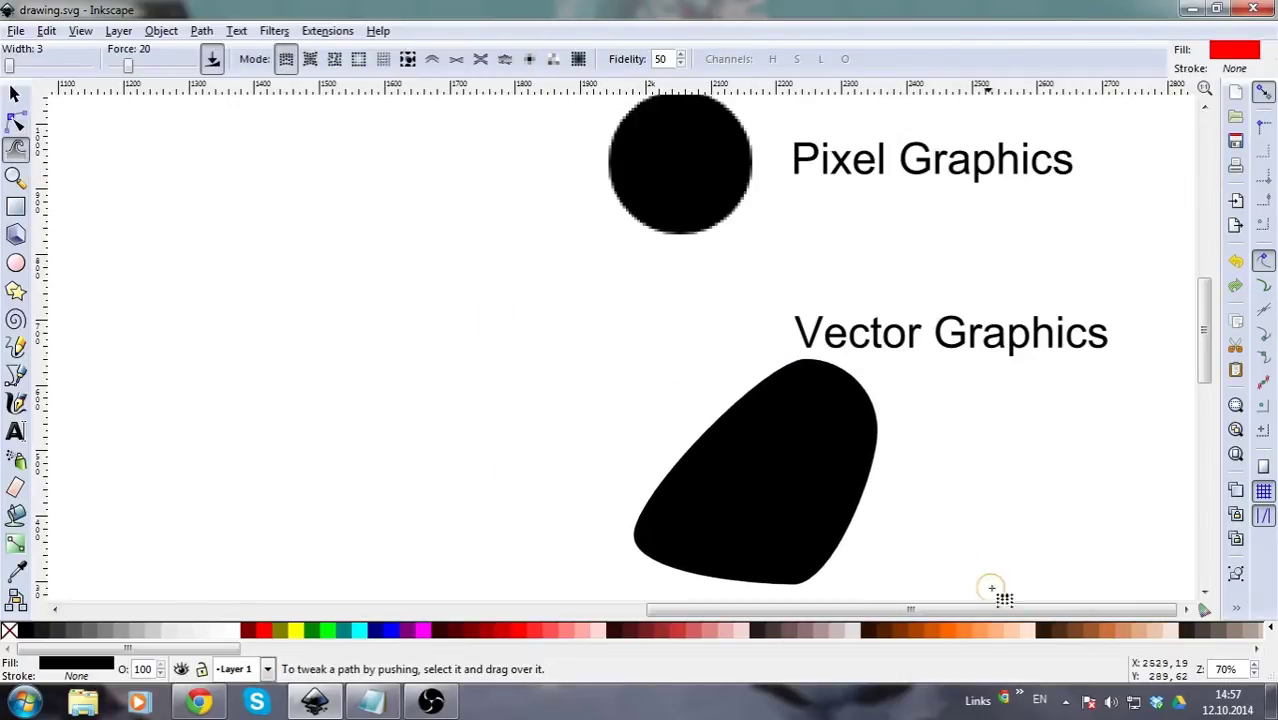
pyautogui.moveTo(963, 570)
pyautogui.mouseDown()
pyautogui.moveTo(730, 463)
pyautogui.moveTo(606, 380)
pyautogui.mouseUp()
pyautogui.moveTo(377, 466); pyautogui.dragTo(512, 382)
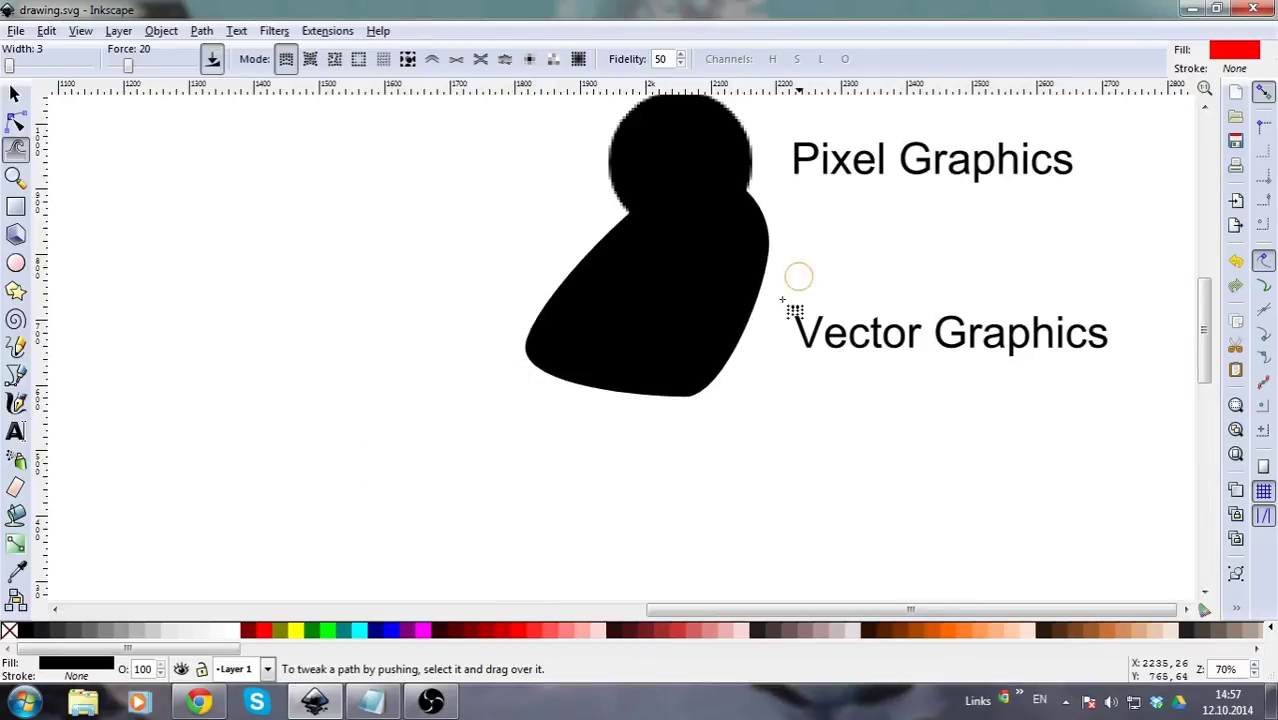
pyautogui.moveTo(800, 252)
pyautogui.mouseDown()
pyautogui.moveTo(728, 251)
pyautogui.moveTo(702, 277)
pyautogui.mouseUp()
pyautogui.moveTo(456, 274)
pyautogui.mouseDown()
pyautogui.moveTo(710, 439)
pyautogui.moveTo(383, 362)
pyautogui.mouseUp()
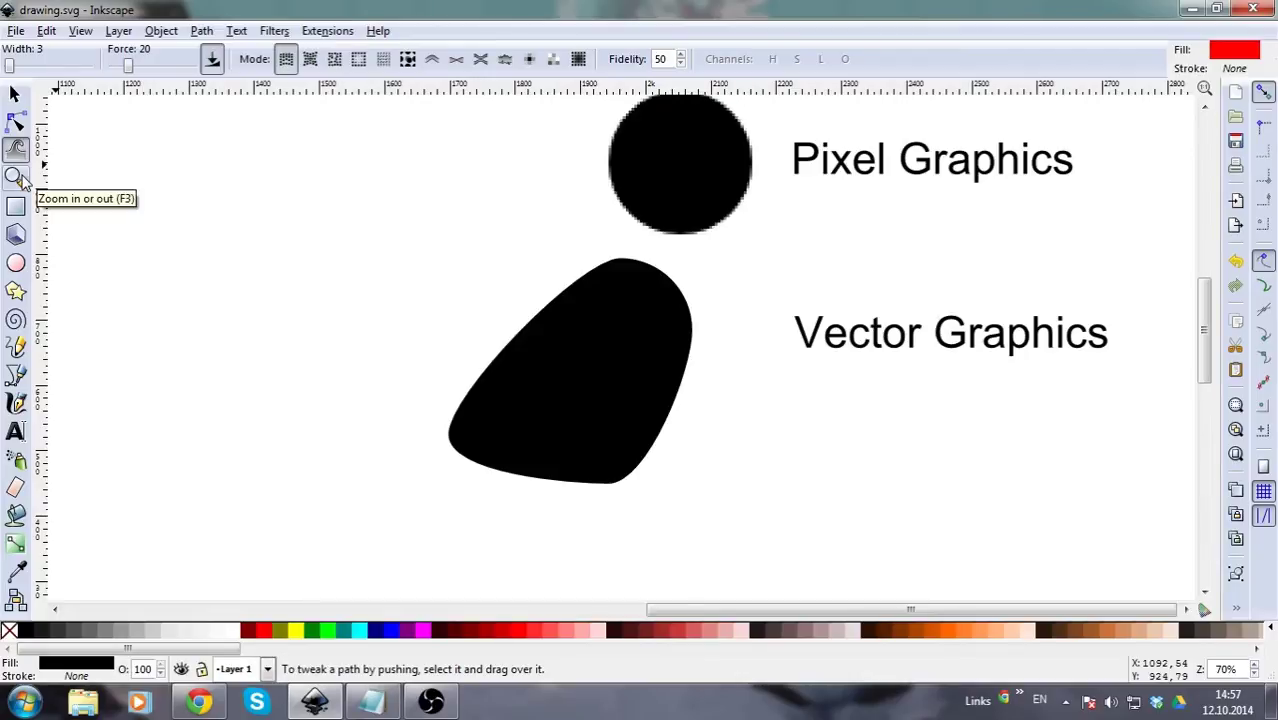
pyautogui.moveTo(471, 491)
pyautogui.mouseDown()
pyautogui.moveTo(531, 438)
pyautogui.moveTo(551, 395)
pyautogui.mouseUp()
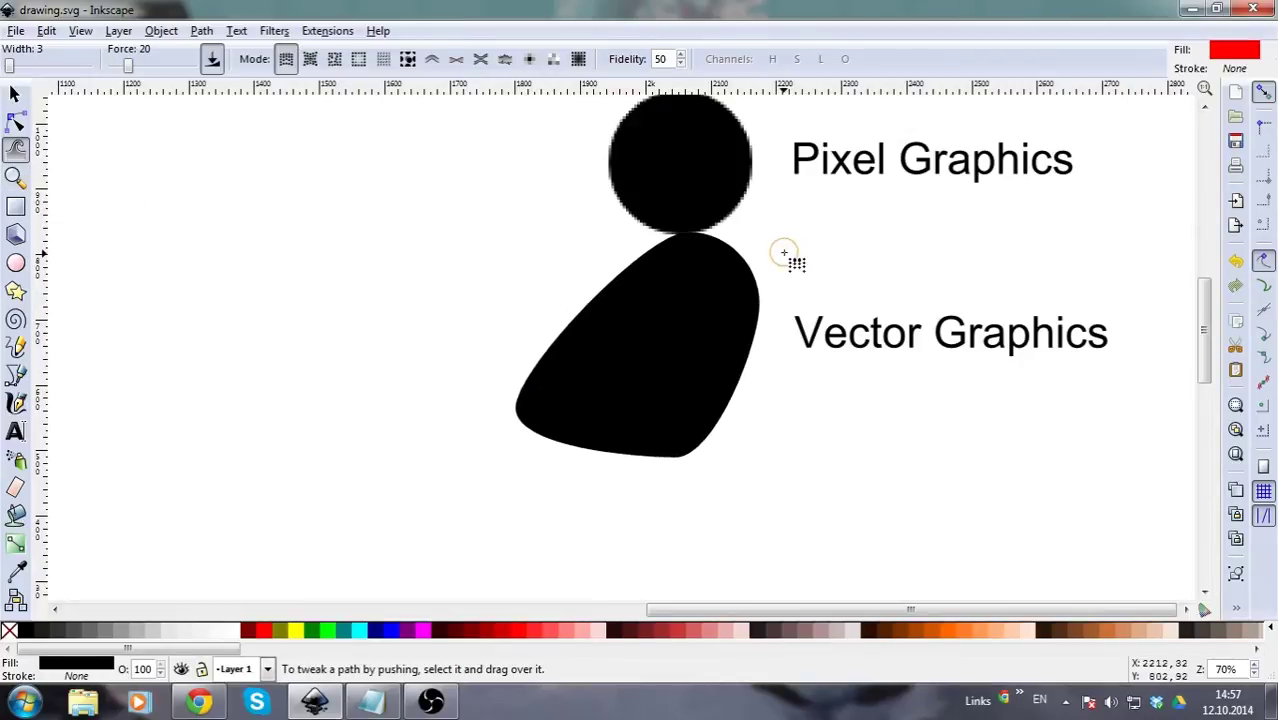
pyautogui.moveTo(782, 253); pyautogui.dragTo(716, 322)
pyautogui.moveTo(432, 514)
pyautogui.mouseDown()
pyautogui.moveTo(587, 411)
pyautogui.moveTo(753, 233)
pyautogui.moveTo(819, 208)
pyautogui.moveTo(598, 364)
pyautogui.moveTo(535, 357)
pyautogui.moveTo(607, 350)
pyautogui.moveTo(654, 379)
pyautogui.moveTo(551, 380)
pyautogui.mouseUp()
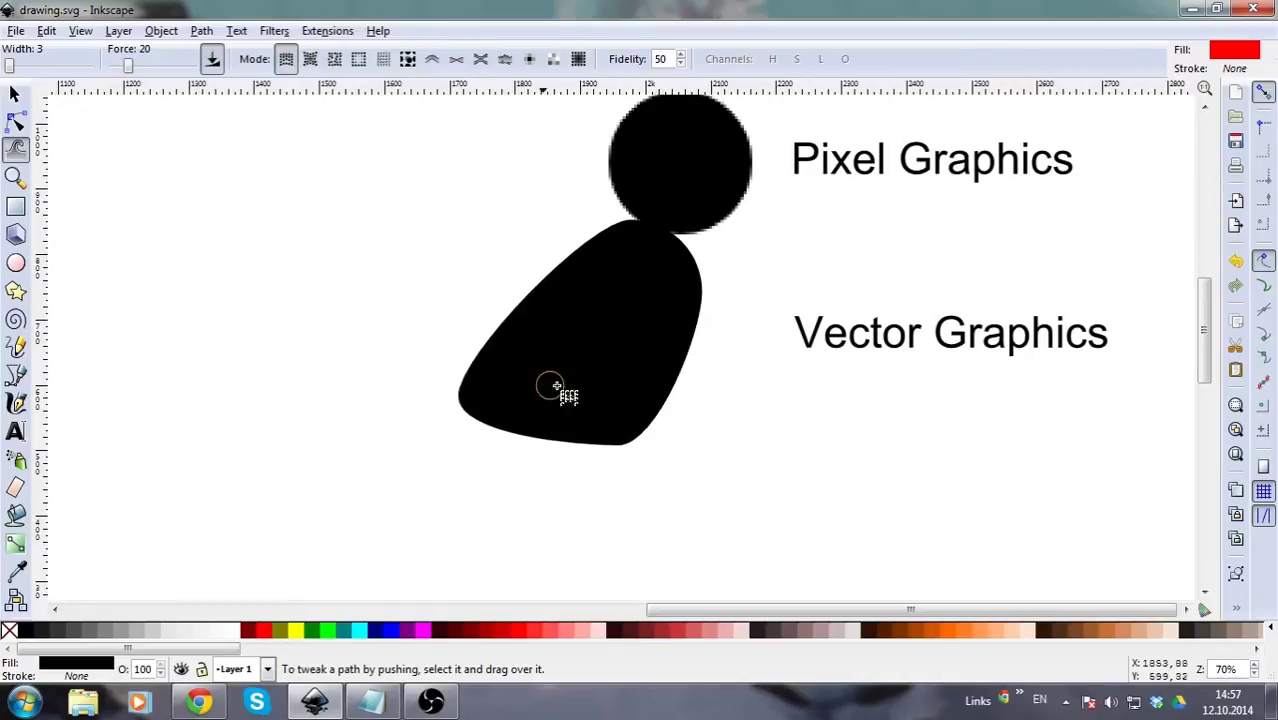
# - Zoom the drawing in and out with the Zoom tool, plus key and mouse wheel
pyautogui.click(22, 185)
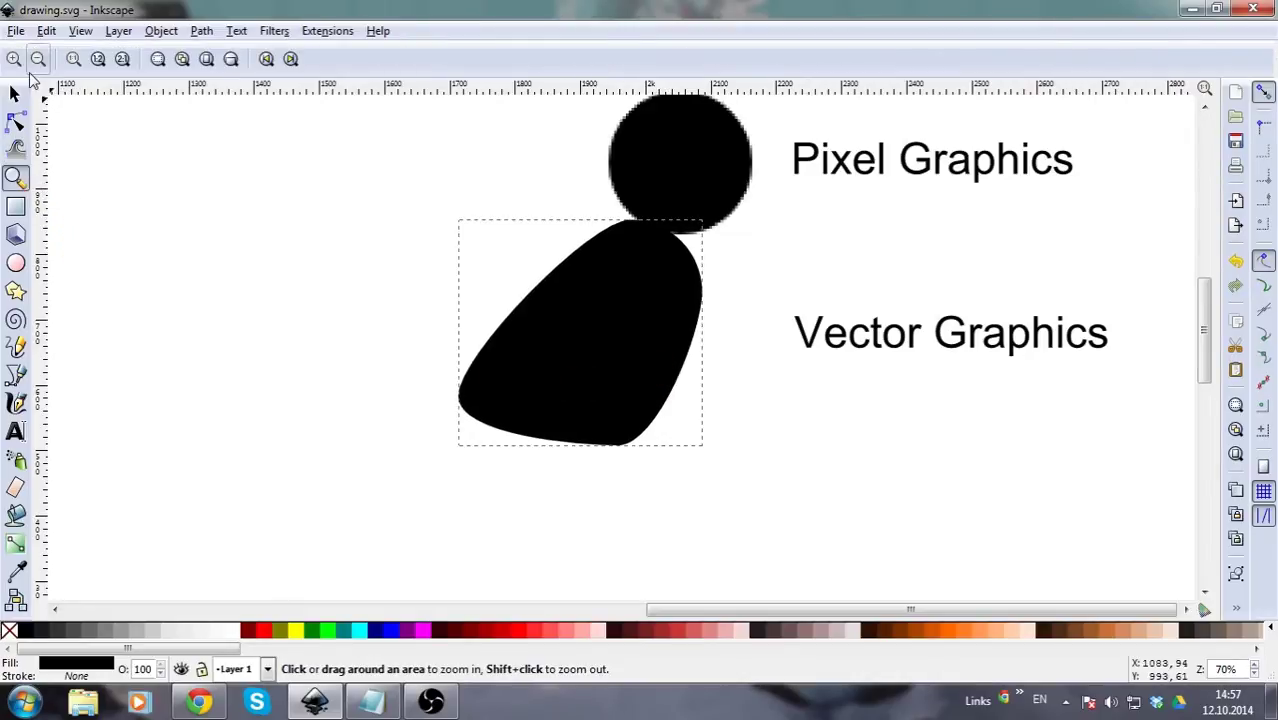
pyautogui.press('+')
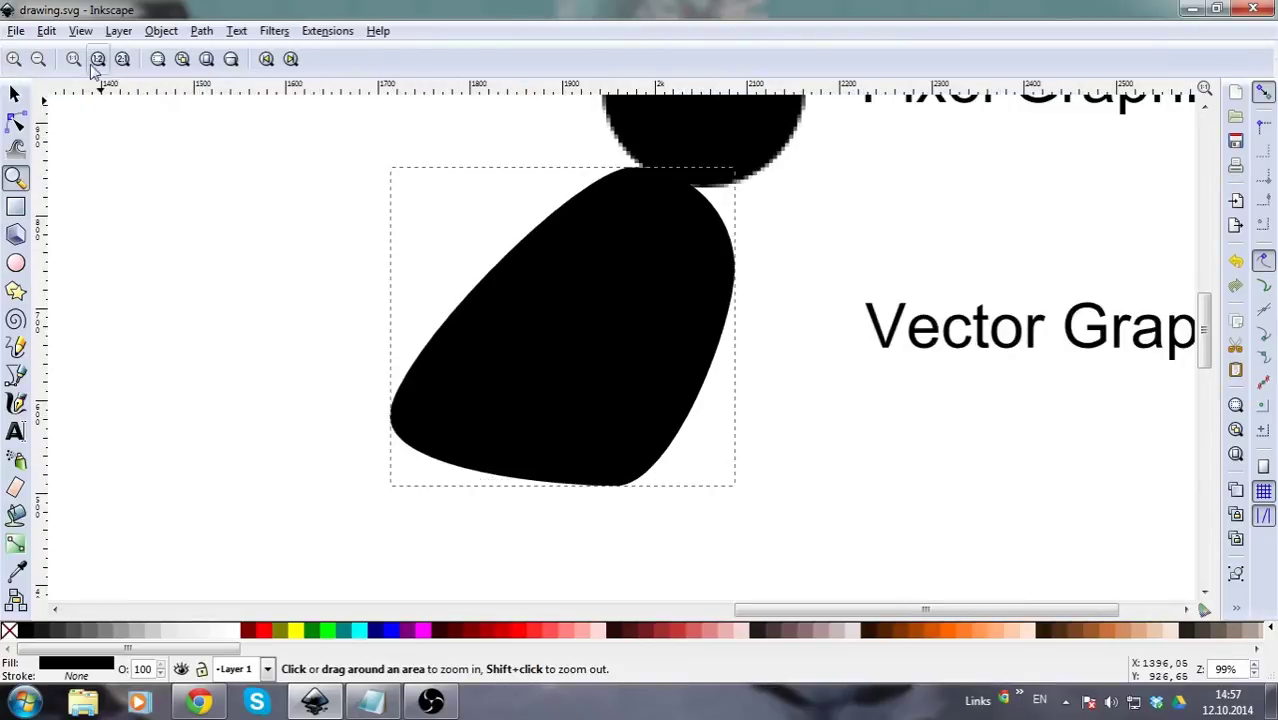
pyautogui.click(38, 58)
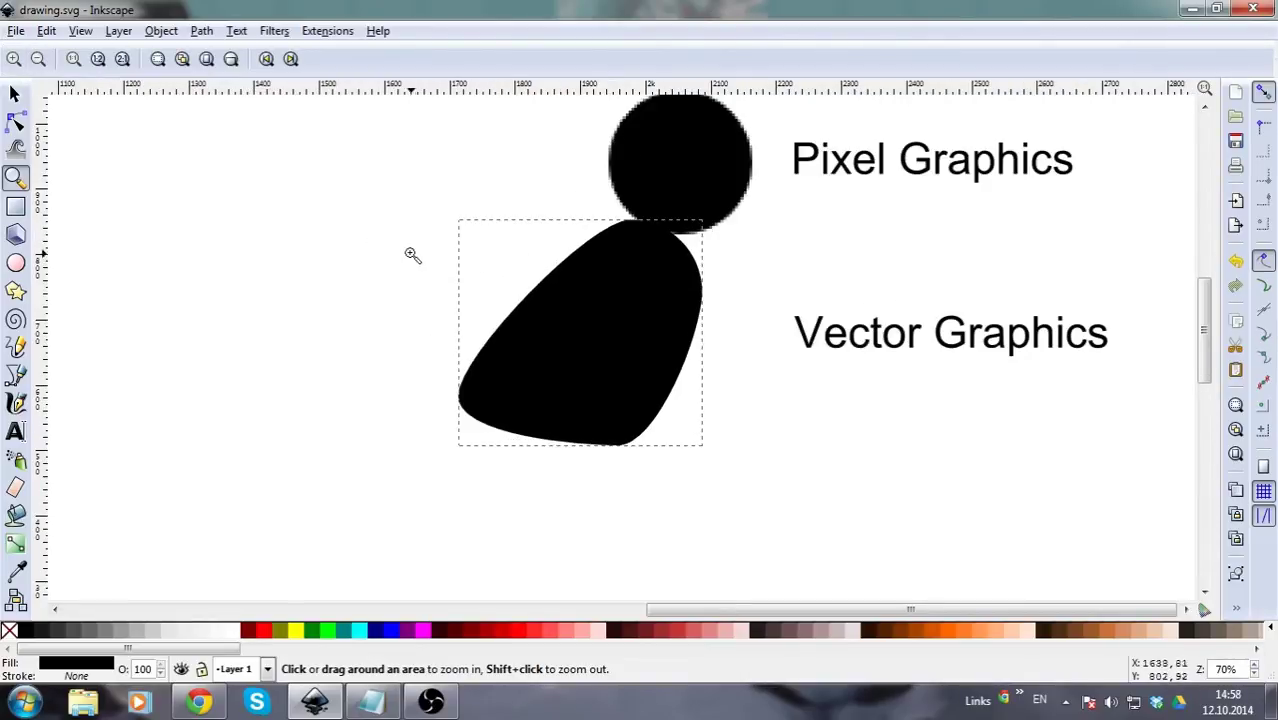
pyautogui.scroll(-1, 410, 255)
pyautogui.scroll(2, 411, 250)
pyautogui.keyDown('ctrl'); pyautogui.scroll(-3, 411, 248); pyautogui.keyUp('ctrl')
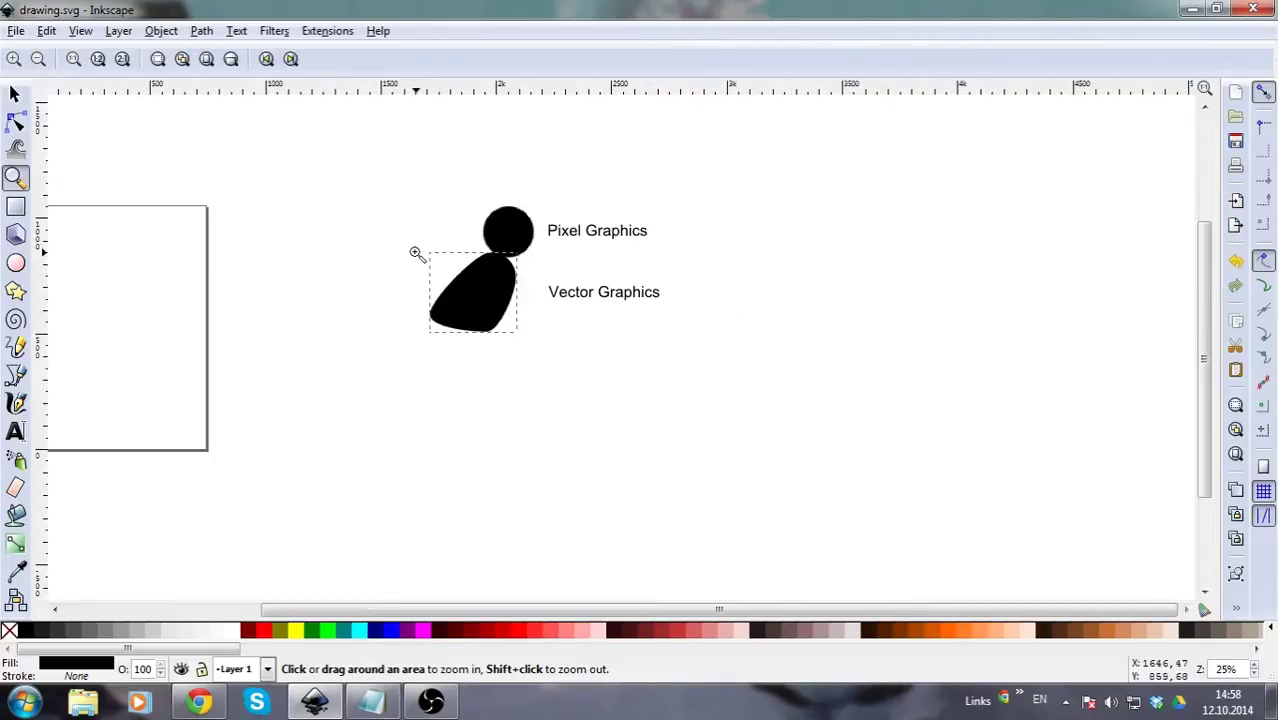
pyautogui.keyDown('ctrl'); pyautogui.scroll(4, 412, 255); pyautogui.keyUp('ctrl')
pyautogui.keyDown('ctrl'); pyautogui.scroll(-2, 490, 283); pyautogui.keyUp('ctrl')
pyautogui.keyDown('ctrl'); pyautogui.scroll(-1, 486, 290); pyautogui.keyUp('ctrl')
pyautogui.keyDown('ctrl'); pyautogui.scroll(2, 488, 296); pyautogui.keyUp('ctrl')
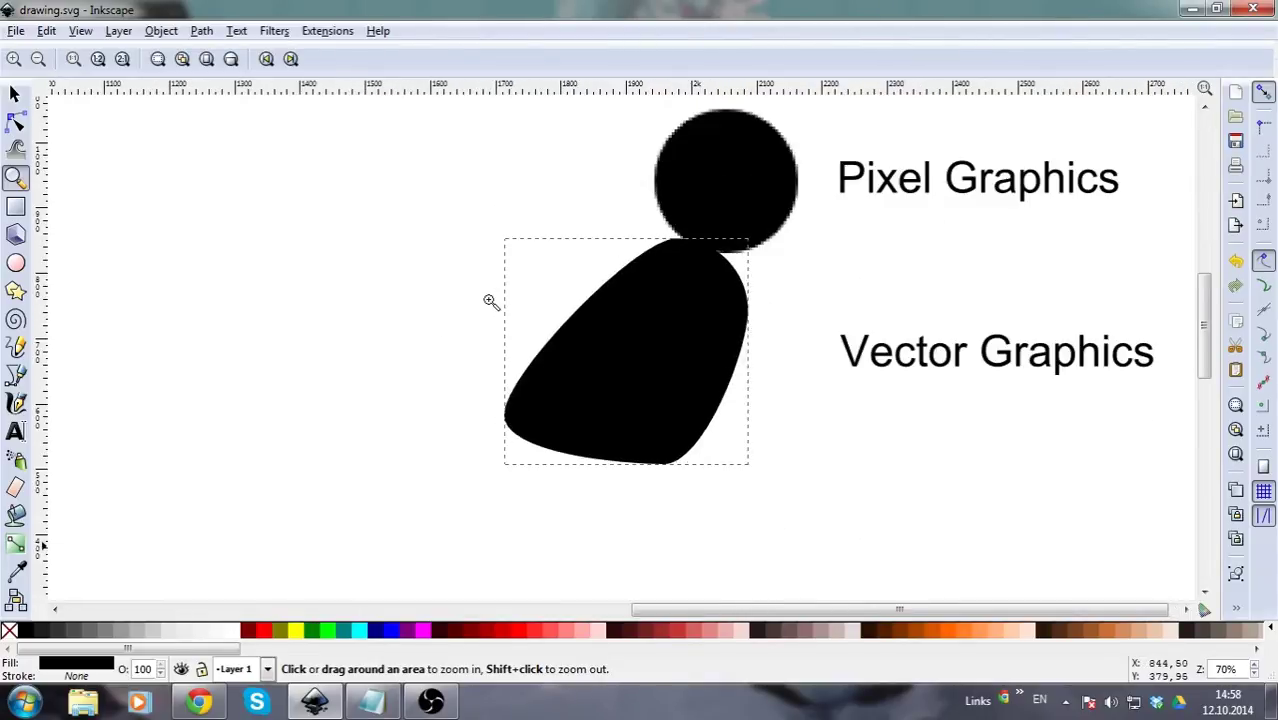
pyautogui.keyDown('ctrl'); pyautogui.scroll(-3, 490, 300); pyautogui.keyUp('ctrl')
pyautogui.keyDown('ctrl'); pyautogui.scroll(3, 495, 296); pyautogui.keyUp('ctrl')
# - Try the 1:1, 1:2 and 2:1 zoom levels, then fit the whole page in the window
pyautogui.click(75, 62)
pyautogui.click(99, 62)
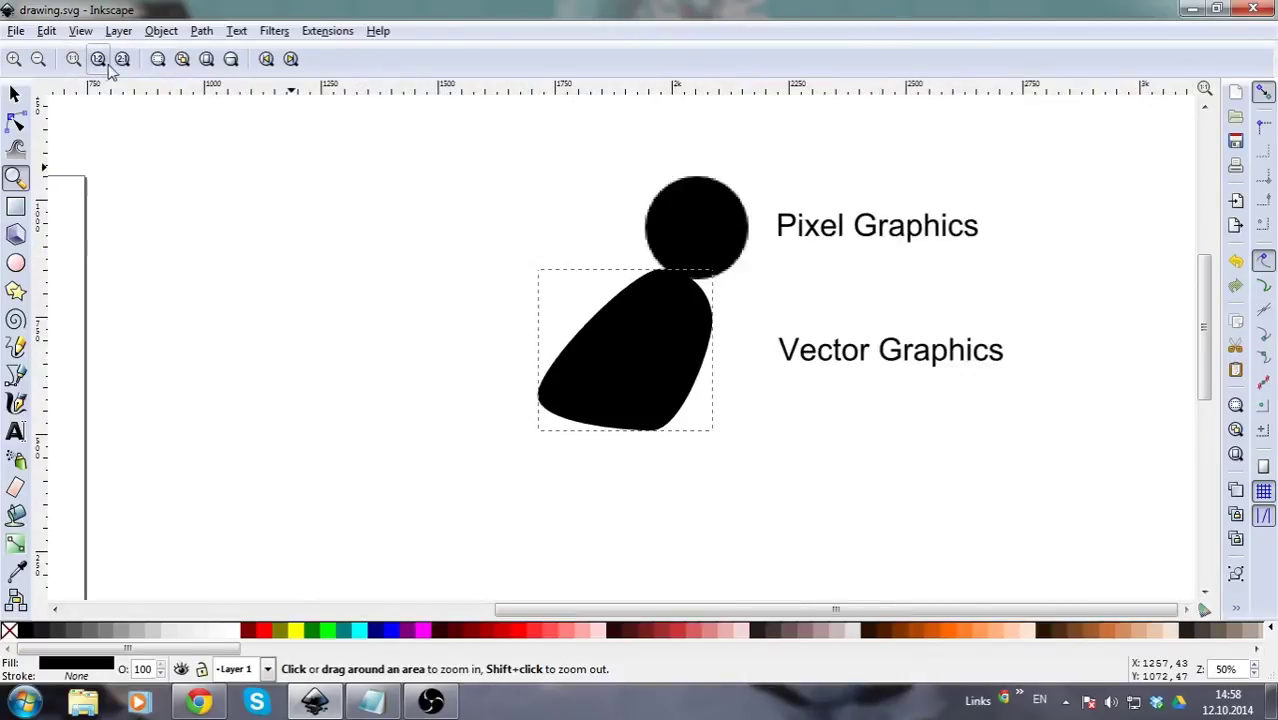
pyautogui.click(123, 62)
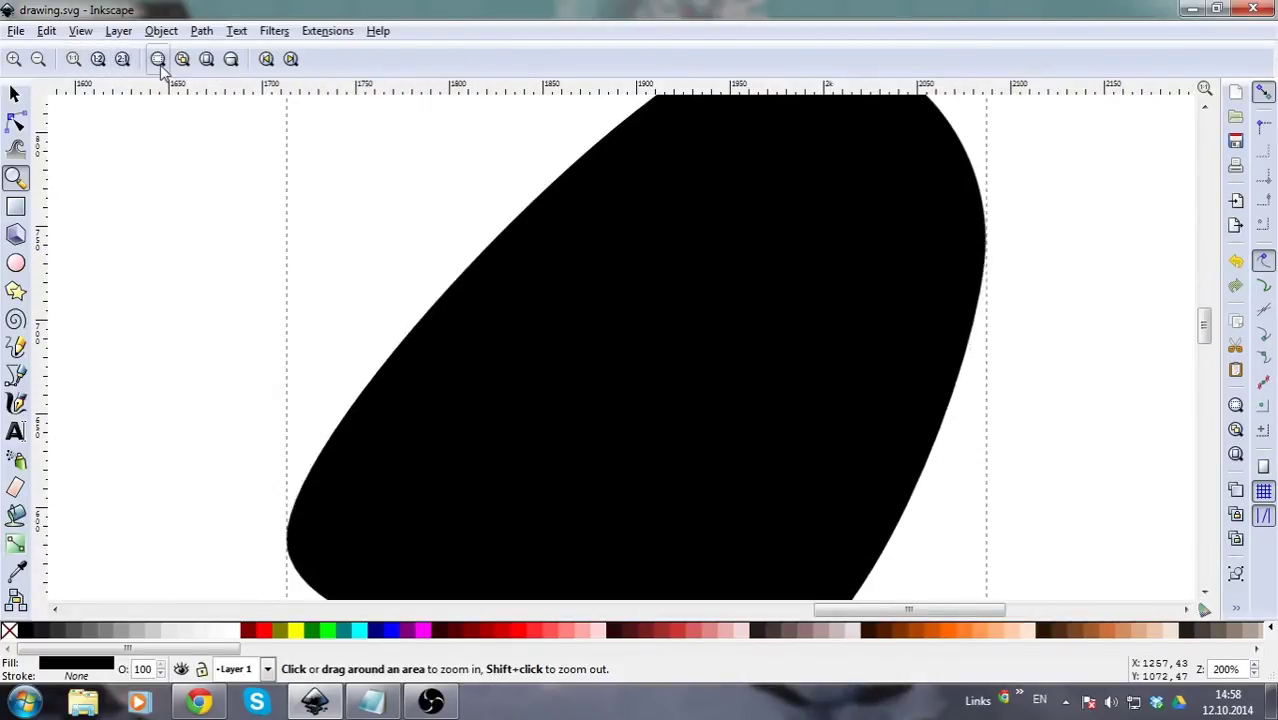
pyautogui.click(206, 59)
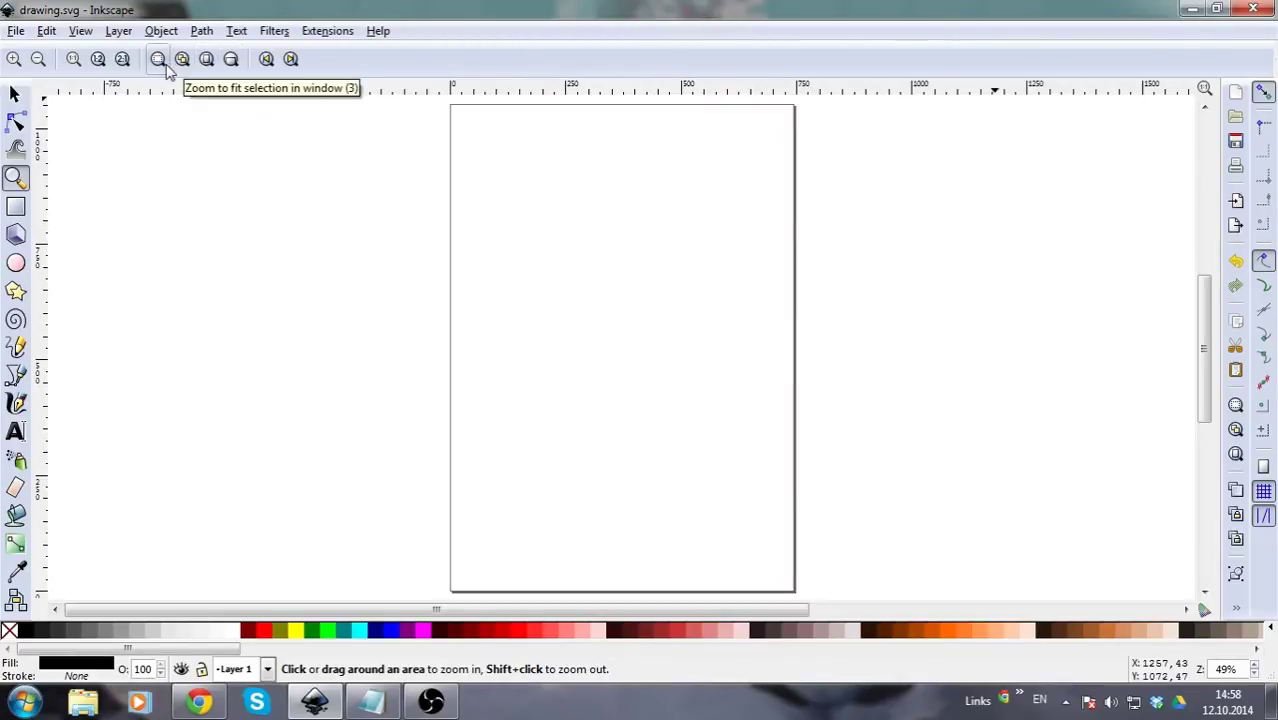
pyautogui.click(15, 206)
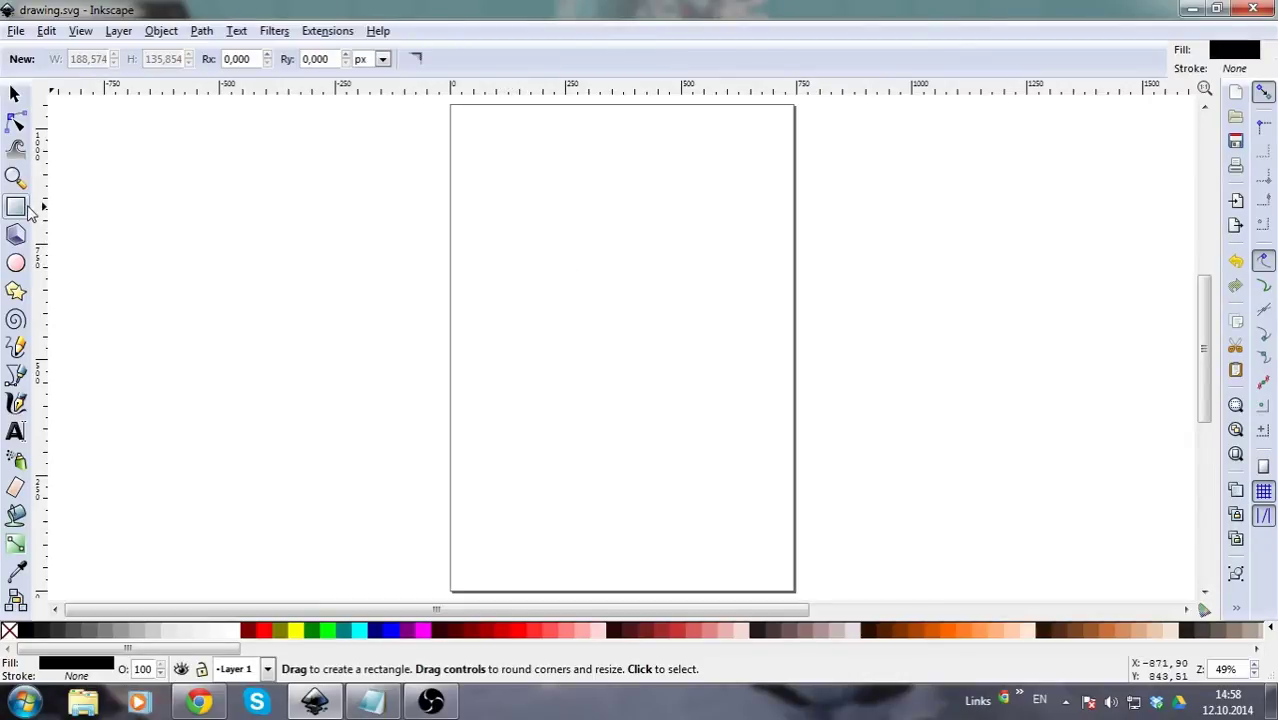
# - Draw a rectangle and a smaller square below it, round the square's corners, then undo the rounding
pyautogui.moveTo(515, 209); pyautogui.dragTo(645, 320)
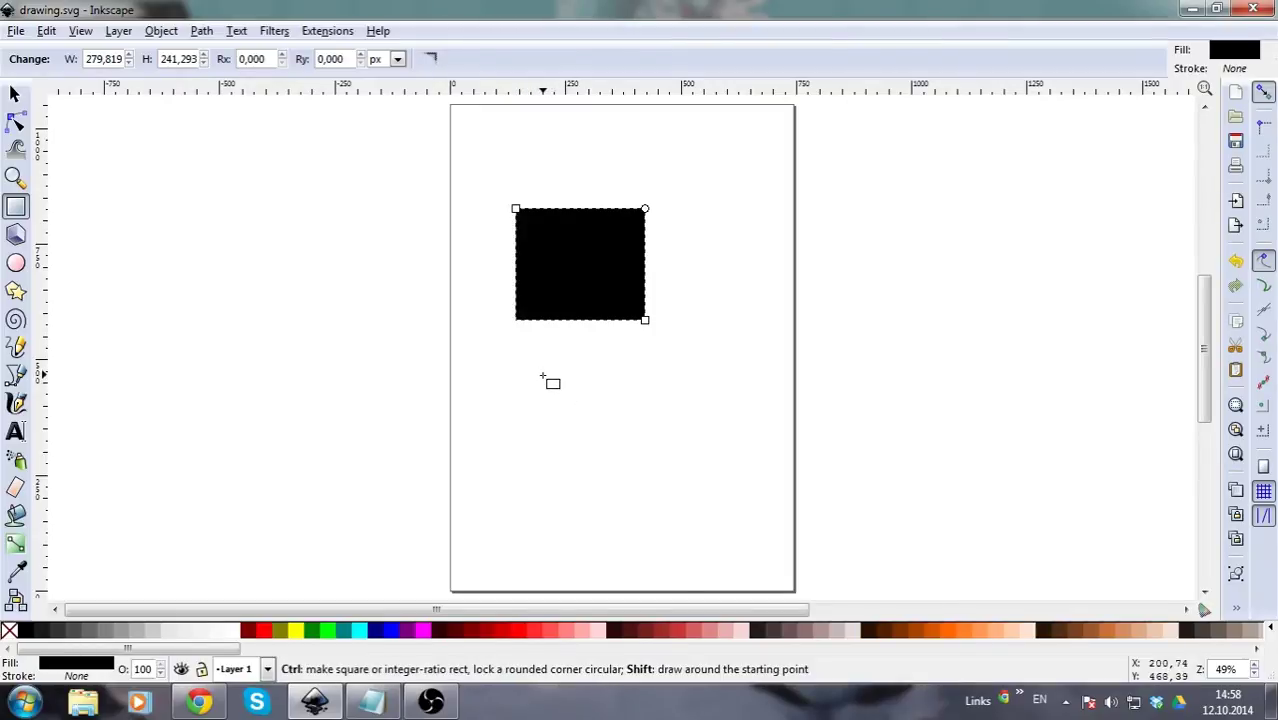
pyautogui.moveTo(543, 377); pyautogui.dragTo(592, 422)
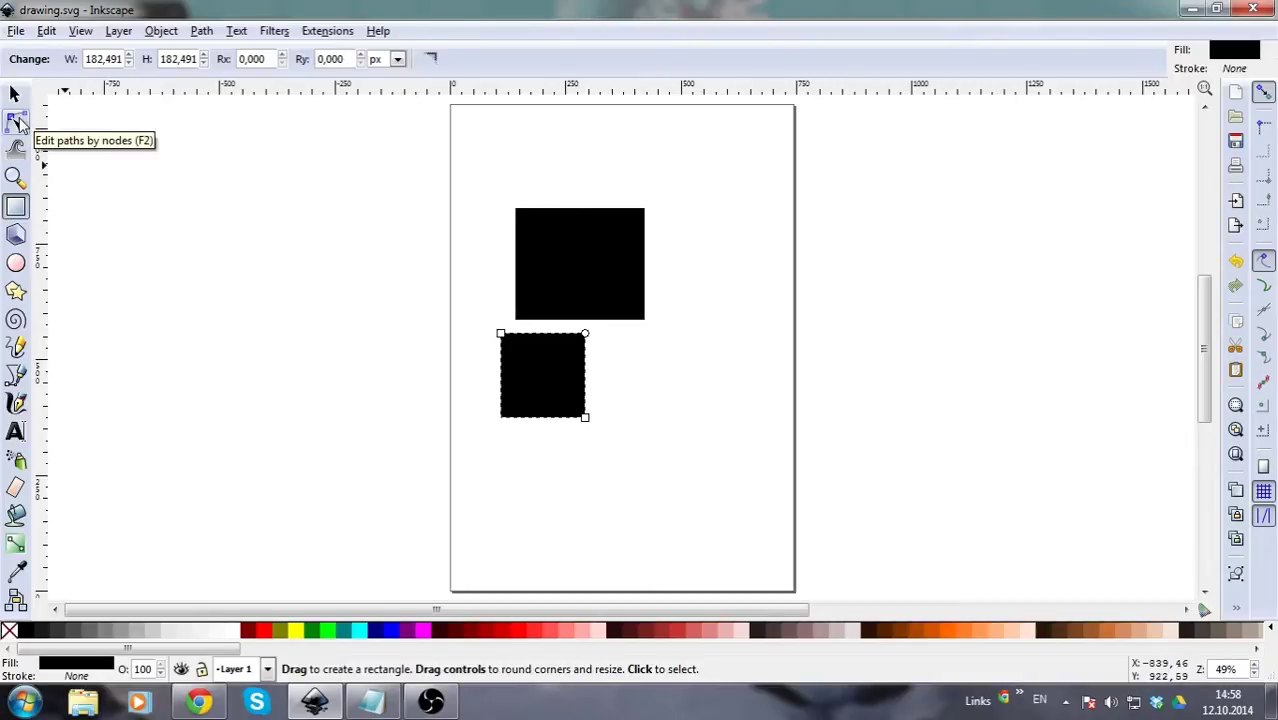
pyautogui.click(17, 122)
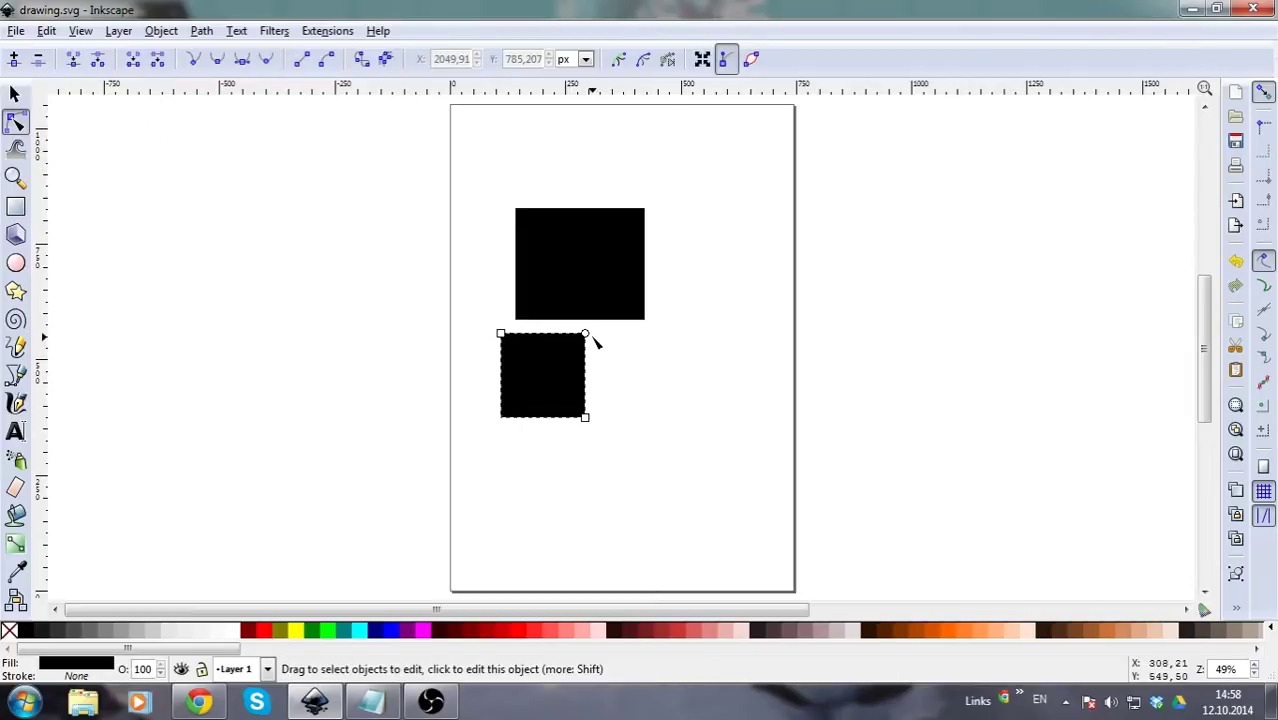
pyautogui.scroll(2, 605, 350)
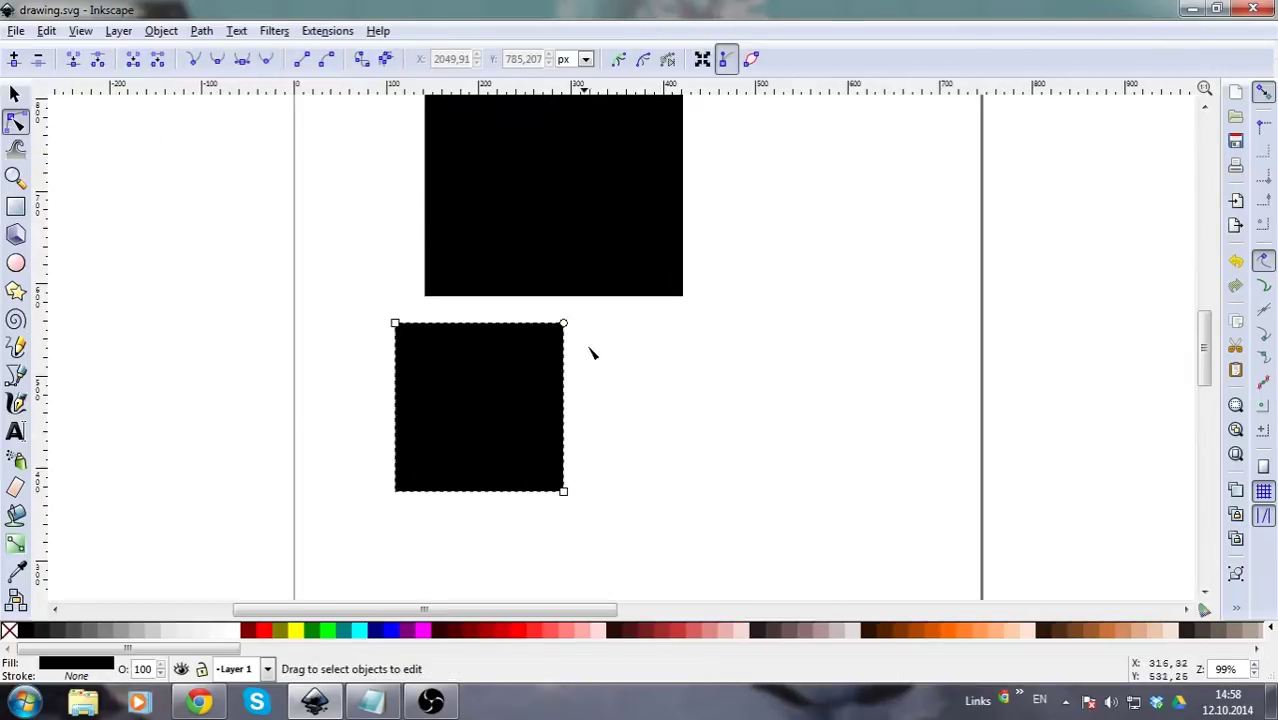
pyautogui.moveTo(565, 325); pyautogui.dragTo(604, 362)
pyautogui.click(628, 360)
pyautogui.scroll(-2, 635, 358)
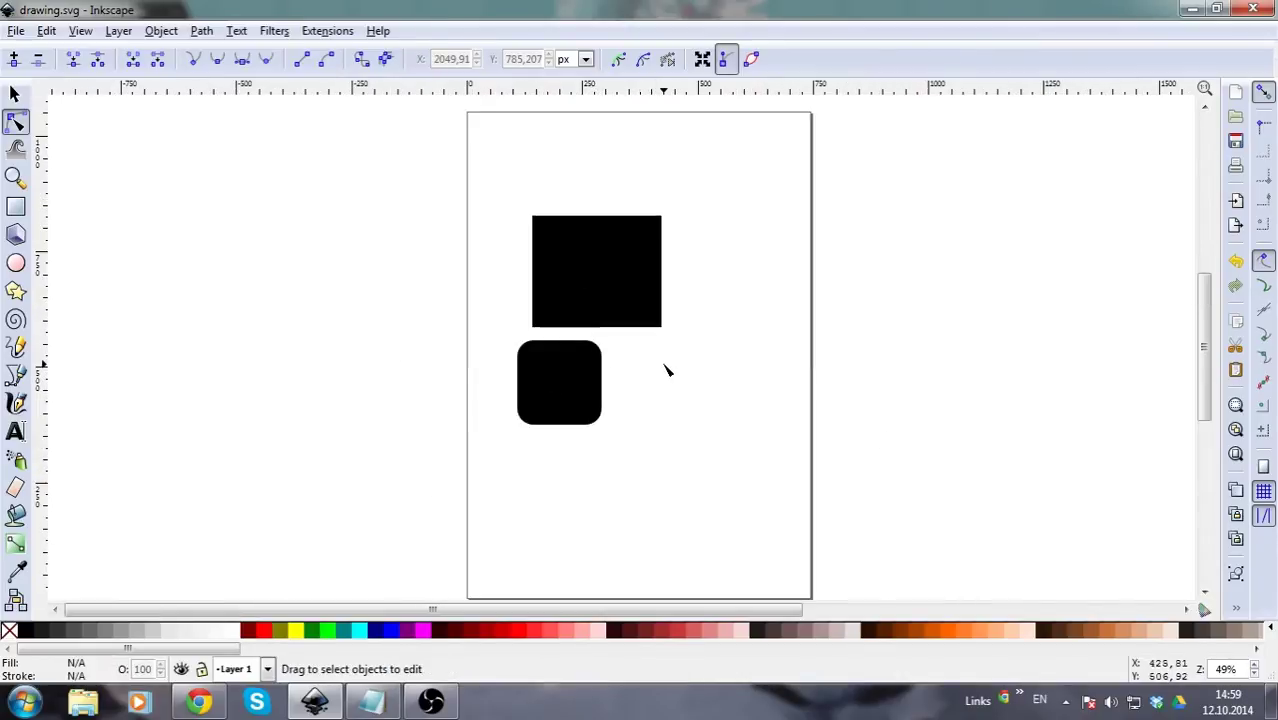
pyautogui.scroll(-2, 582, 410)
pyautogui.scroll(3, 587, 413)
pyautogui.hotkey('ctrl', 'z')
# - Draw a black circle with the Ellipse tool to the right of the lower square
pyautogui.click(15, 265)
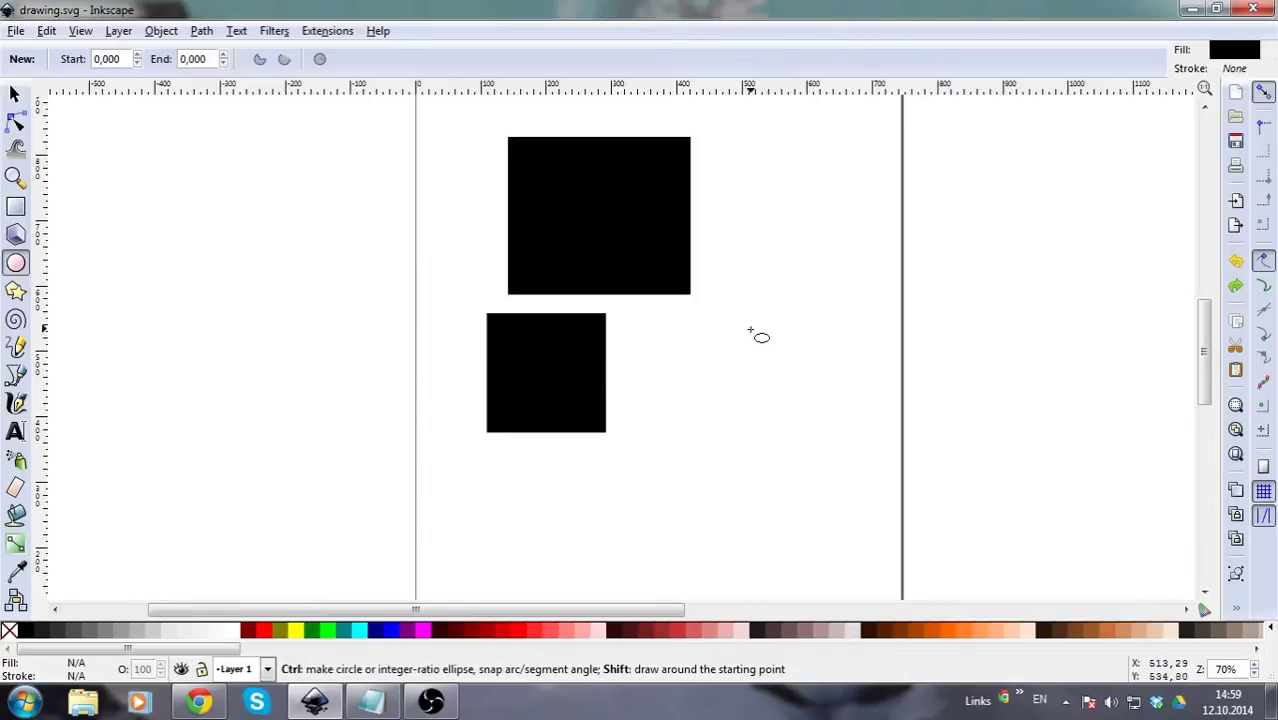
pyautogui.moveTo(752, 330); pyautogui.dragTo(800, 383)
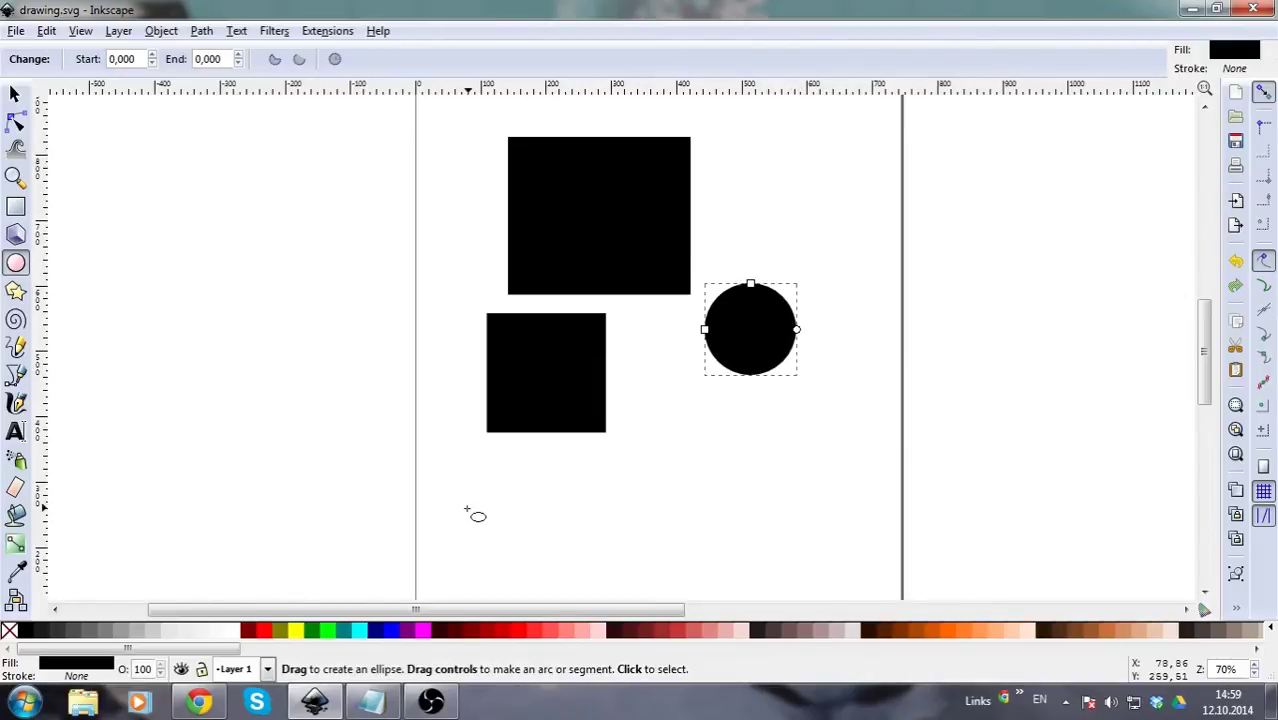
# - Draw a star left of the page, set Corners to 10, and draw a second star below it
pyautogui.click(16, 291)
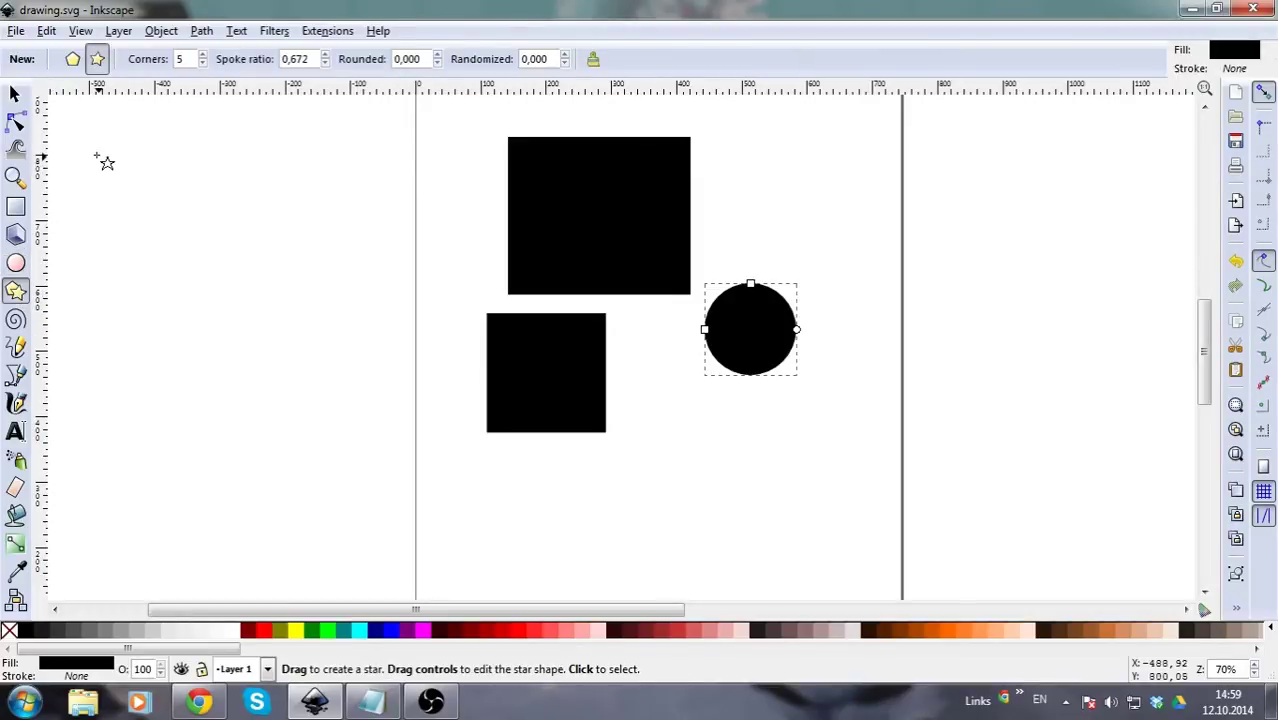
pyautogui.moveTo(141, 229); pyautogui.dragTo(179, 277)
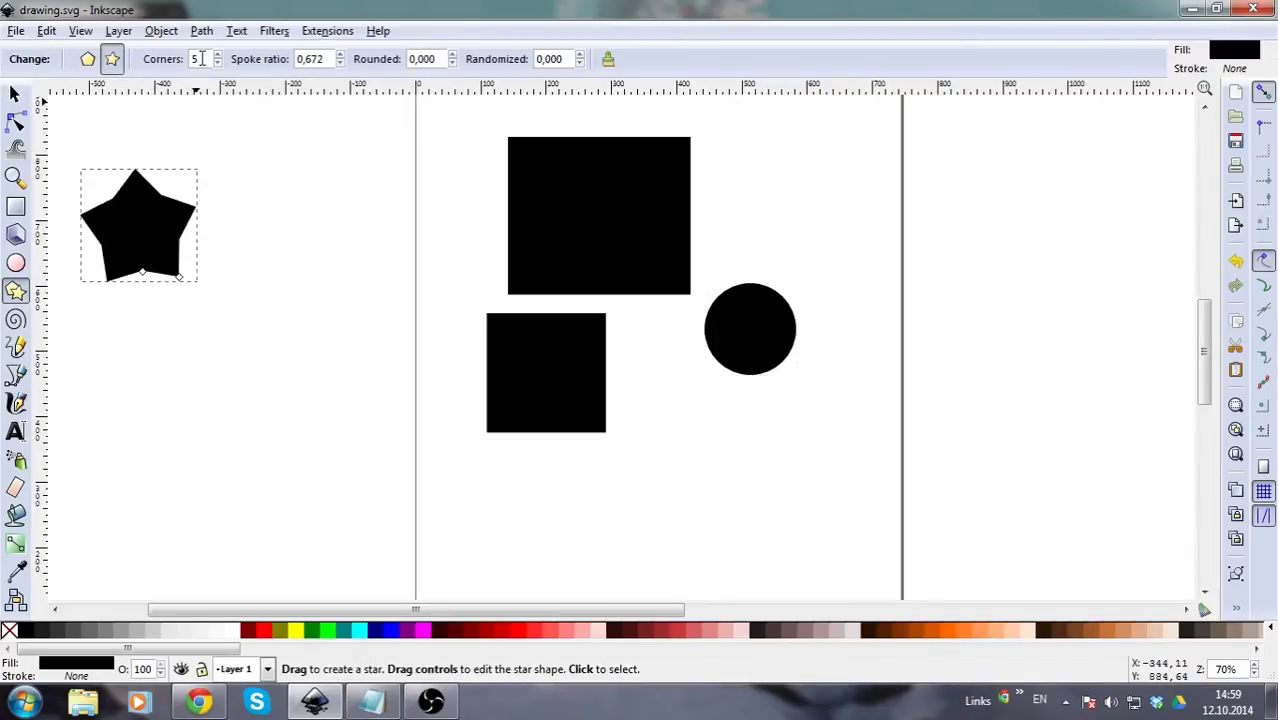
pyautogui.write('10')
pyautogui.moveTo(196, 350); pyautogui.dragTo(206, 405)
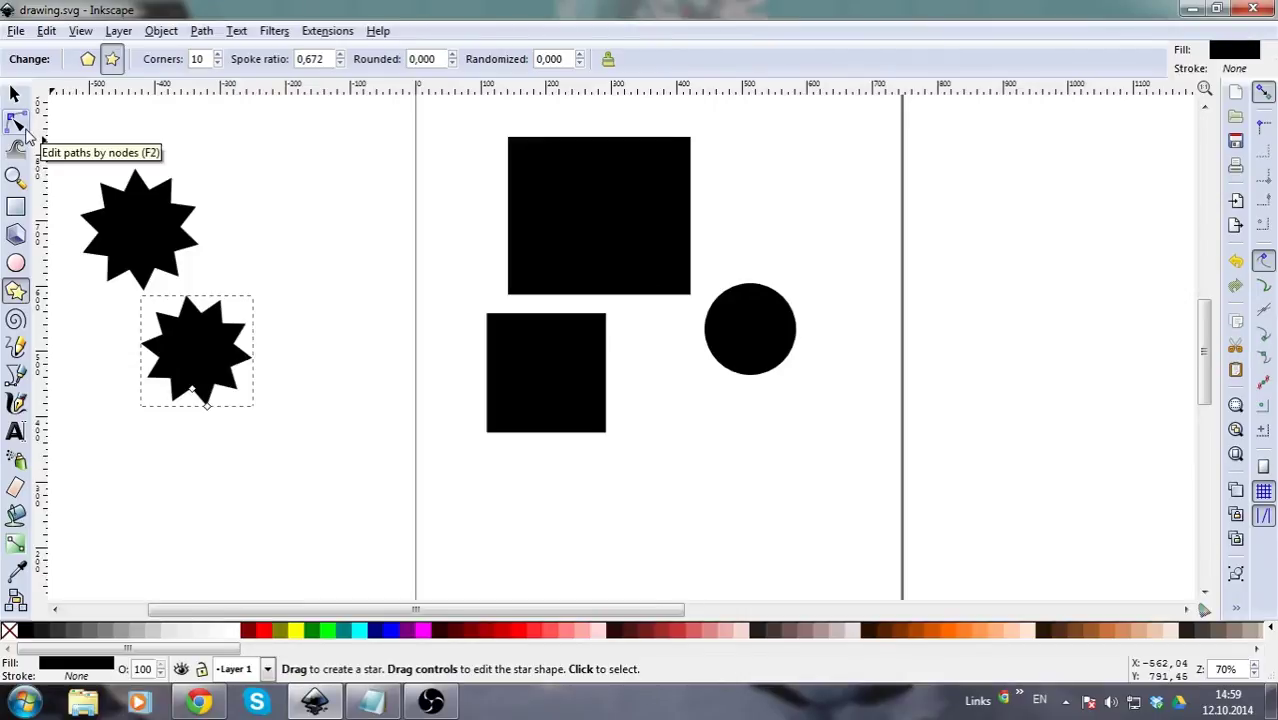
# - Drag the lower star's spoke handles to make long, thin straight spikes
pyautogui.click(18, 124)
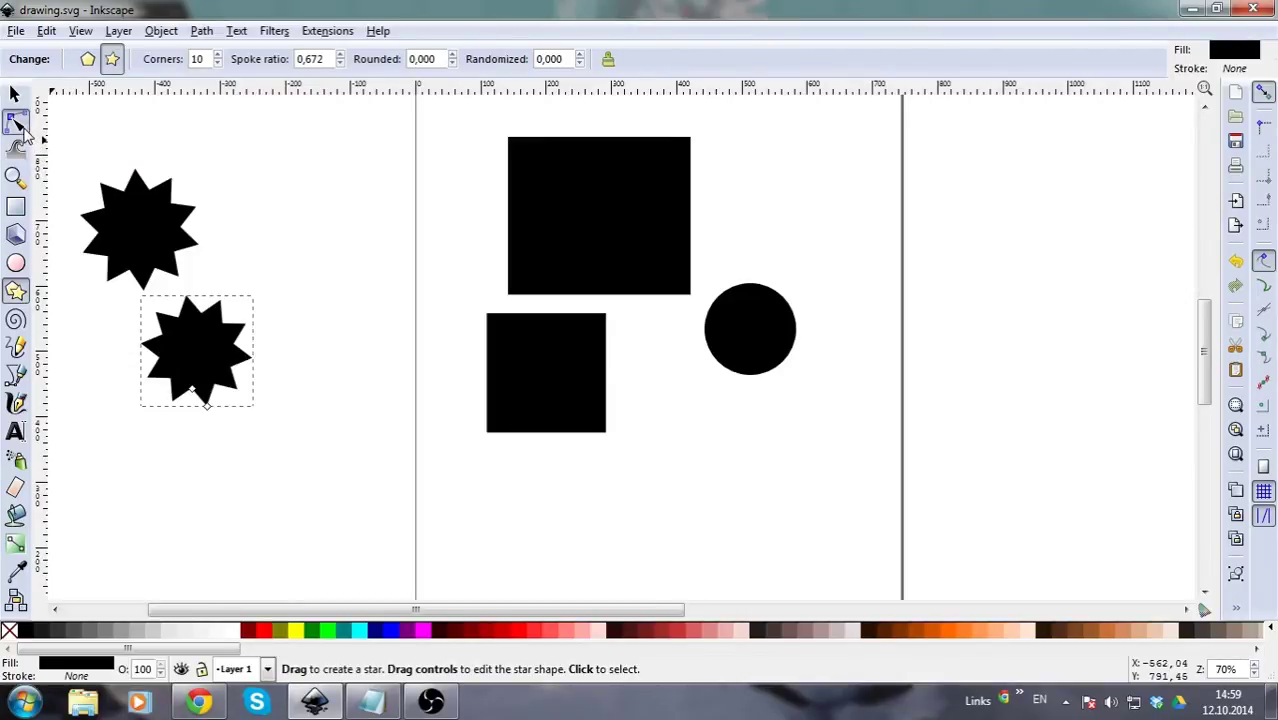
pyautogui.moveTo(194, 390); pyautogui.dragTo(208, 425)
pyautogui.moveTo(177, 368); pyautogui.dragTo(187, 370)
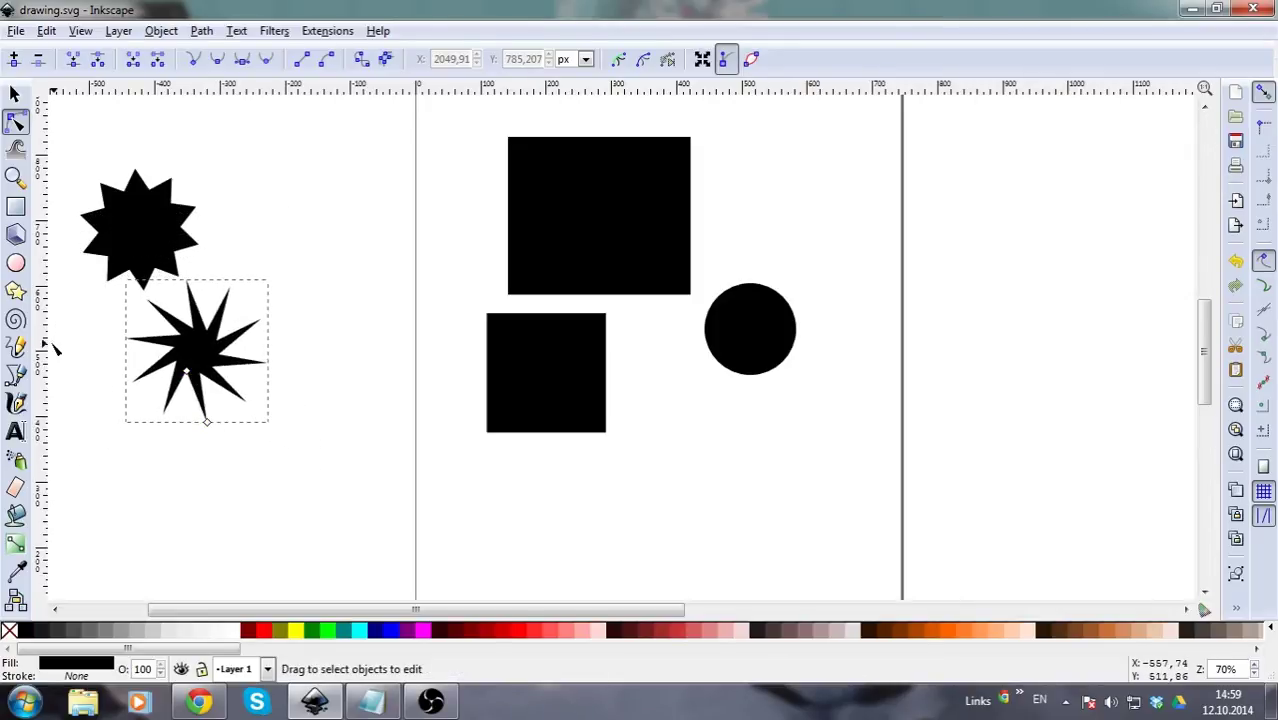
# - Toggle the lower star between 10-corner polygon and star, moving it right of the first star
pyautogui.click(15, 291)
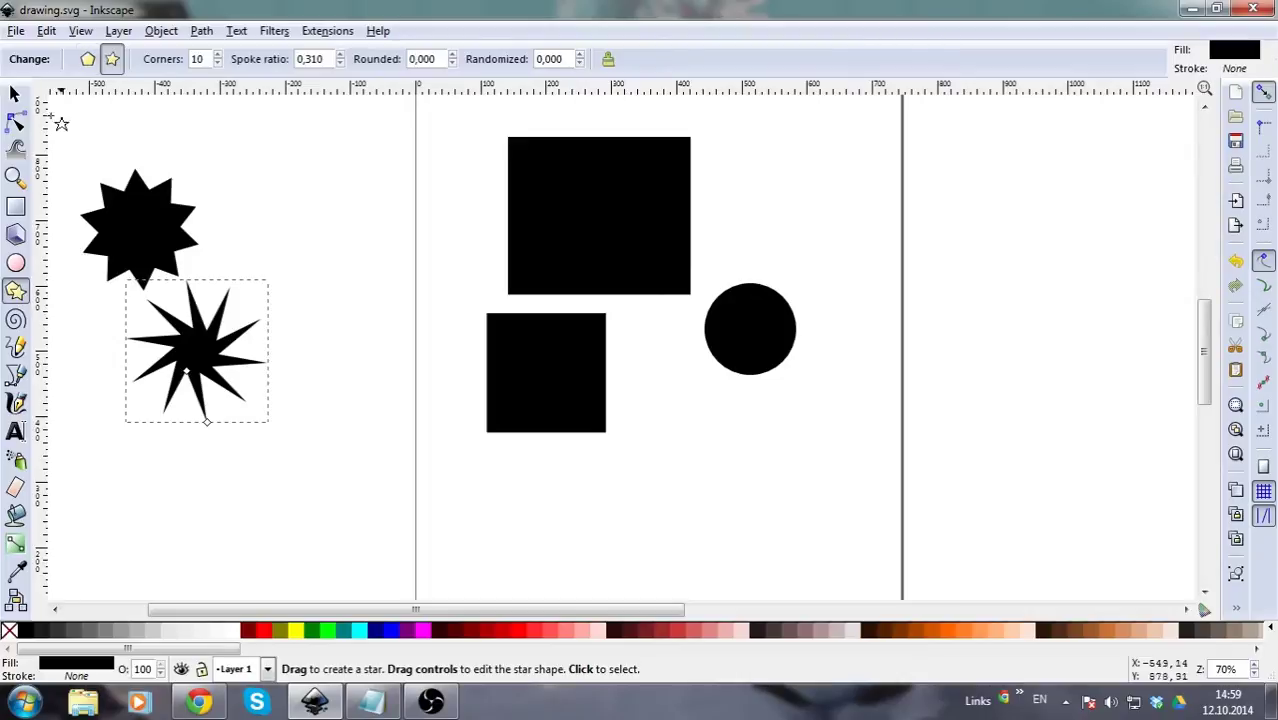
pyautogui.click(86, 60)
pyautogui.click(14, 93)
pyautogui.moveTo(192, 365); pyautogui.dragTo(255, 369)
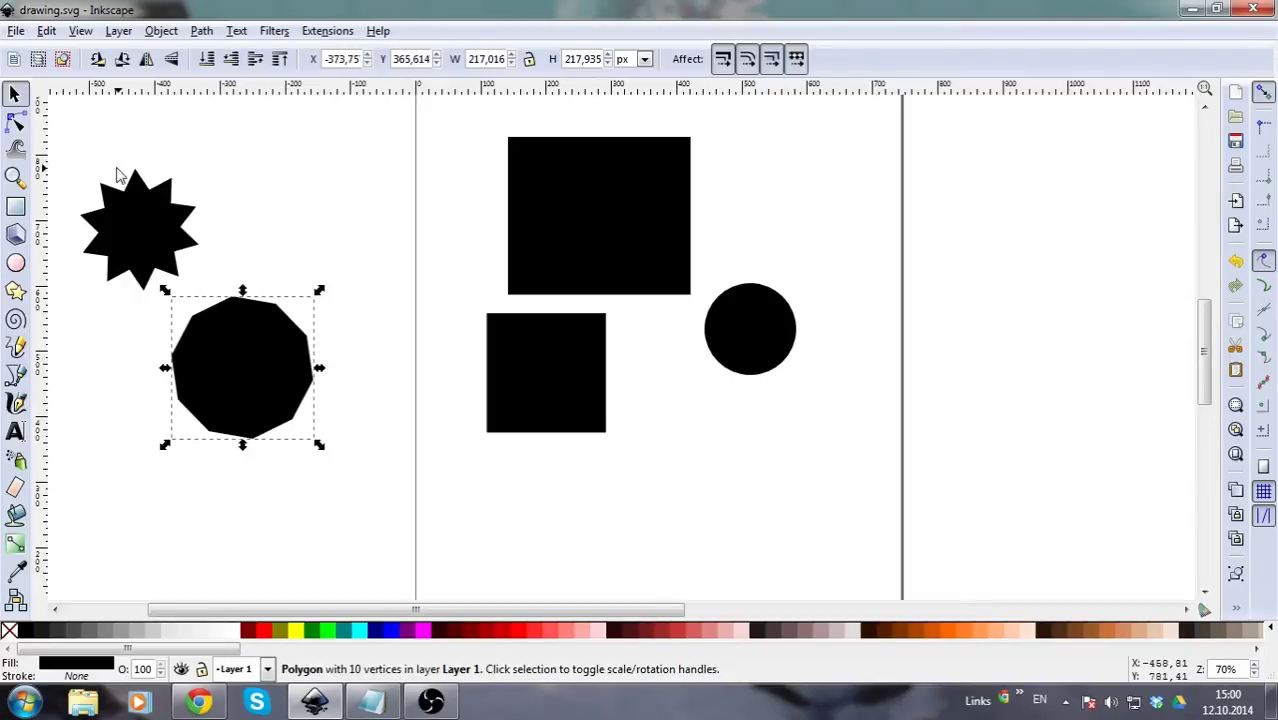
pyautogui.click(18, 291)
pyautogui.click(112, 59)
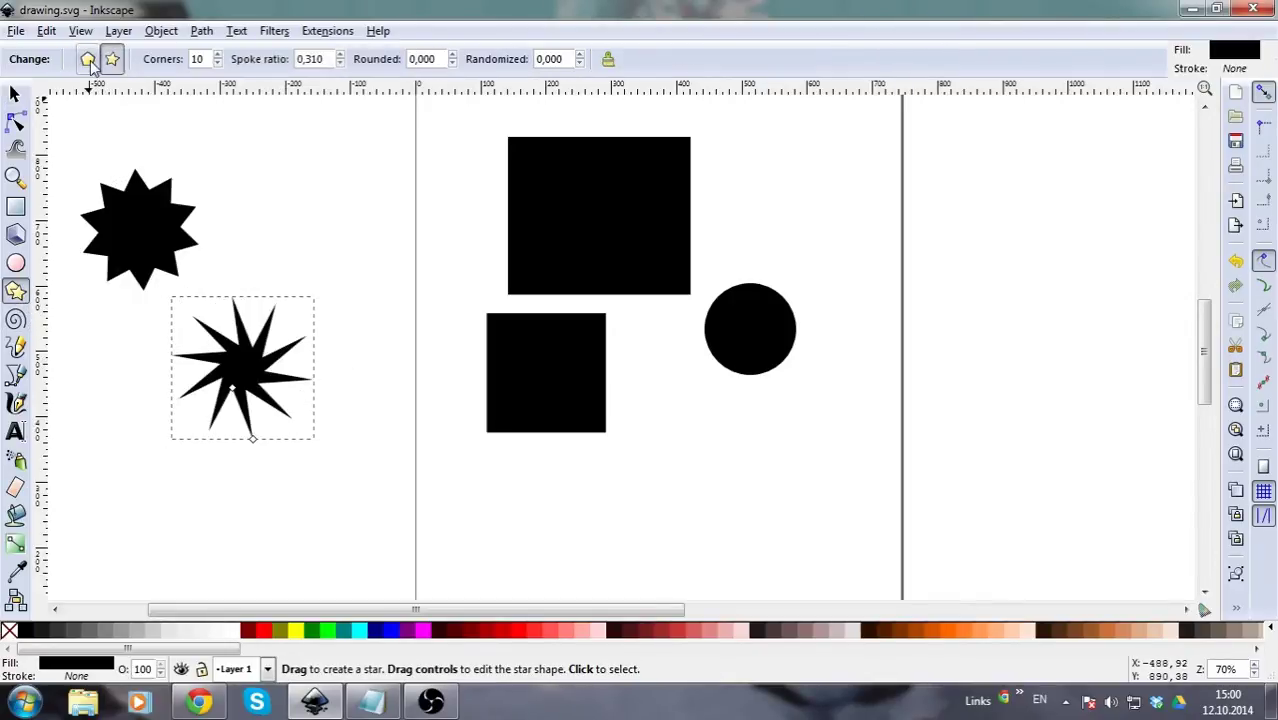
pyautogui.click(88, 60)
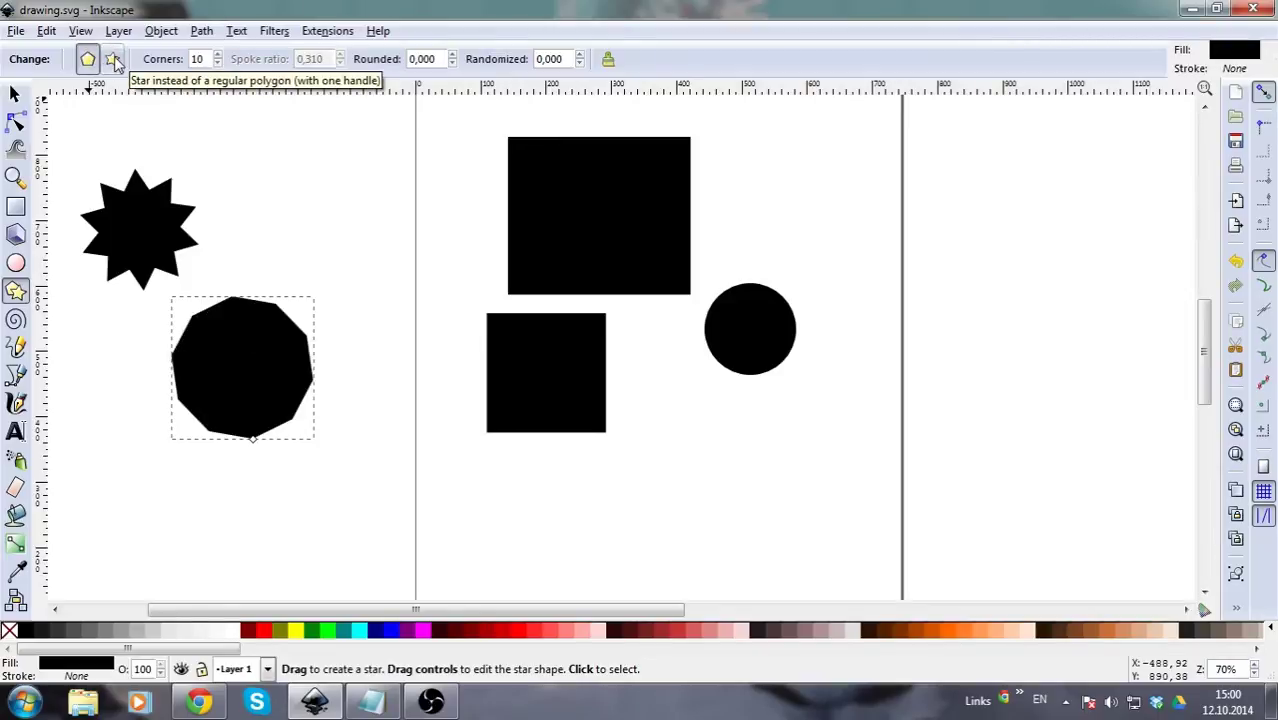
pyautogui.click(113, 60)
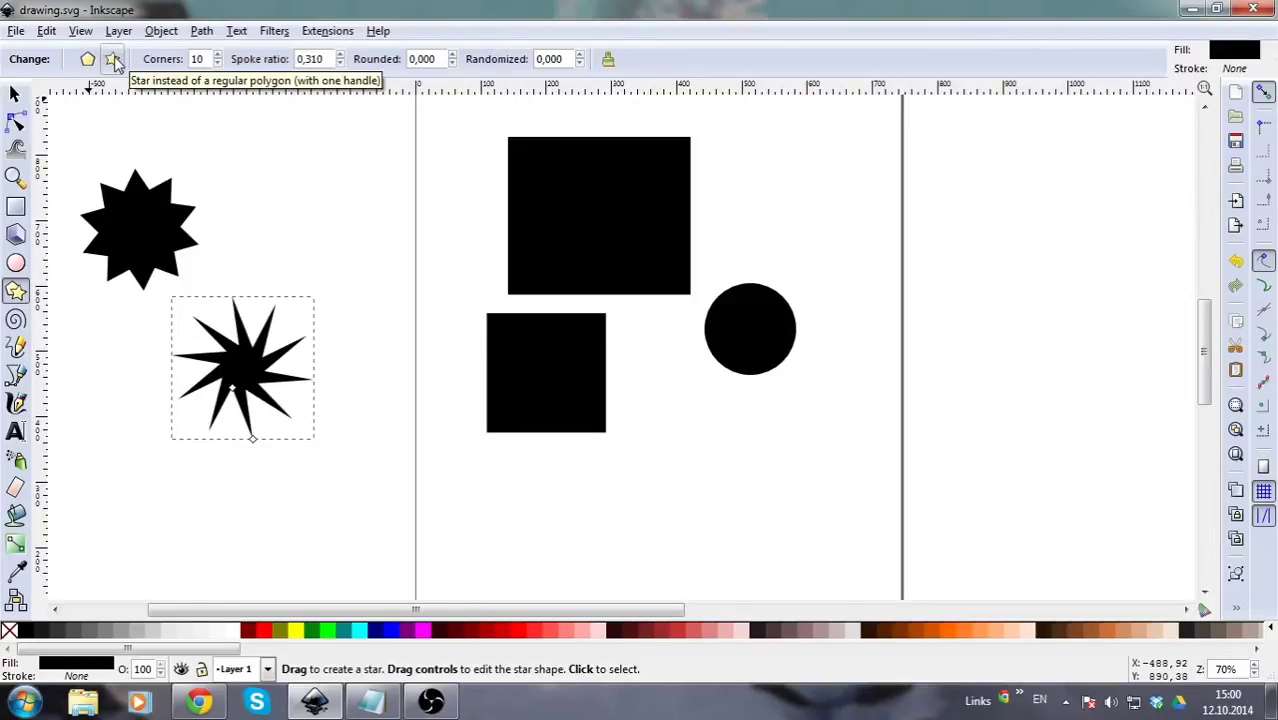
pyautogui.click(16, 320)
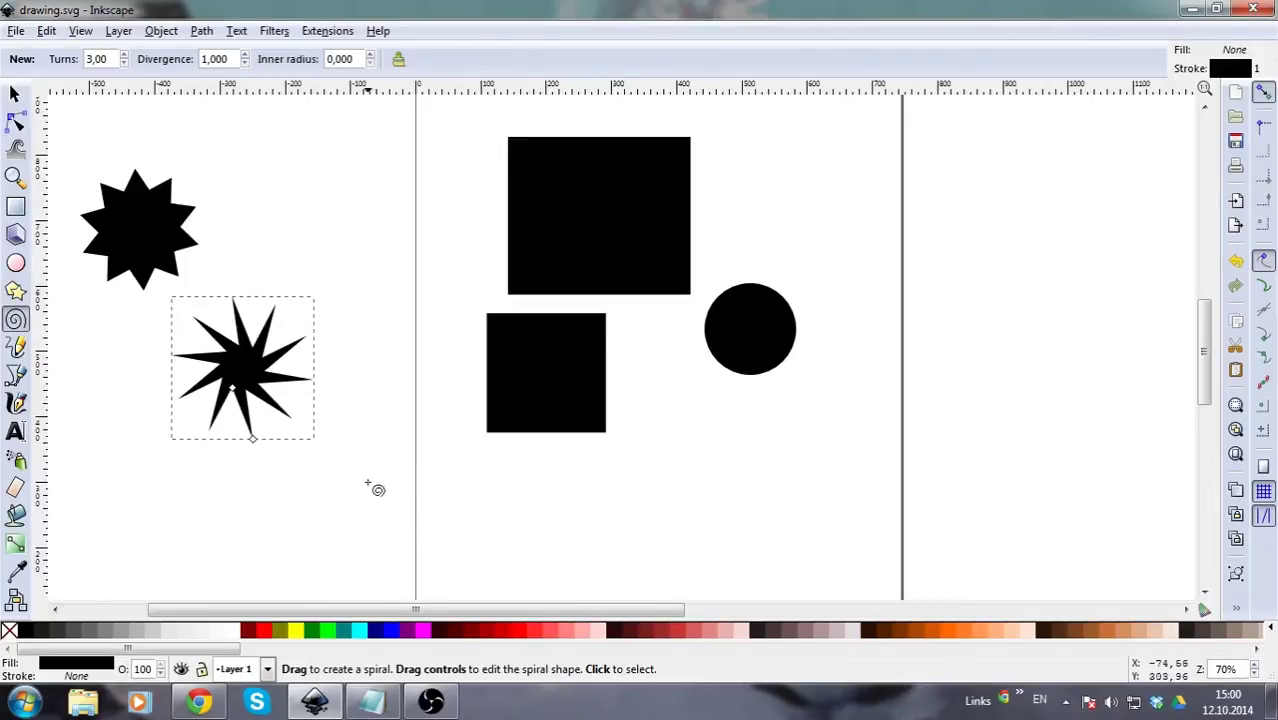
pyautogui.moveTo(378, 348); pyautogui.dragTo(145, 235)
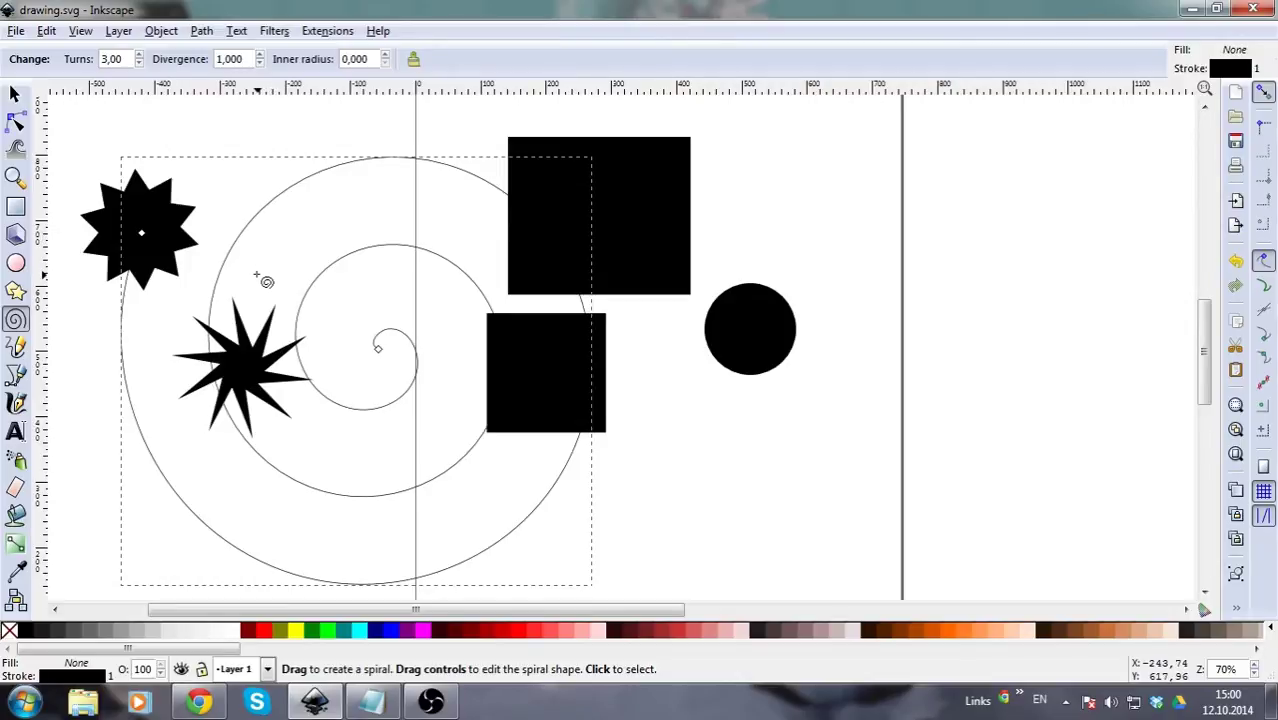
pyautogui.hotkey('ctrl', 'z')
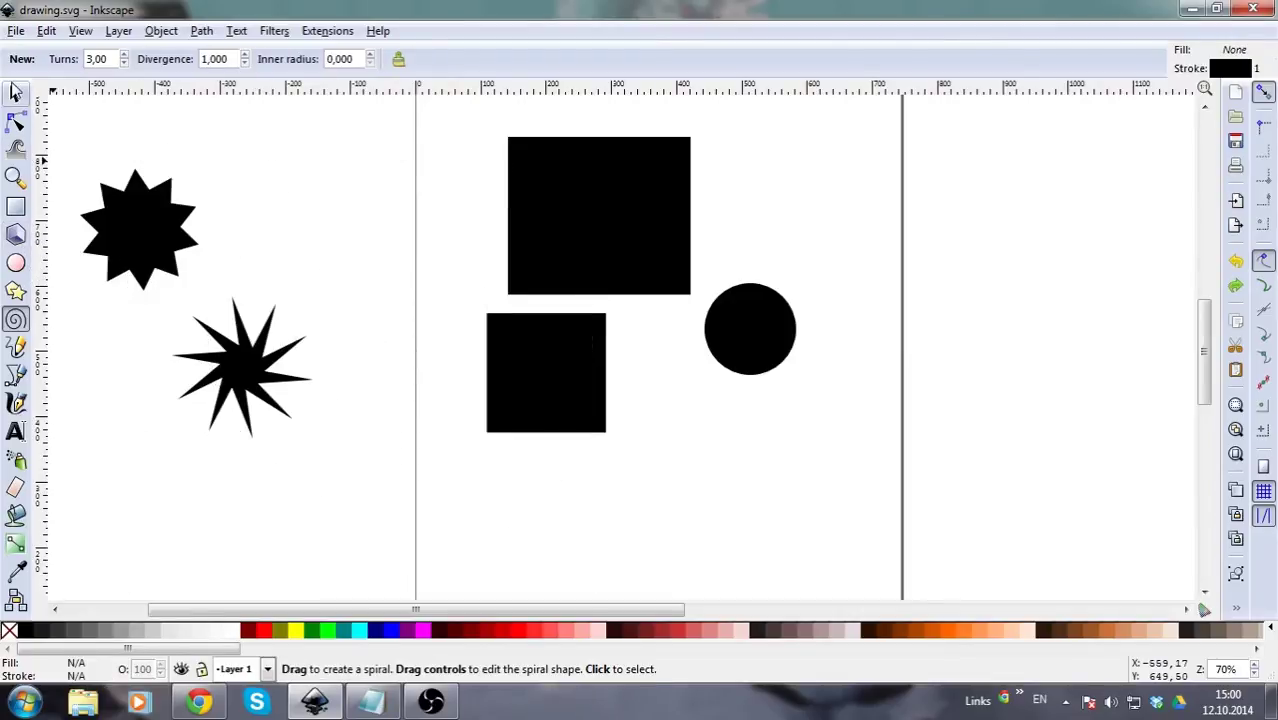
# - Sketch a freehand curve across the page, drag its nodes, then undo those node edits
pyautogui.click(17, 347)
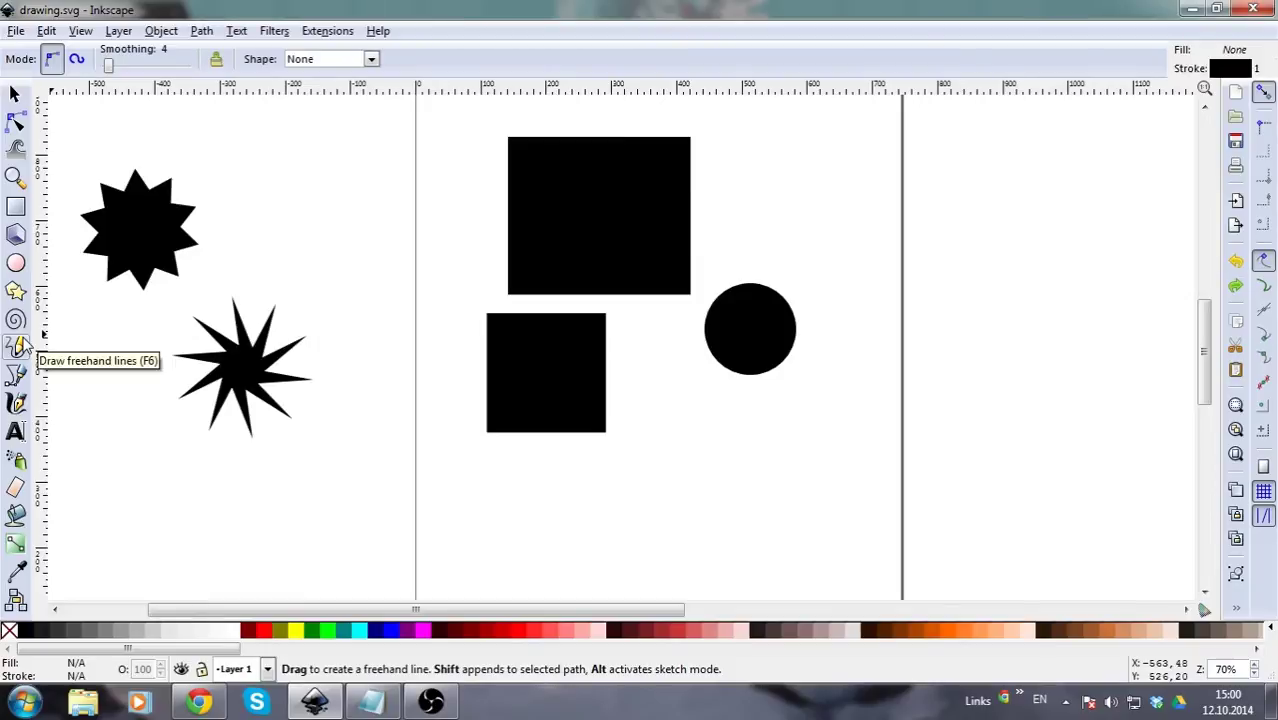
pyautogui.moveTo(271, 184)
pyautogui.mouseDown()
pyautogui.moveTo(328, 191)
pyautogui.moveTo(369, 256)
pyautogui.moveTo(358, 377)
pyautogui.moveTo(384, 512)
pyautogui.moveTo(570, 527)
pyautogui.moveTo(620, 497)
pyautogui.moveTo(718, 506)
pyautogui.moveTo(859, 457)
pyautogui.mouseUp()
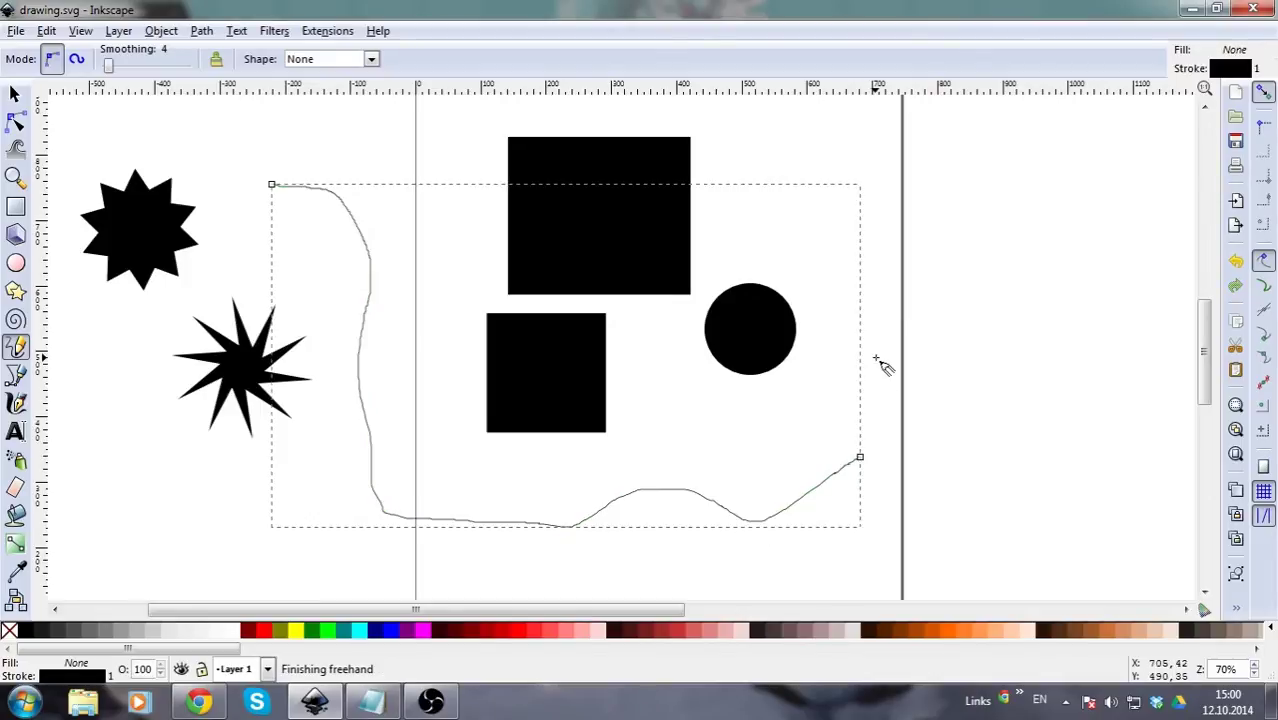
pyautogui.click(15, 122)
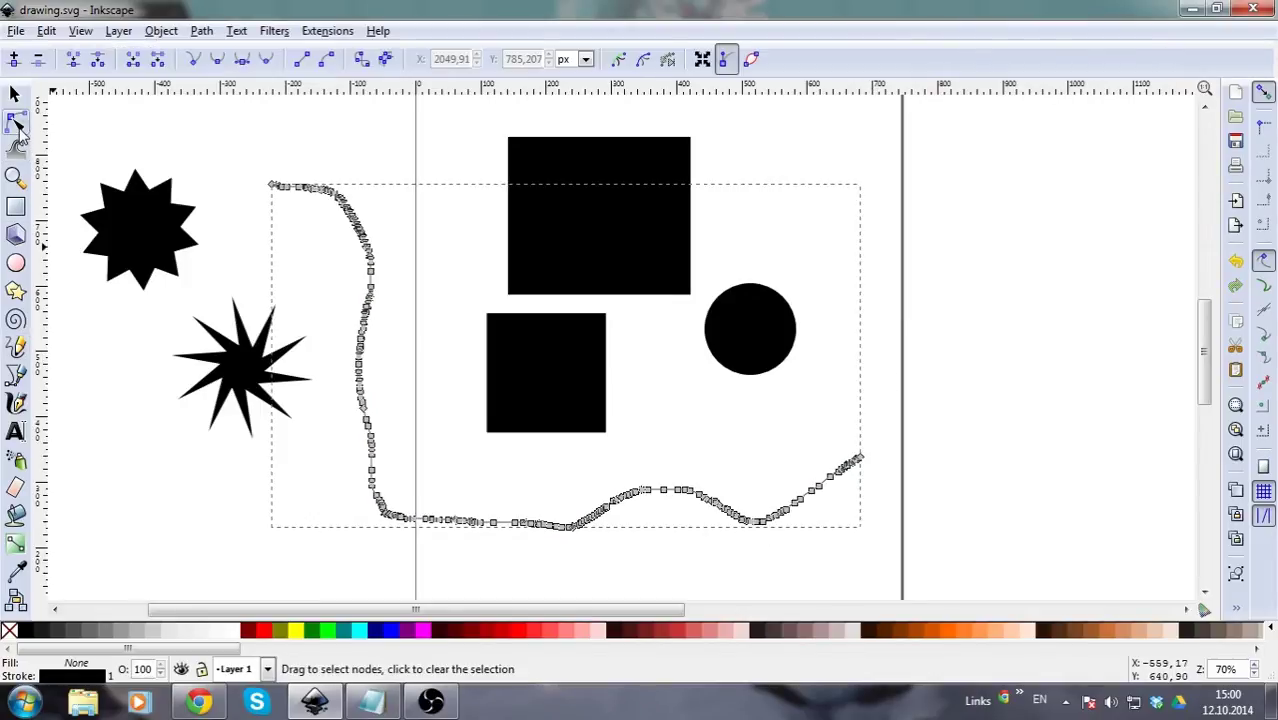
pyautogui.click(371, 281)
pyautogui.keyDown('ctrl'); pyautogui.scroll(4, 385, 283); pyautogui.keyUp('ctrl')
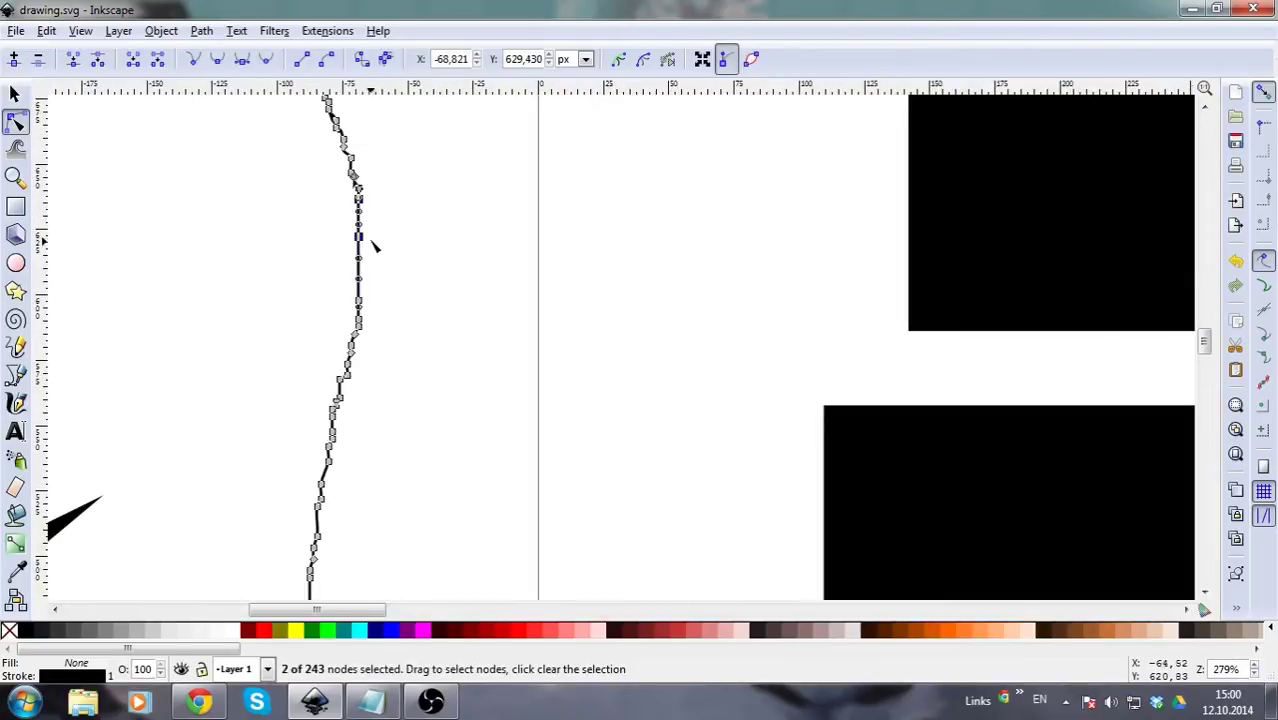
pyautogui.moveTo(359, 240)
pyautogui.mouseDown()
pyautogui.moveTo(467, 249)
pyautogui.moveTo(542, 291)
pyautogui.moveTo(527, 318)
pyautogui.moveTo(561, 257)
pyautogui.mouseUp()
pyautogui.keyDown('ctrl'); pyautogui.scroll(-4, 467, 249); pyautogui.keyUp('ctrl')
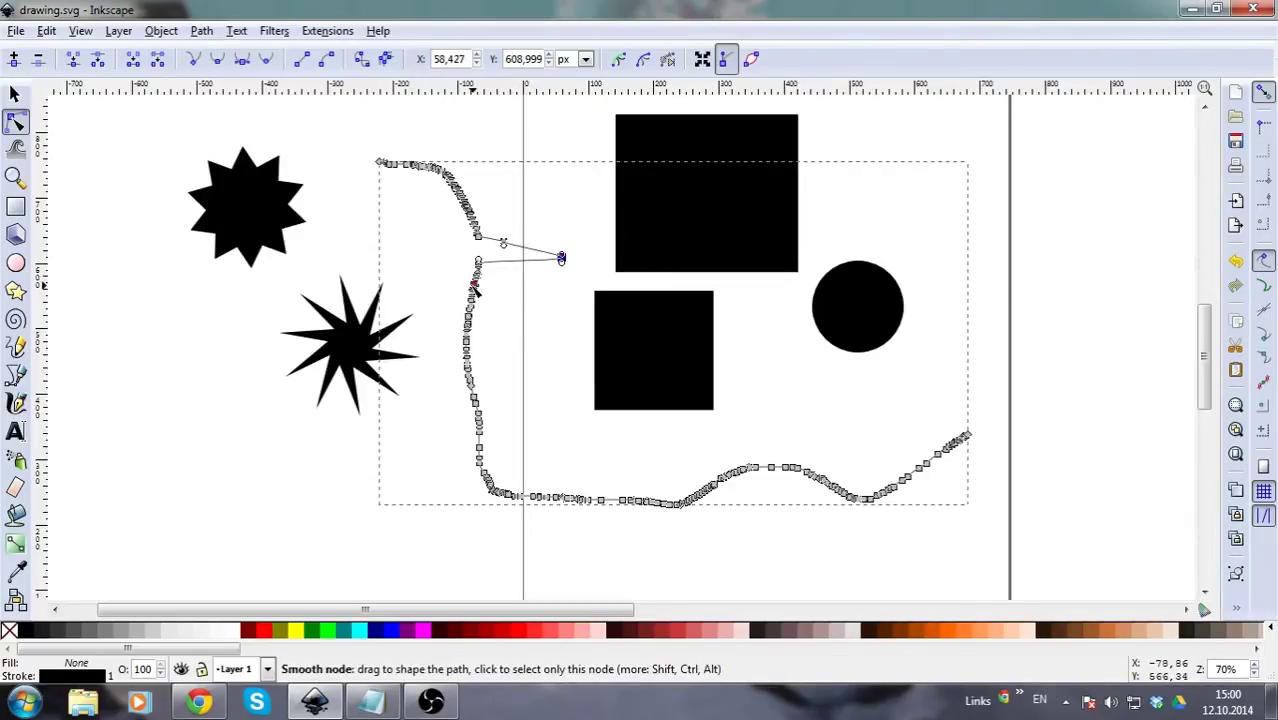
pyautogui.moveTo(474, 280); pyautogui.dragTo(537, 330)
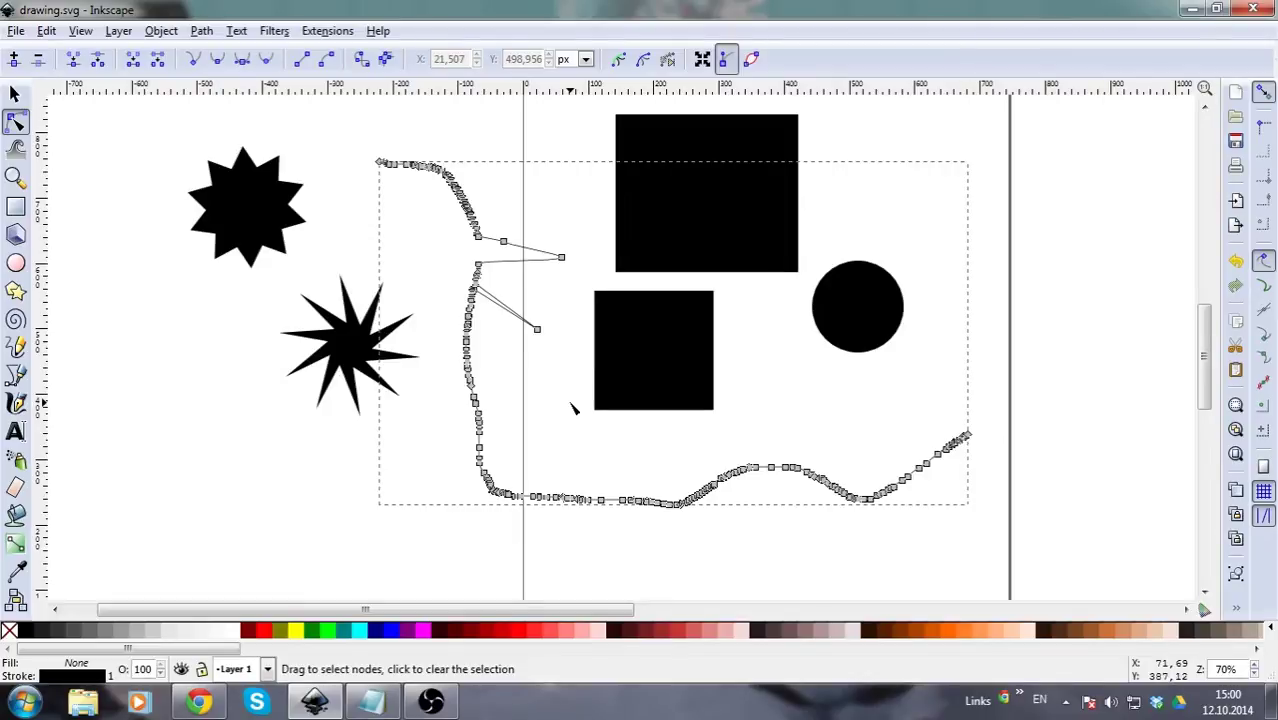
pyautogui.hotkey('ctrl', 'z')
pyautogui.hotkey('ctrl', 'z')
pyautogui.hotkey('ctrl', 'z')
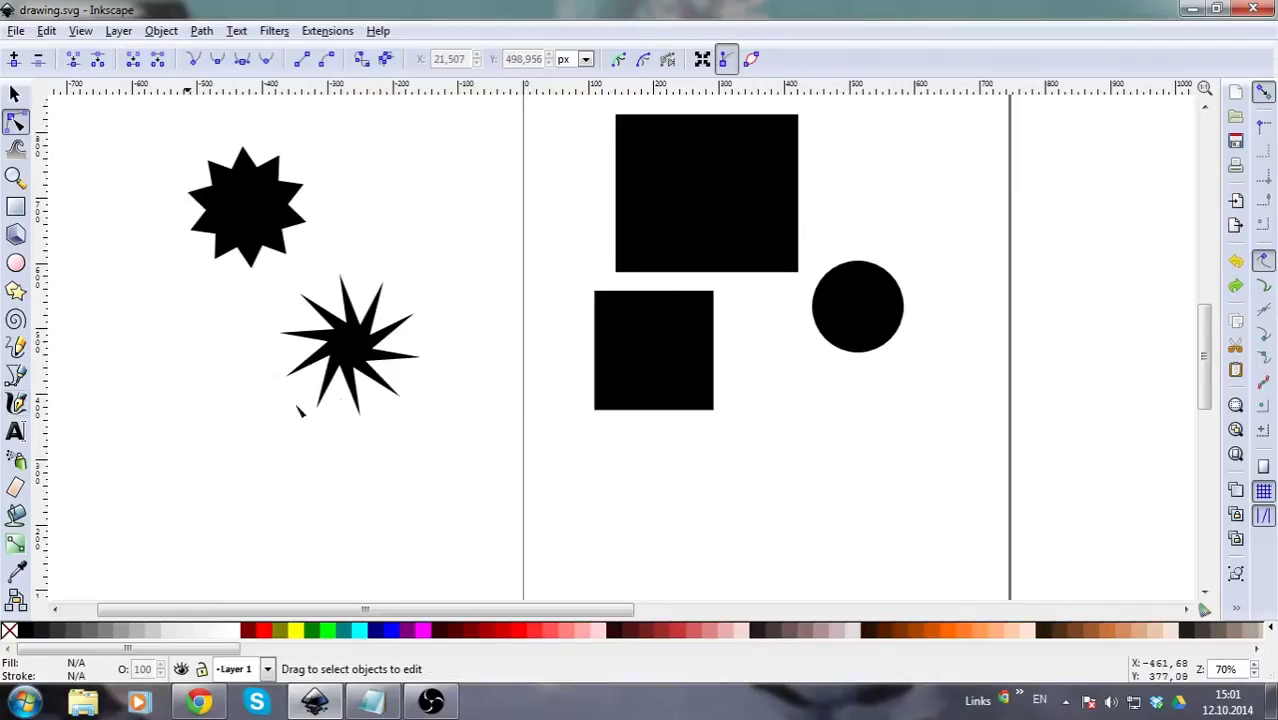
# - Draw a looping Bezier outline with curved nodes below the stars and close it at its start
pyautogui.click(15, 377)
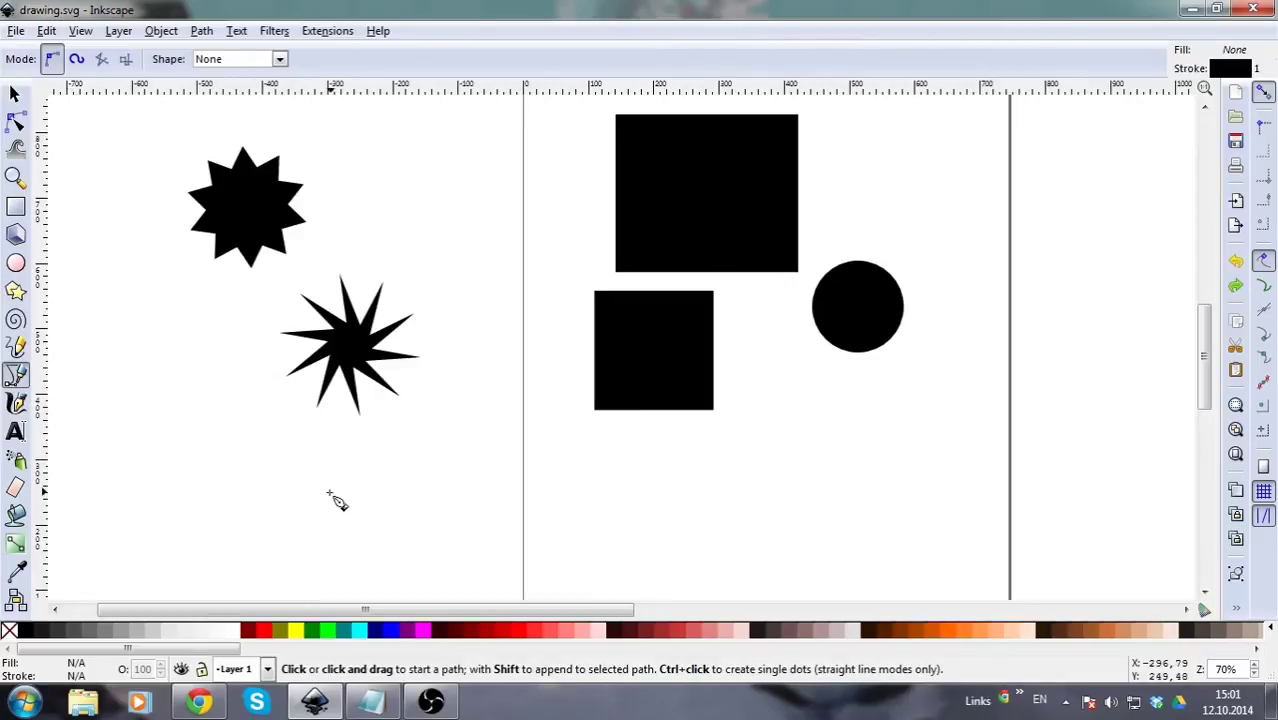
pyautogui.moveTo(329, 492); pyautogui.dragTo(519, 438)
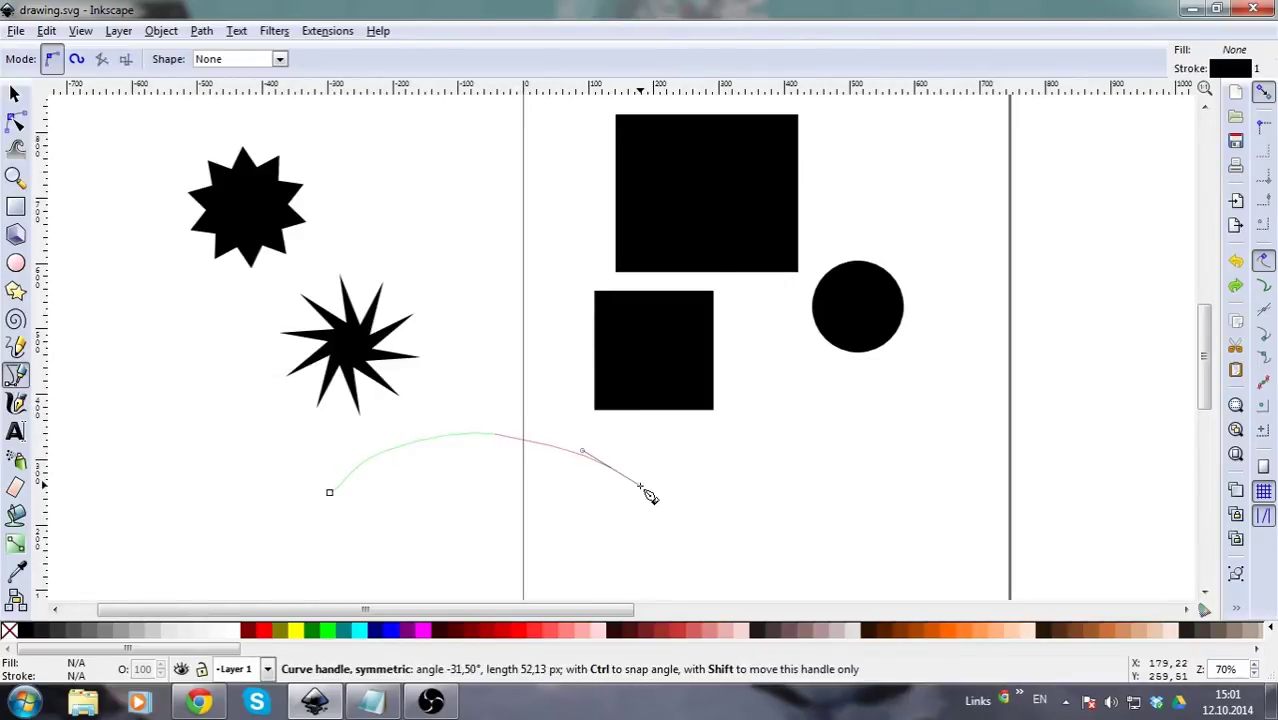
pyautogui.moveTo(641, 486); pyautogui.dragTo(642, 488)
pyautogui.moveTo(642, 533); pyautogui.dragTo(595, 555)
pyautogui.moveTo(523, 580); pyautogui.dragTo(333, 512)
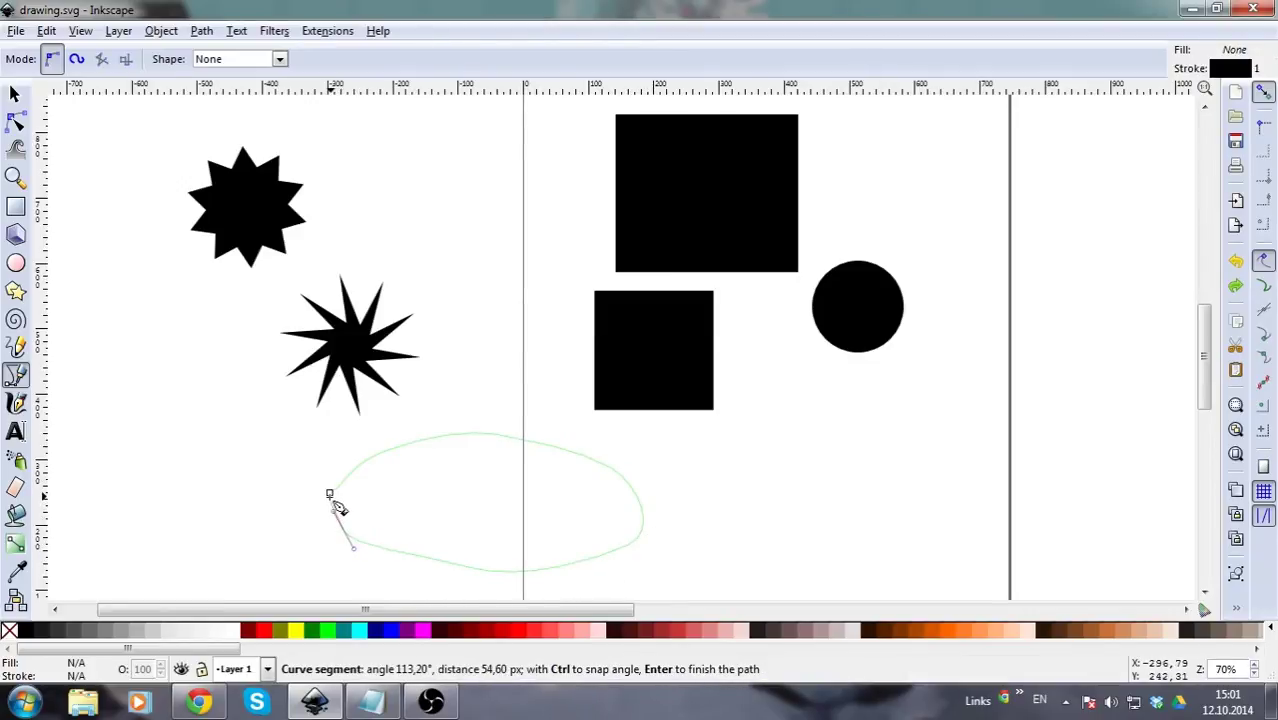
pyautogui.click(330, 494)
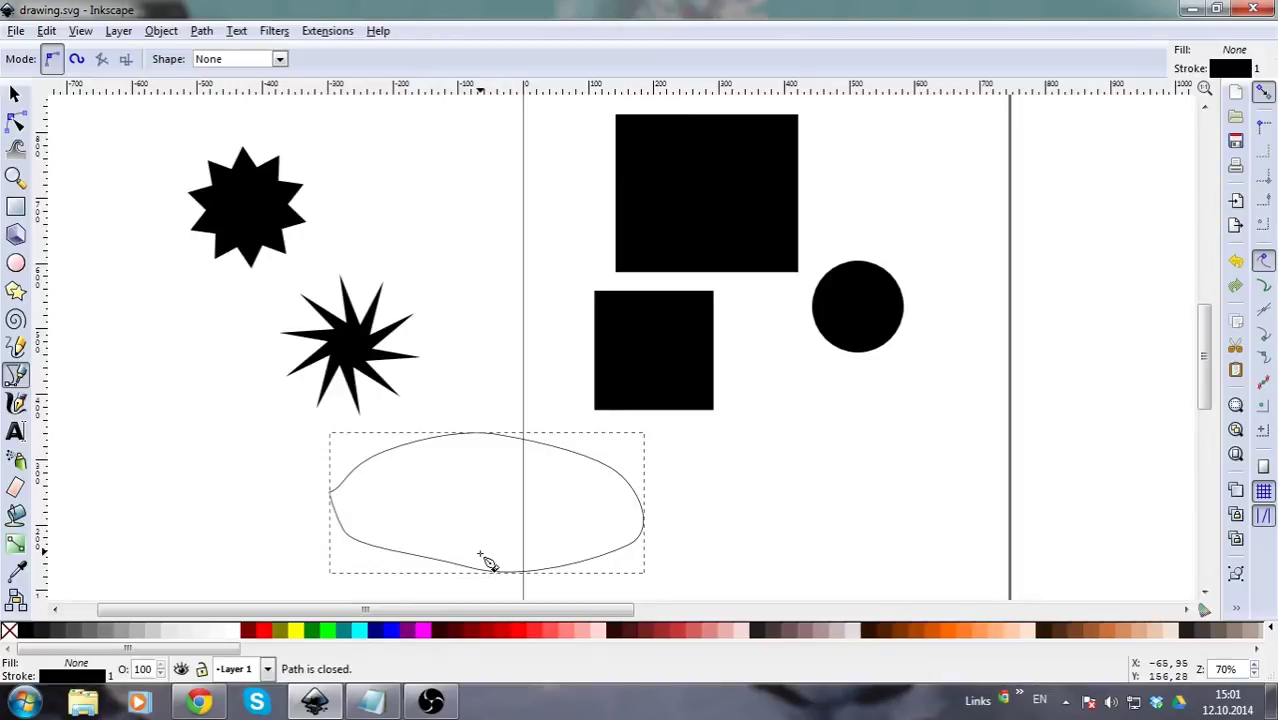
# - Nudge the outline's upper-left node up and its start node slightly right
pyautogui.click(18, 122)
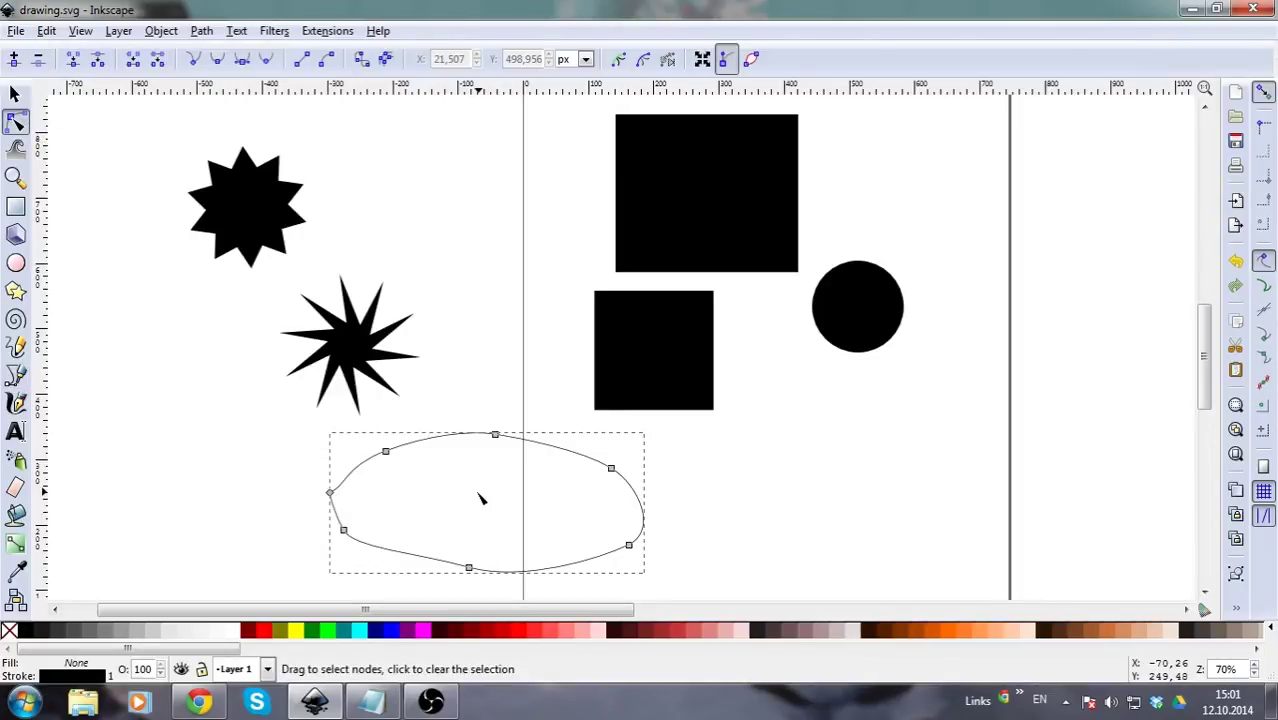
pyautogui.moveTo(386, 451); pyautogui.dragTo(386, 440)
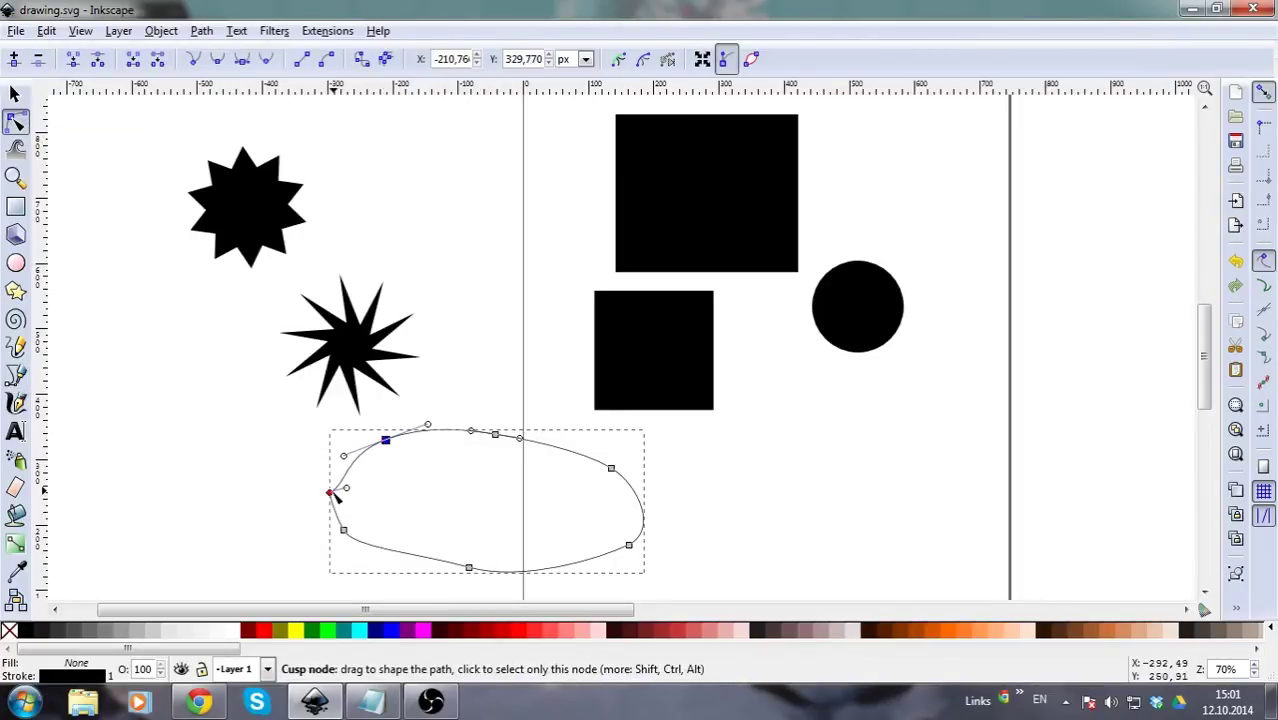
pyautogui.moveTo(331, 492)
pyautogui.mouseDown()
pyautogui.moveTo(359, 494)
pyautogui.moveTo(339, 488)
pyautogui.mouseUp()
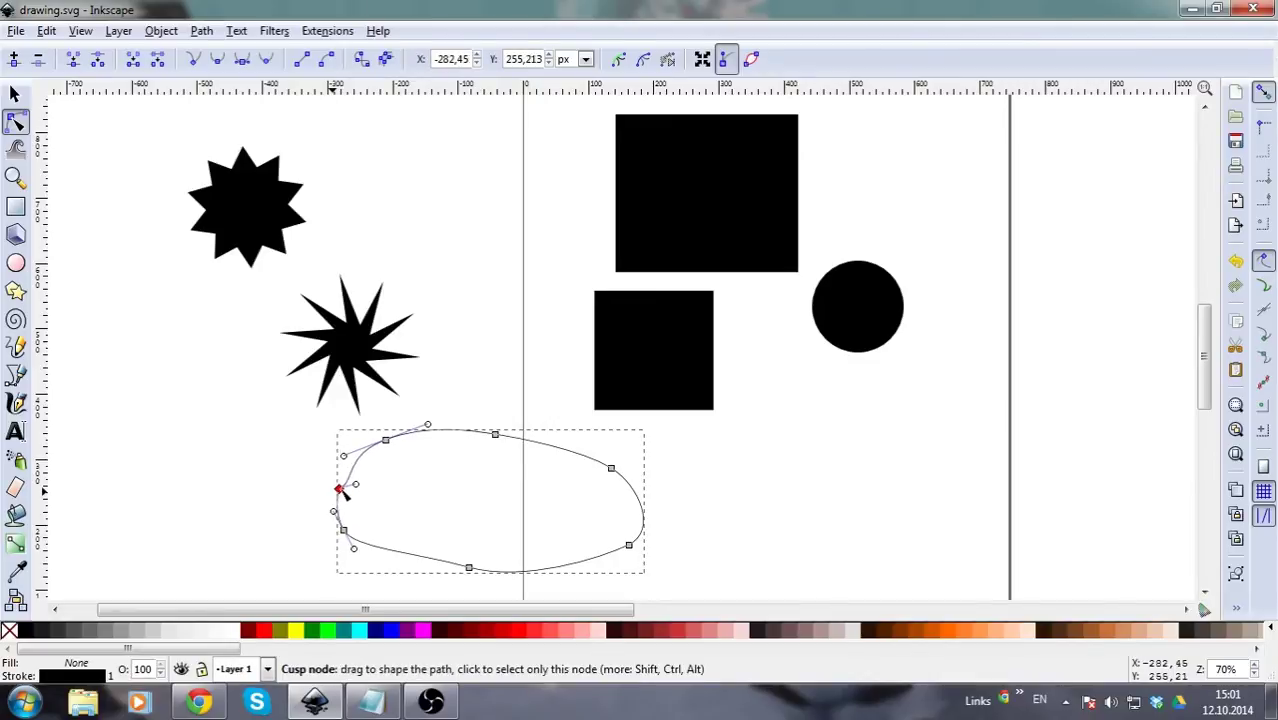
# - Make all seven nodes auto-smooth, then convert them all to sharp corners
pyautogui.click(266, 62)
pyautogui.moveTo(277, 396)
pyautogui.mouseDown()
pyautogui.moveTo(645, 557)
pyautogui.moveTo(673, 596)
pyautogui.mouseUp()
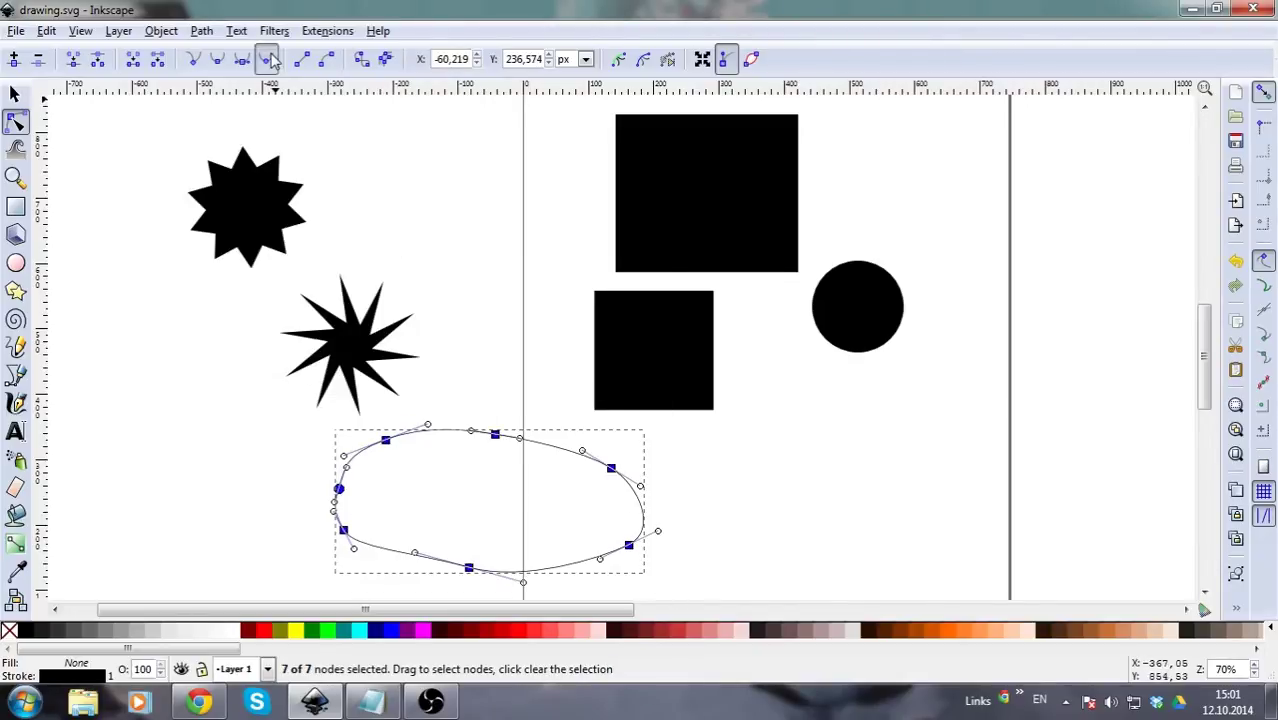
pyautogui.click(268, 60)
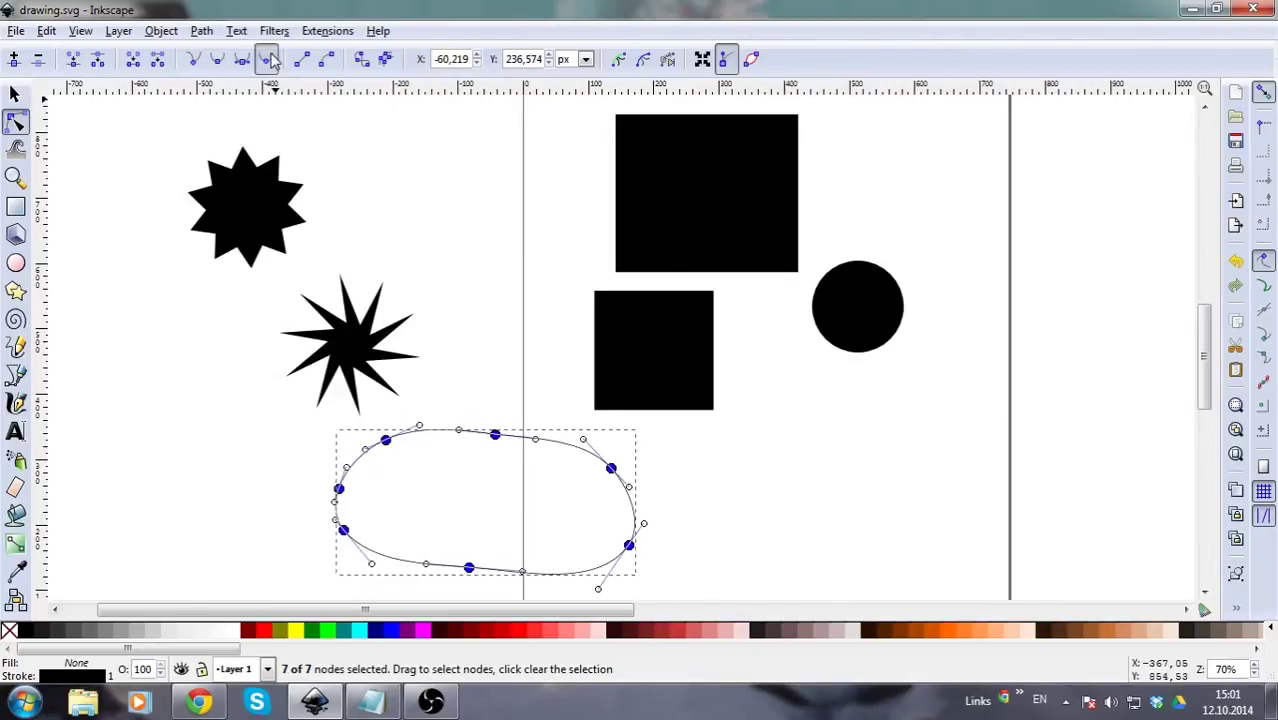
pyautogui.click(195, 62)
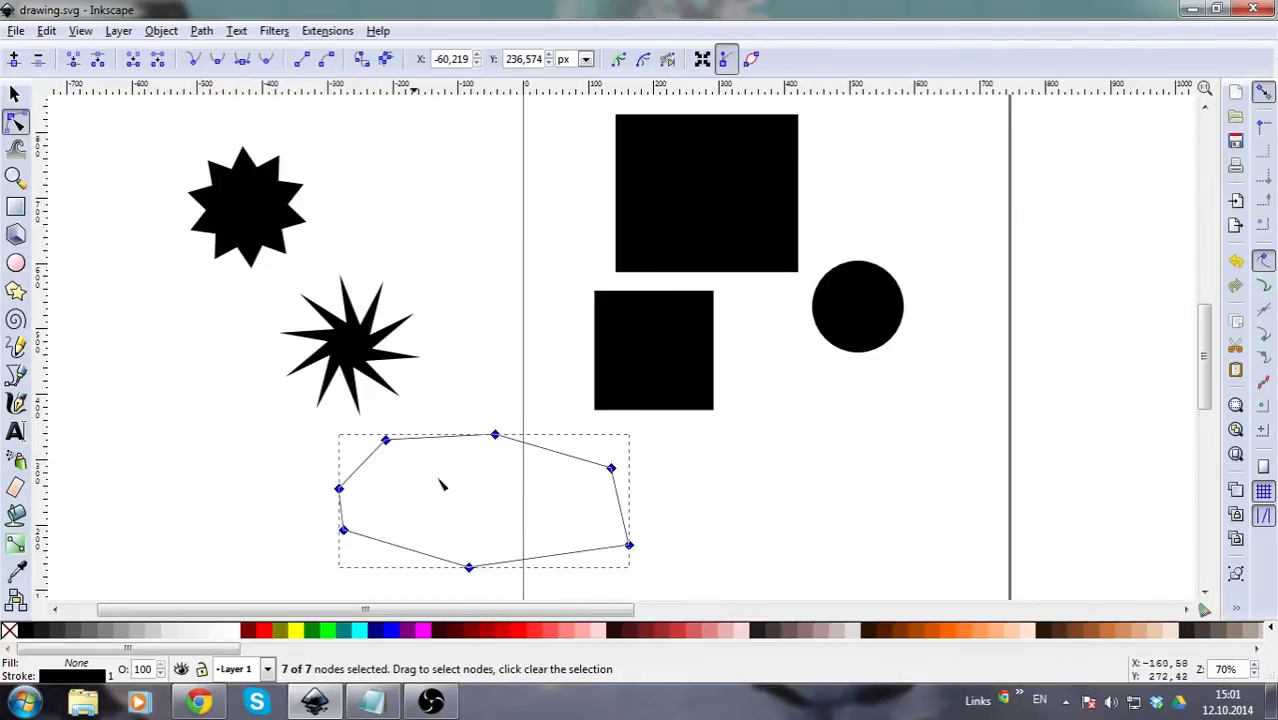
# - Shift the polygon up and right, and pull its lower-right corner left
pyautogui.moveTo(393, 446); pyautogui.dragTo(441, 428)
pyautogui.click(780, 510)
pyautogui.click(735, 493)
pyautogui.click(676, 518)
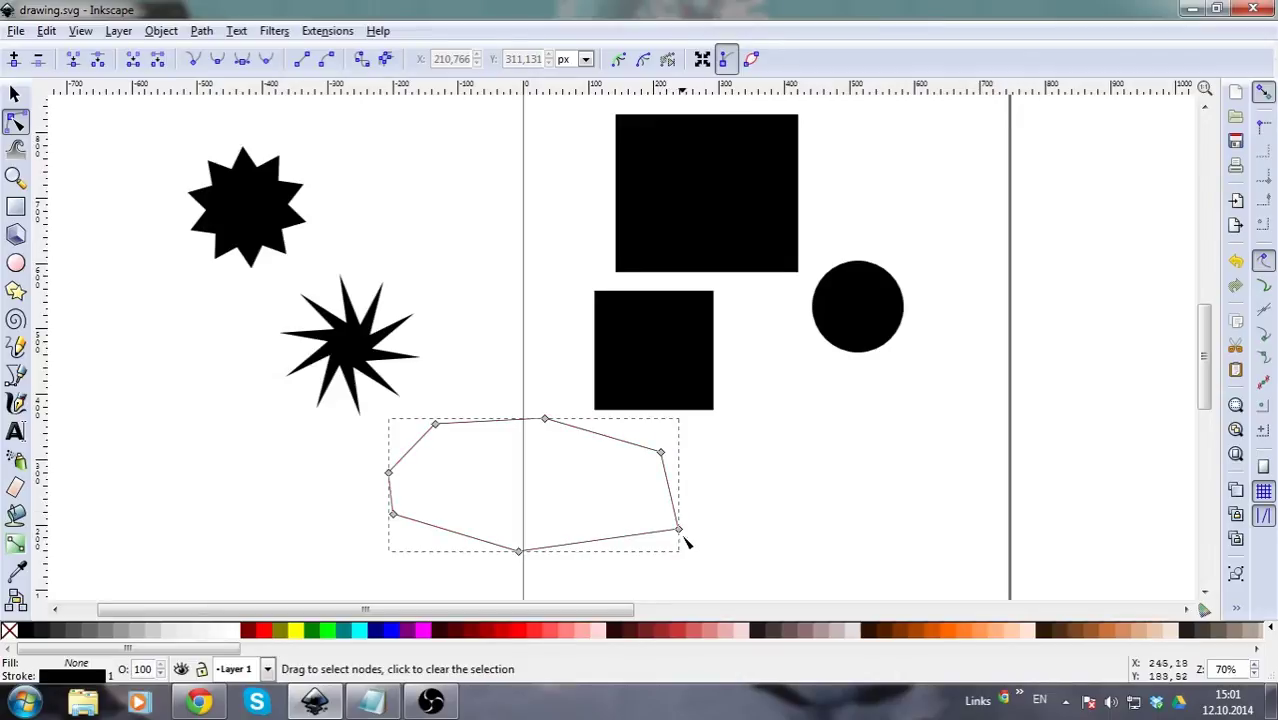
pyautogui.moveTo(679, 537); pyautogui.dragTo(653, 534)
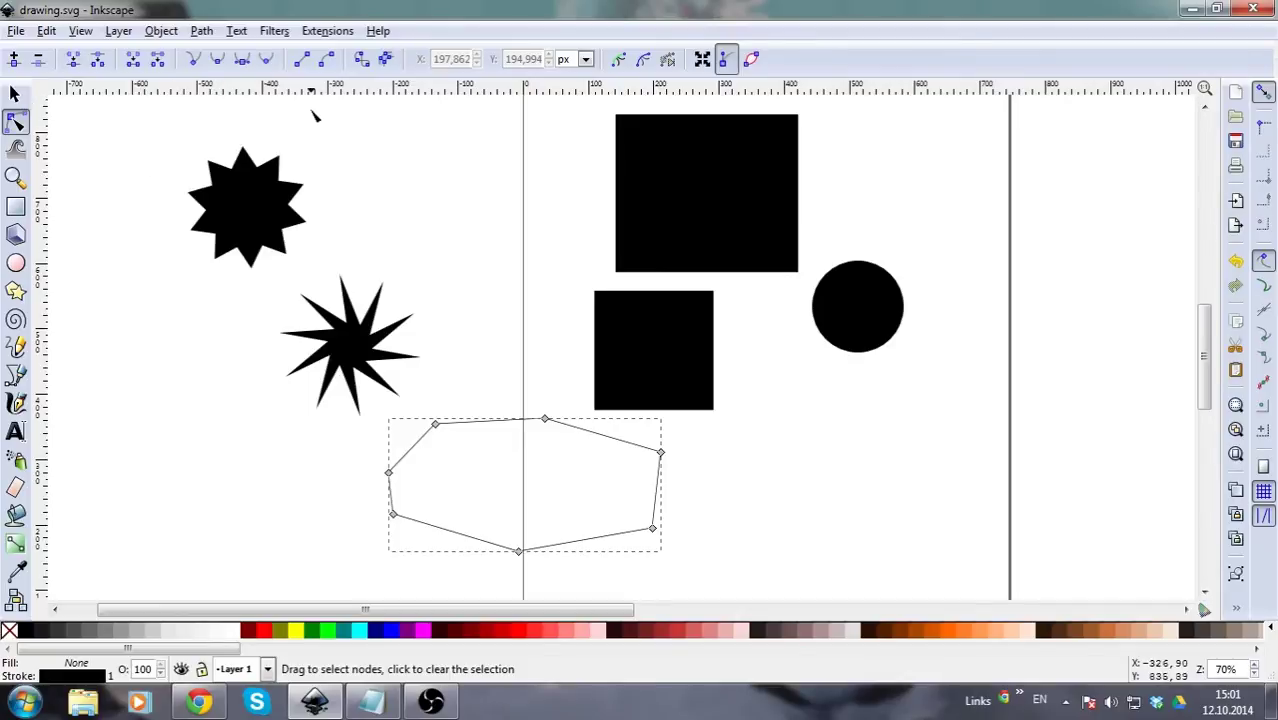
# - Break the path at the top-left corner, move the two ends, and join them again
pyautogui.click(436, 424)
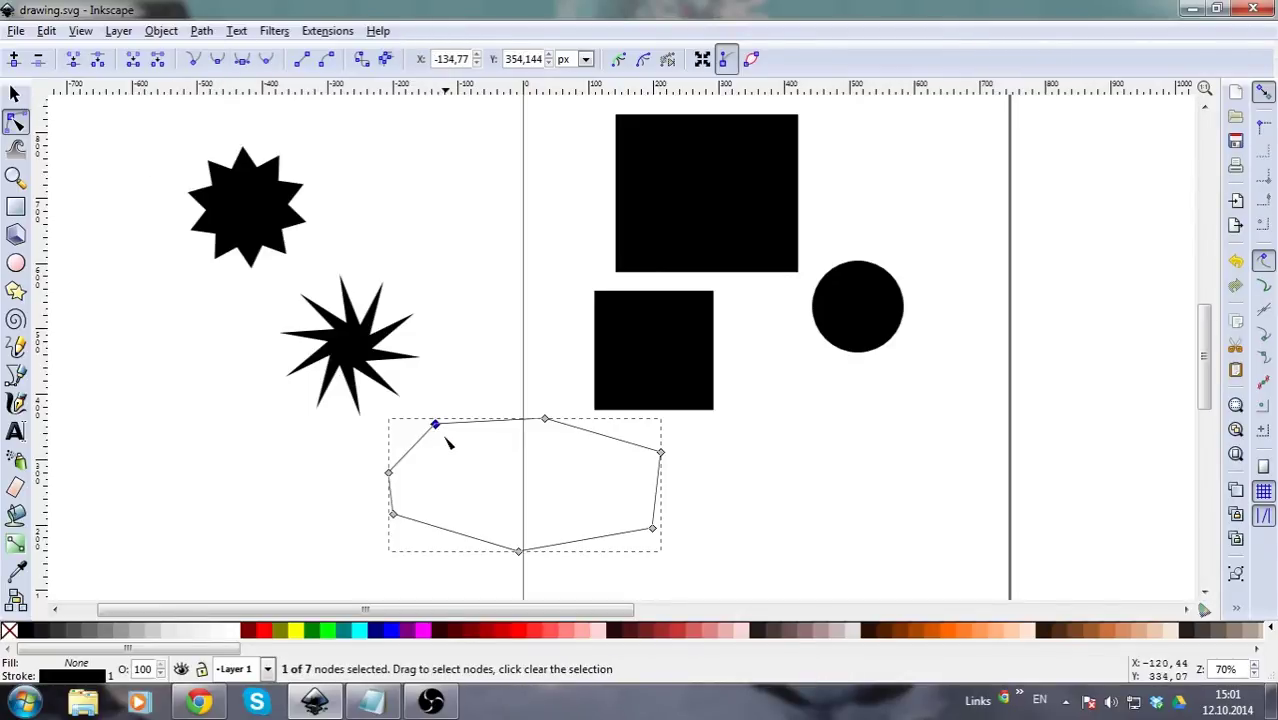
pyautogui.click(99, 62)
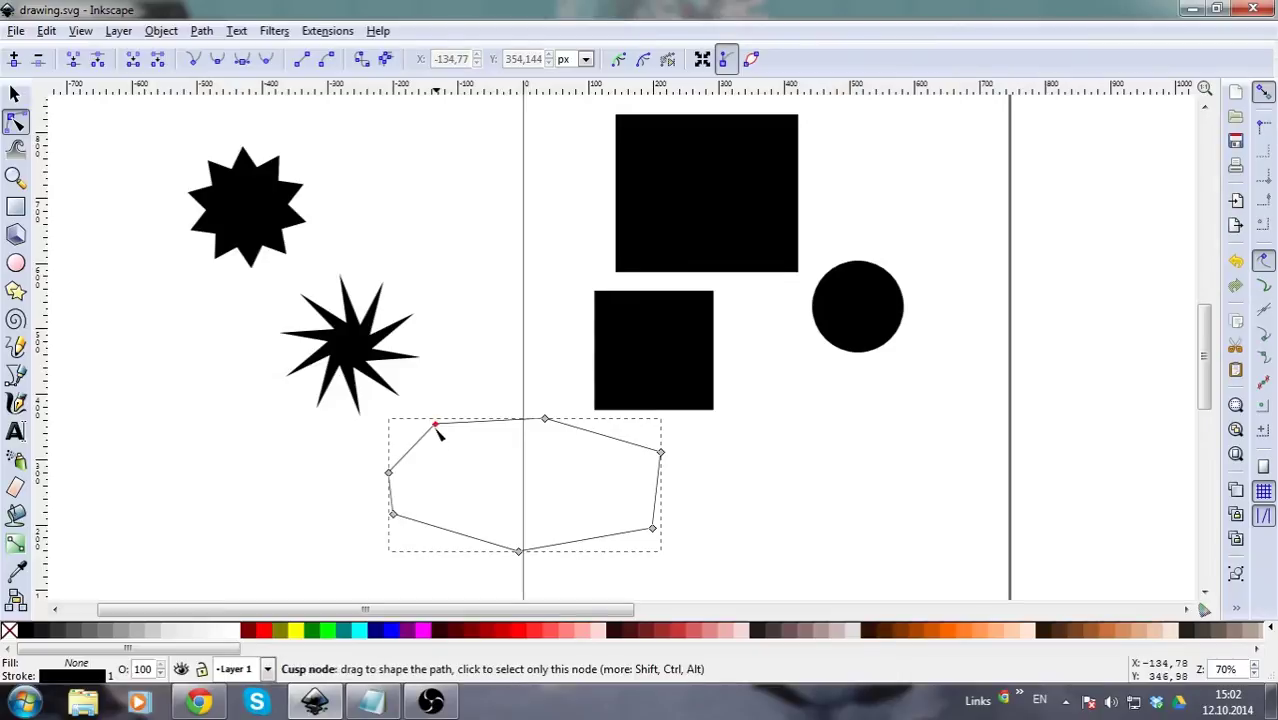
pyautogui.moveTo(436, 425); pyautogui.dragTo(409, 430)
pyautogui.moveTo(449, 390); pyautogui.dragTo(427, 418)
pyautogui.moveTo(432, 472); pyautogui.dragTo(401, 395)
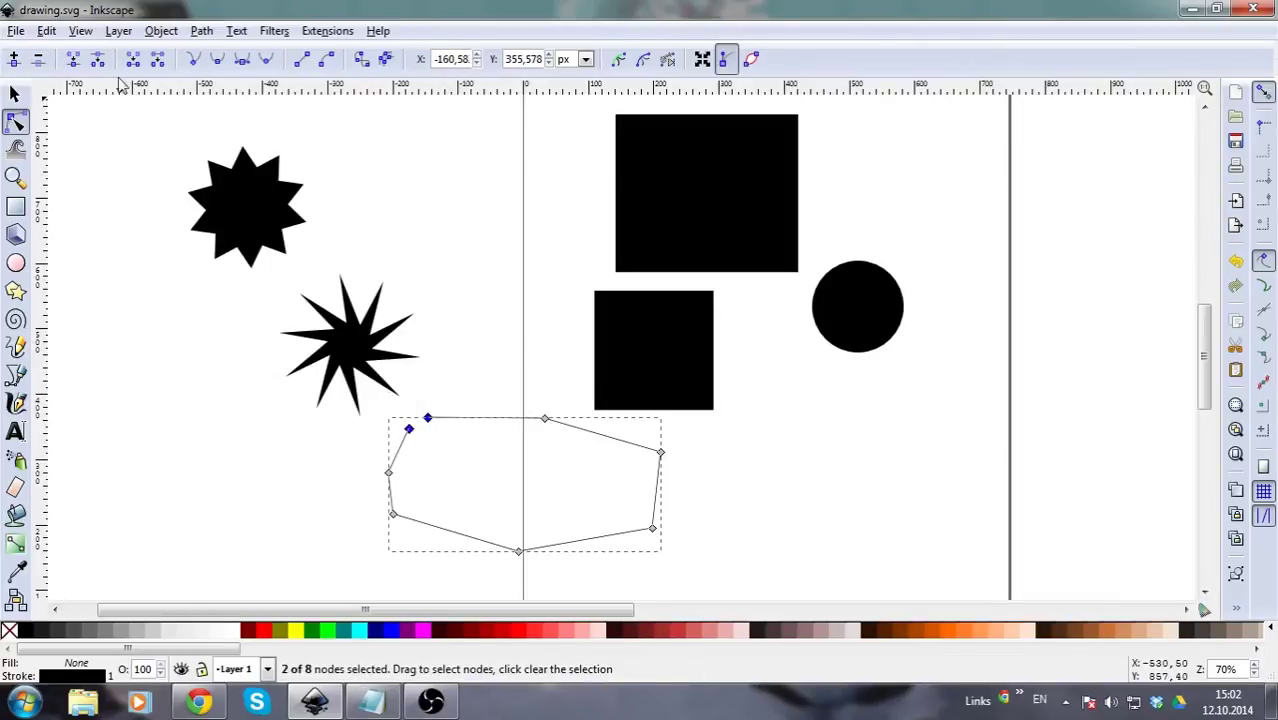
pyautogui.click(73, 60)
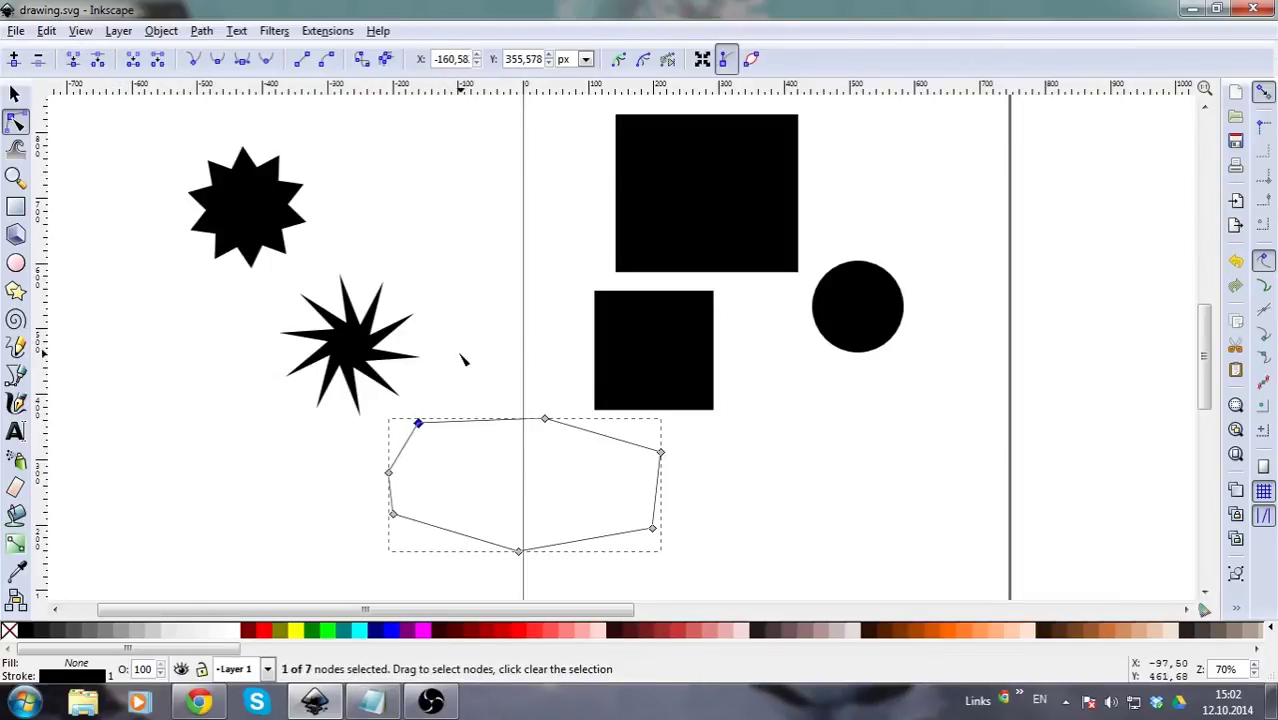
# - Select the whole polygon outline and delete it
pyautogui.click(467, 440)
pyautogui.click(440, 443)
pyautogui.click(428, 424)
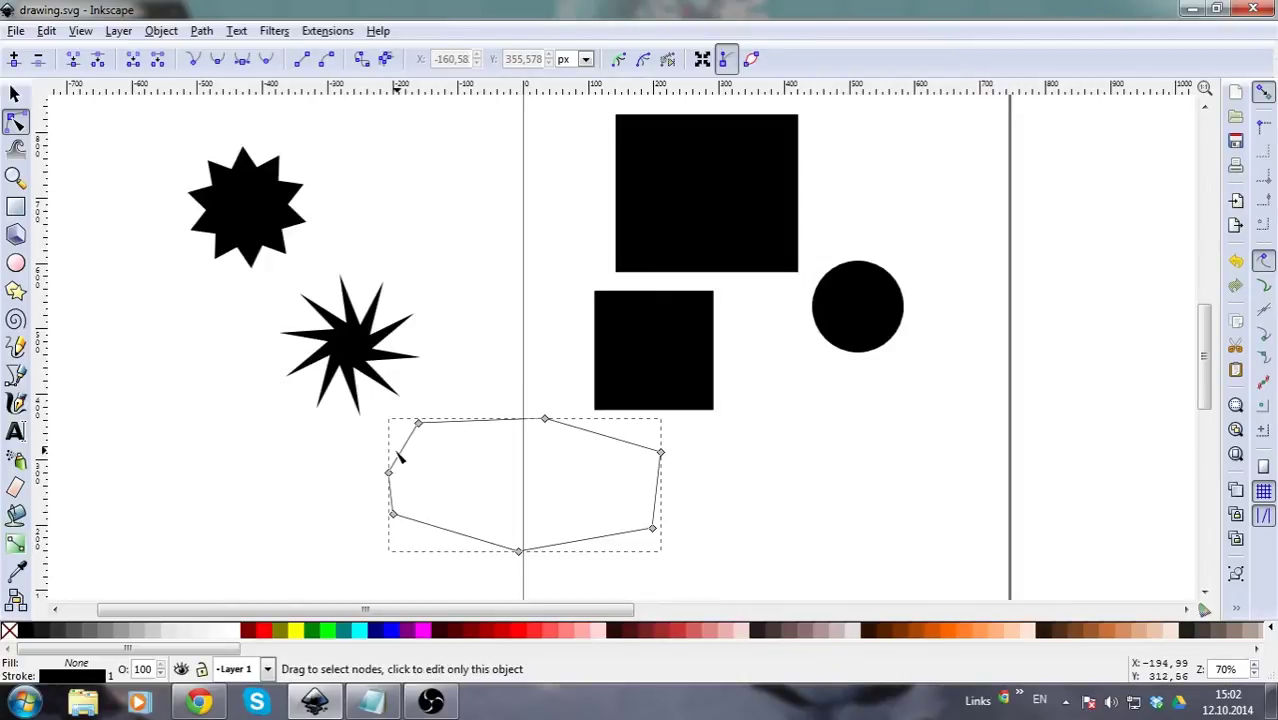
pyautogui.click(434, 348)
pyautogui.click(430, 432)
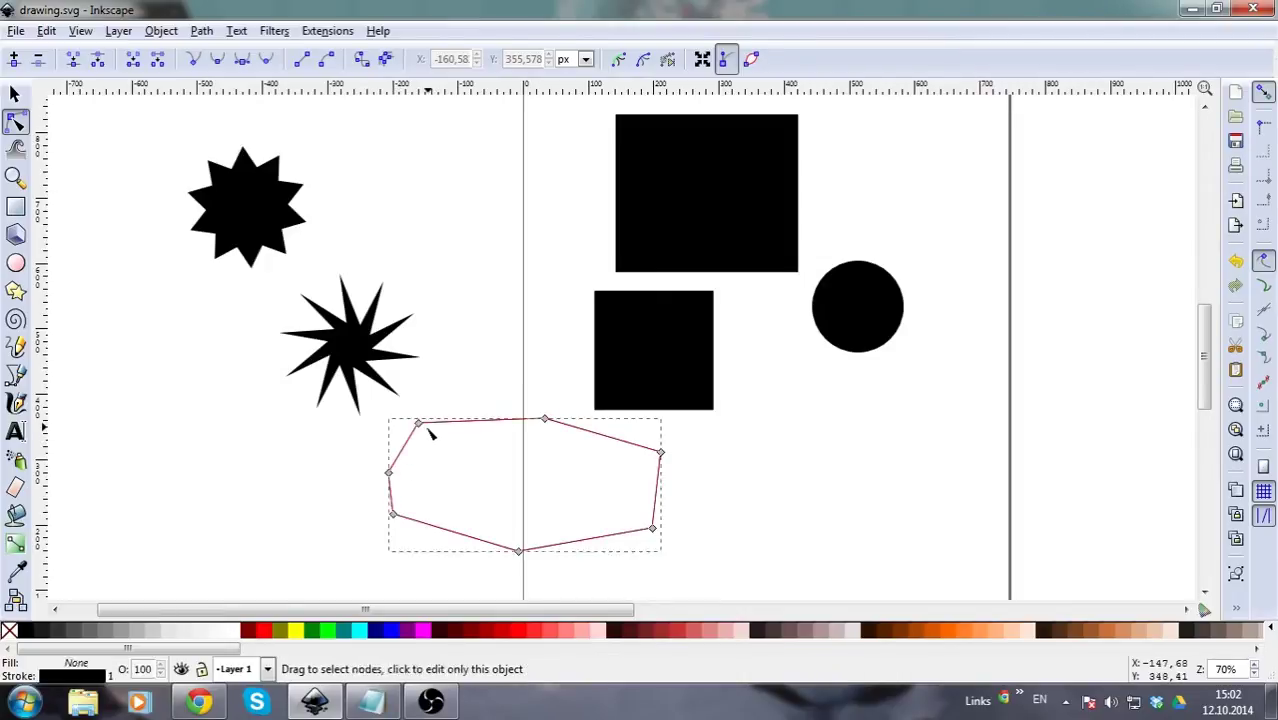
pyautogui.press('s')
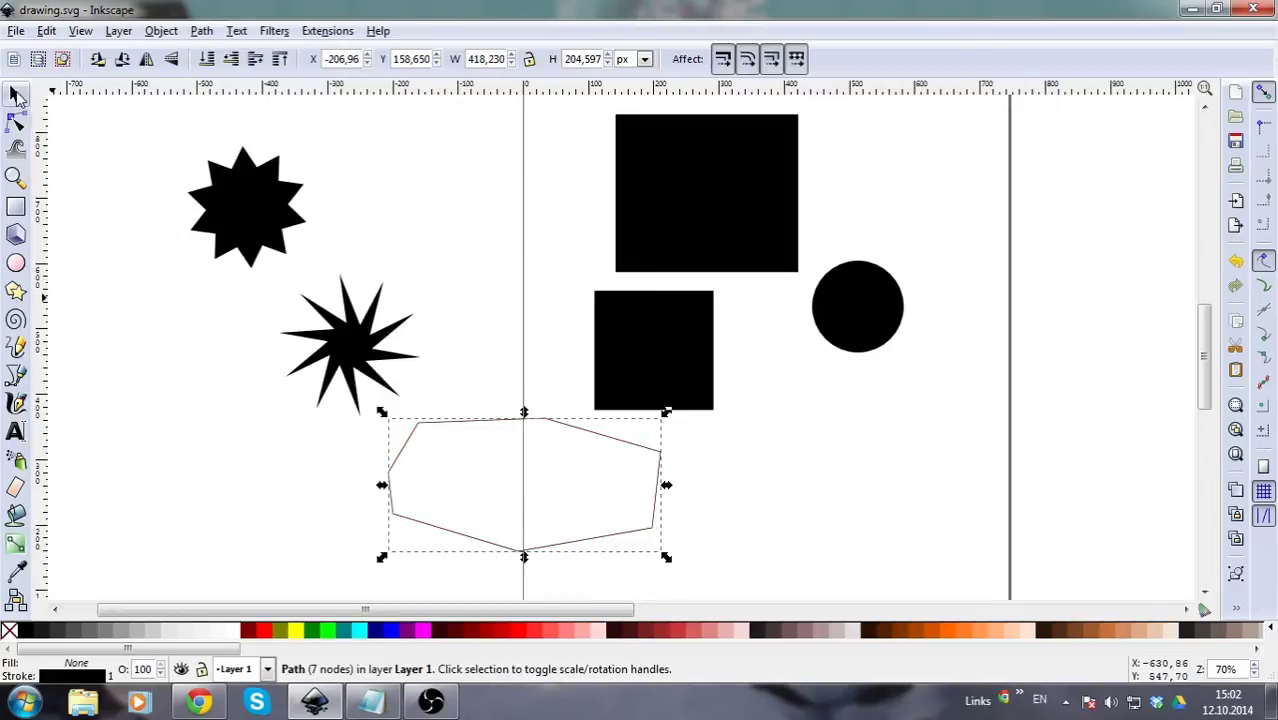
pyautogui.press('Delete')
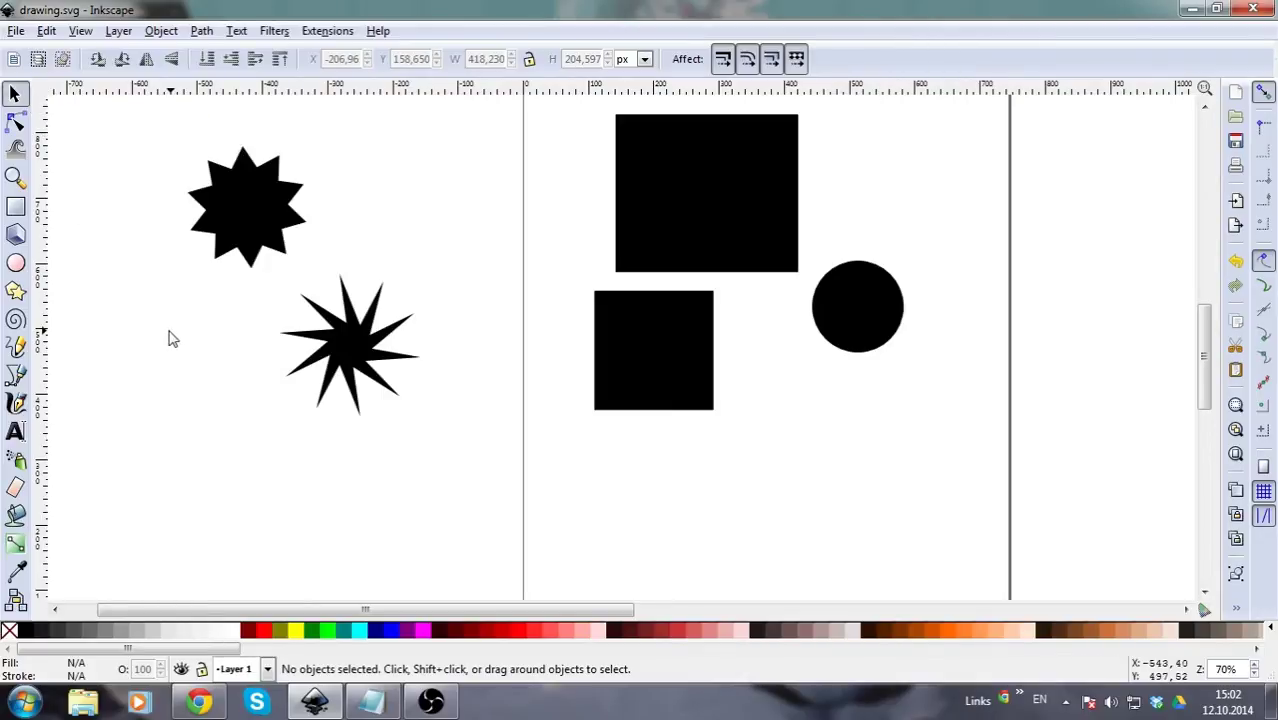
# - Paint a splotchy calligraphic stroke across the lower page, then undo it
pyautogui.click(17, 404)
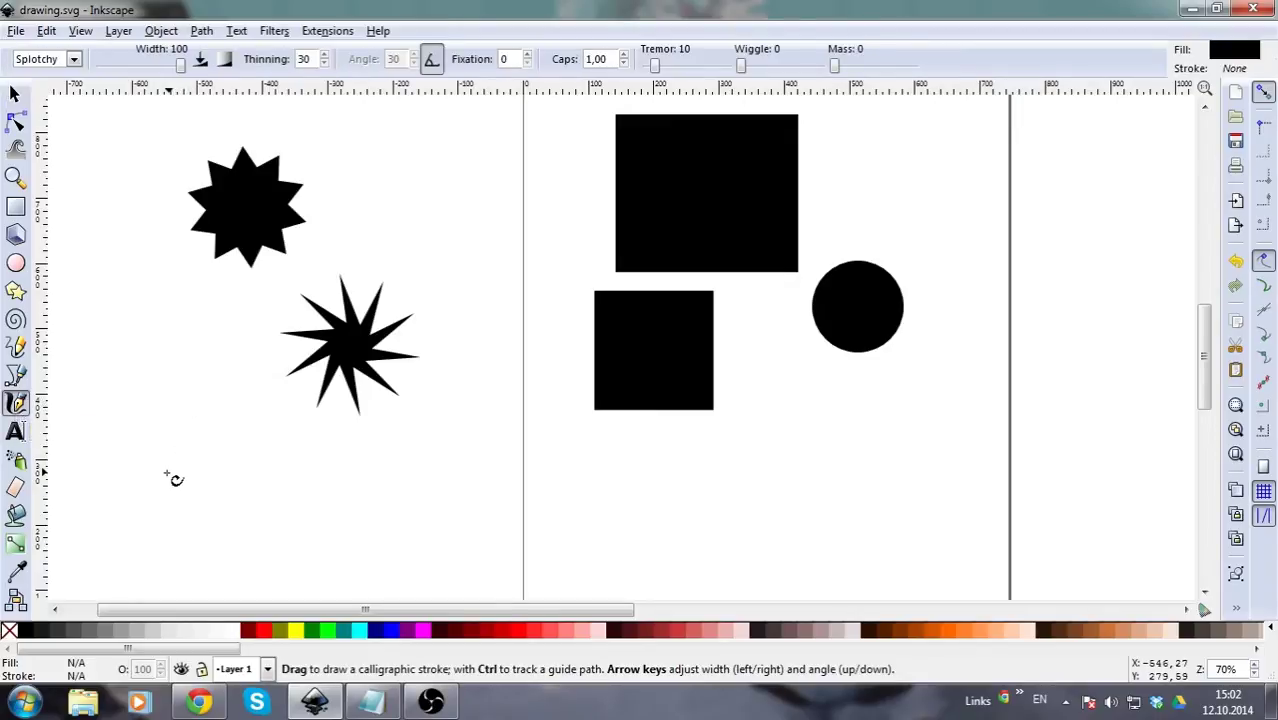
pyautogui.moveTo(185, 492)
pyautogui.mouseDown()
pyautogui.moveTo(237, 443)
pyautogui.moveTo(342, 455)
pyautogui.moveTo(530, 510)
pyautogui.moveTo(720, 472)
pyautogui.moveTo(800, 490)
pyautogui.moveTo(950, 476)
pyautogui.mouseUp()
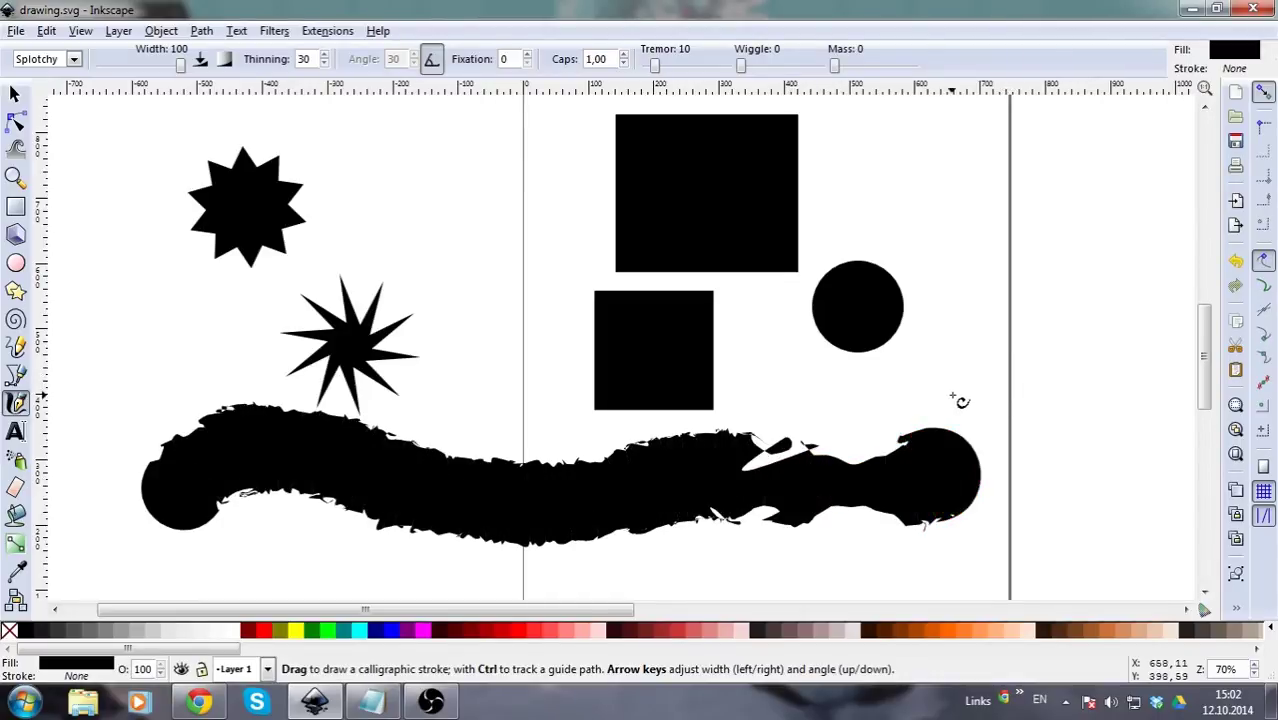
pyautogui.hotkey('ctrl', 'z')
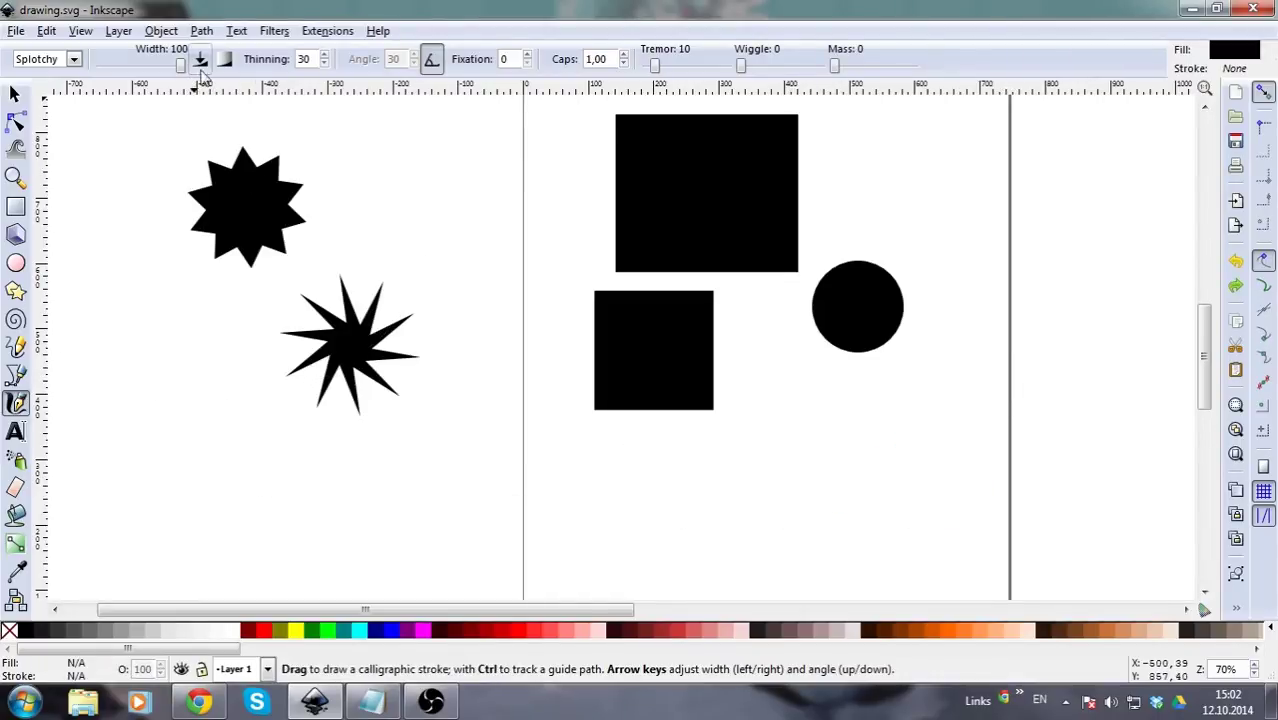
# - Set the calligraphy preset to none, draw wavy and looping strokes, then undo both
pyautogui.click(74, 60)
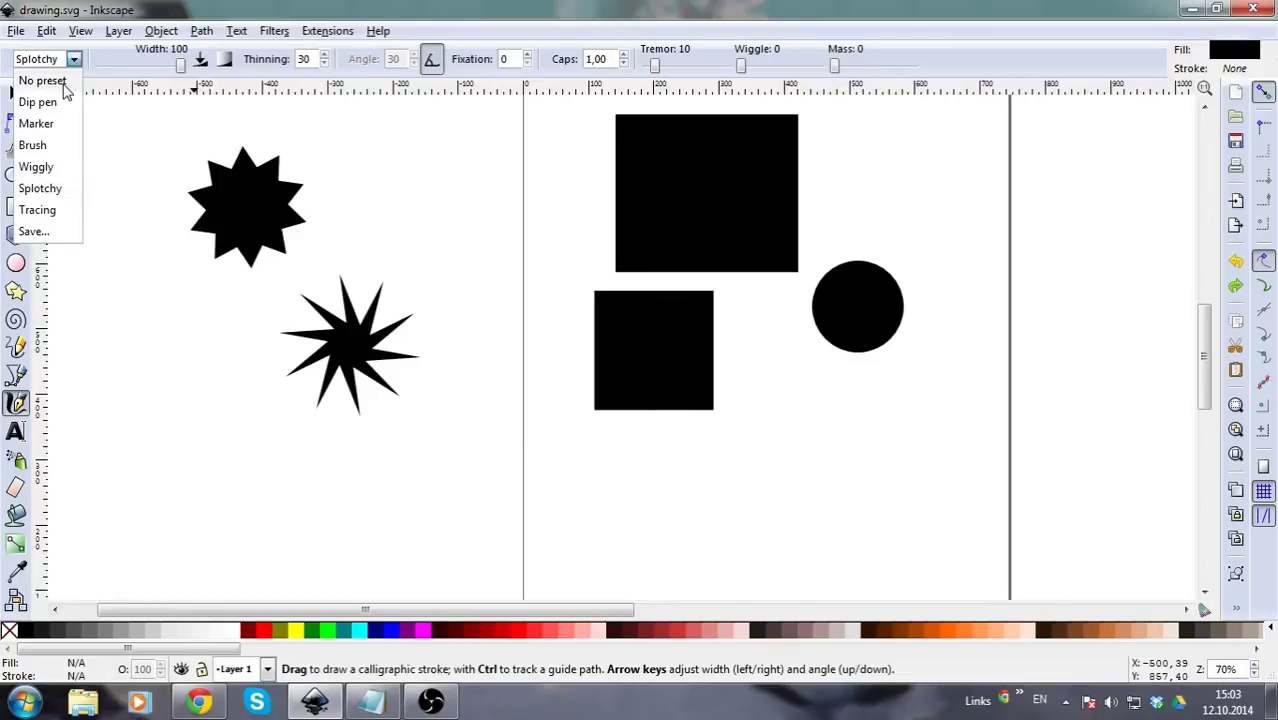
pyautogui.click(64, 88)
pyautogui.moveTo(180, 511)
pyautogui.mouseDown()
pyautogui.moveTo(298, 473)
pyautogui.moveTo(744, 505)
pyautogui.moveTo(956, 467)
pyautogui.moveTo(1070, 395)
pyautogui.mouseUp()
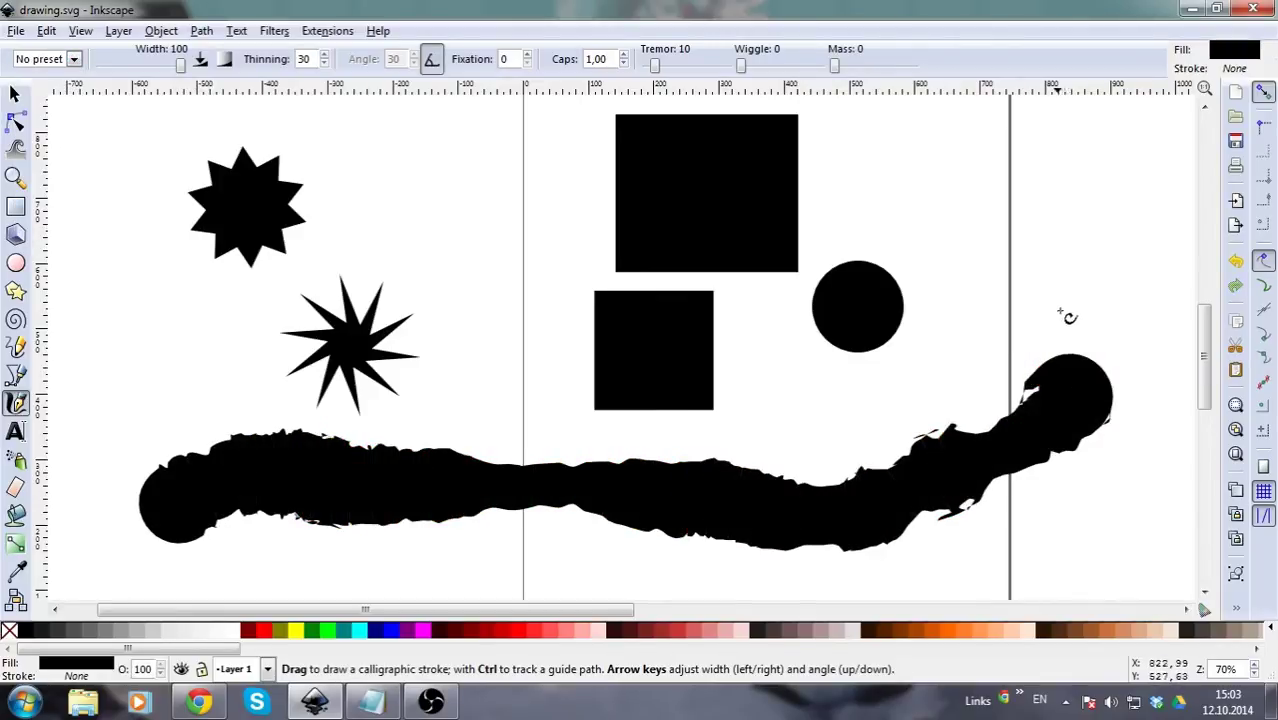
pyautogui.moveTo(1068, 318)
pyautogui.mouseDown()
pyautogui.moveTo(1022, 303)
pyautogui.moveTo(972, 327)
pyautogui.moveTo(951, 290)
pyautogui.moveTo(945, 201)
pyautogui.moveTo(826, 162)
pyautogui.moveTo(654, 222)
pyautogui.moveTo(241, 233)
pyautogui.moveTo(102, 328)
pyautogui.moveTo(90, 470)
pyautogui.mouseUp()
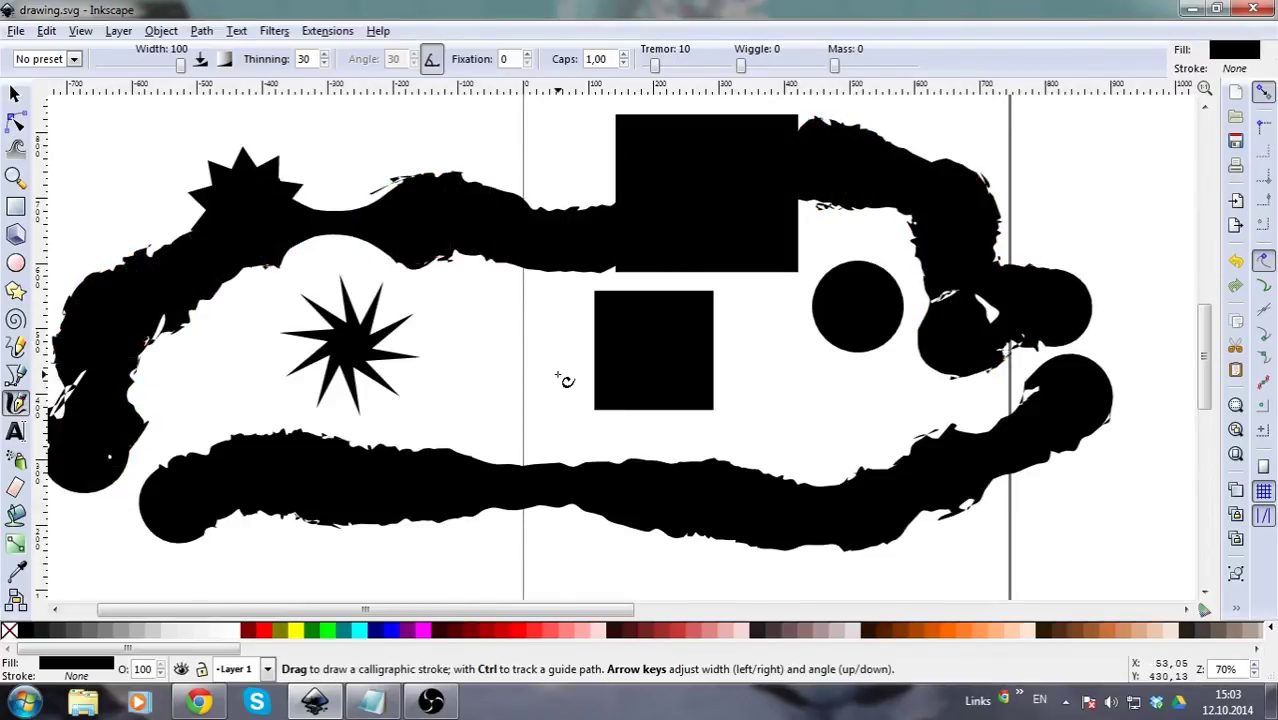
pyautogui.hotkey('ctrl', 'z')
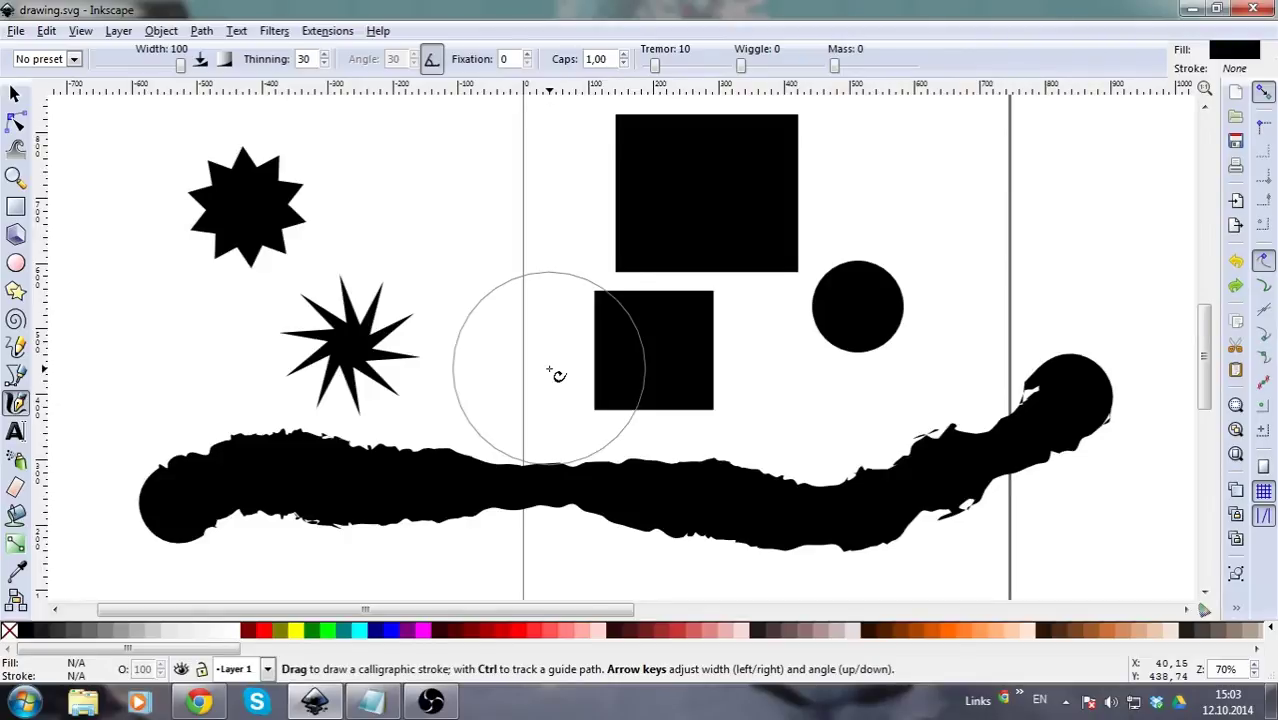
pyautogui.hotkey('ctrl', 'z')
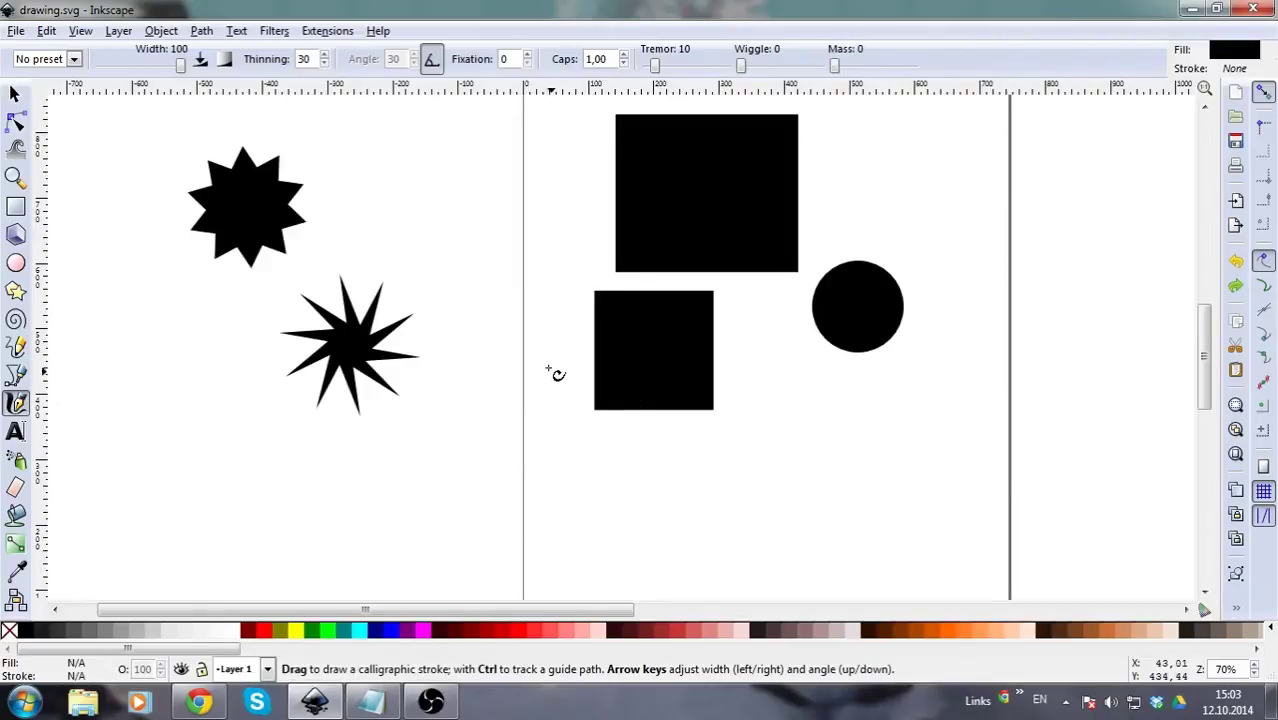
# - Type a first name below the spiky star and move the text lower
pyautogui.click(15, 440)
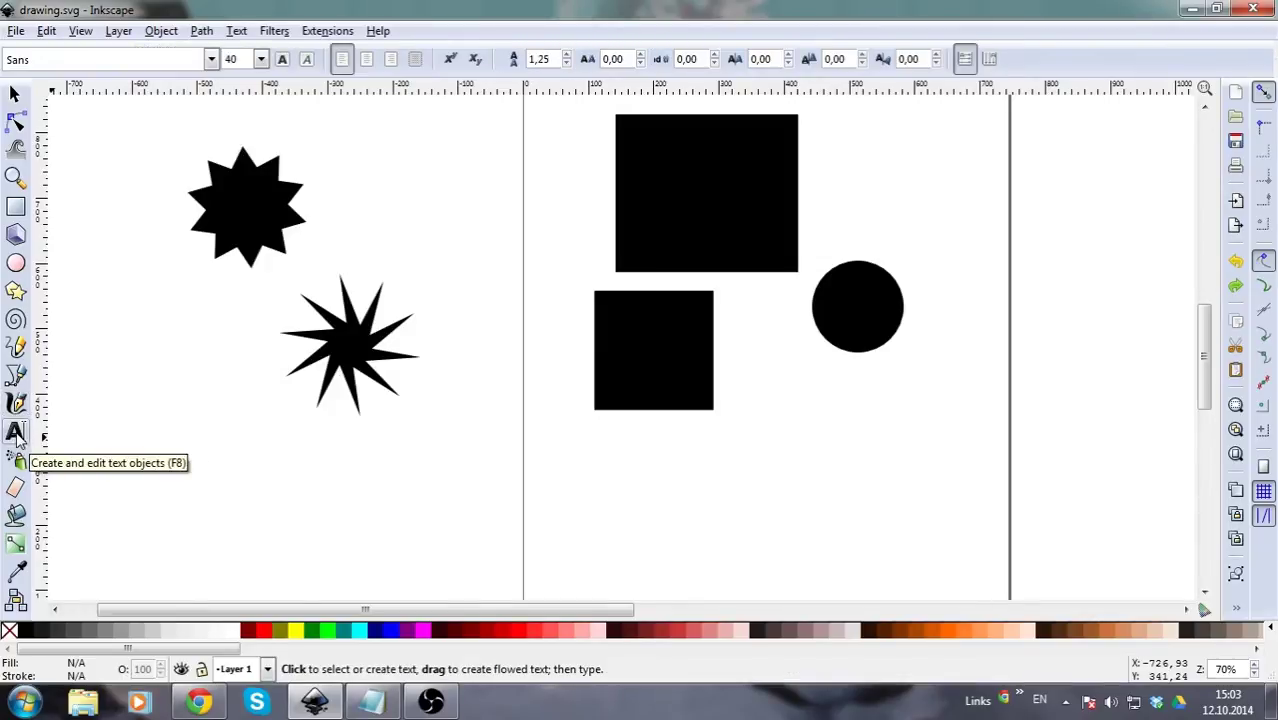
pyautogui.click(293, 452)
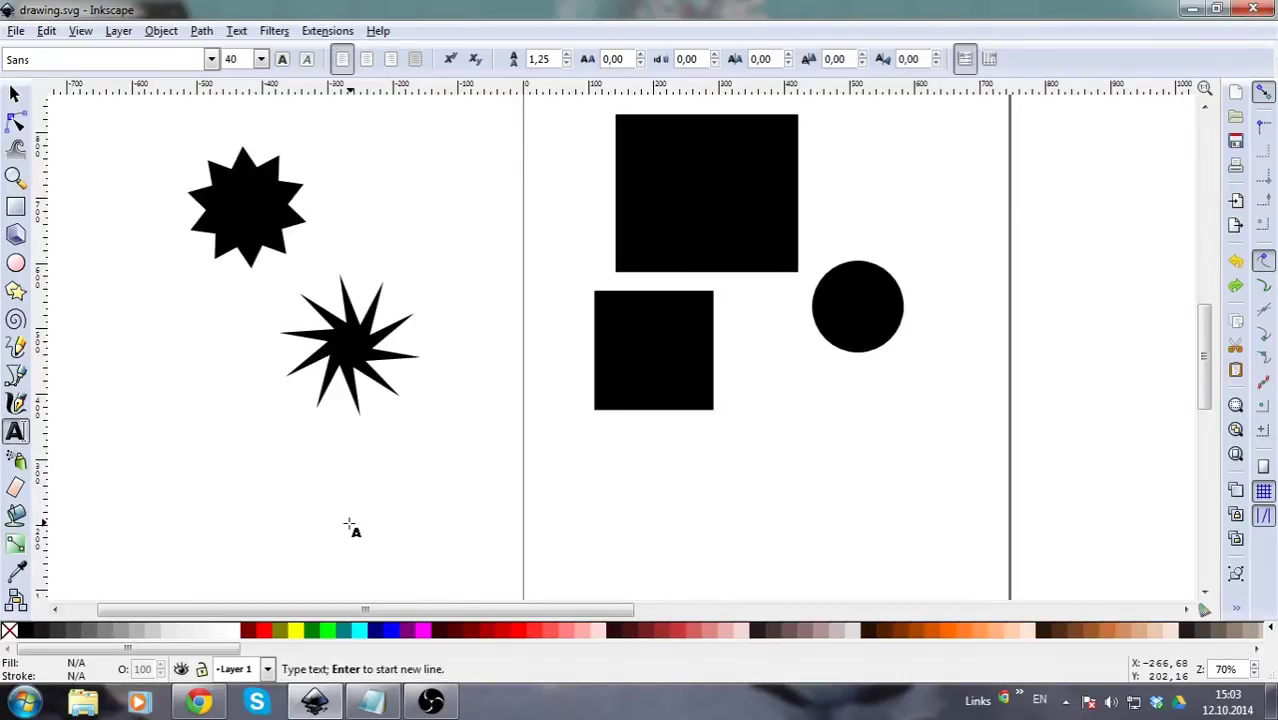
pyautogui.write('mA')
pyautogui.press('BackSpace')
pyautogui.press('BackSpace')
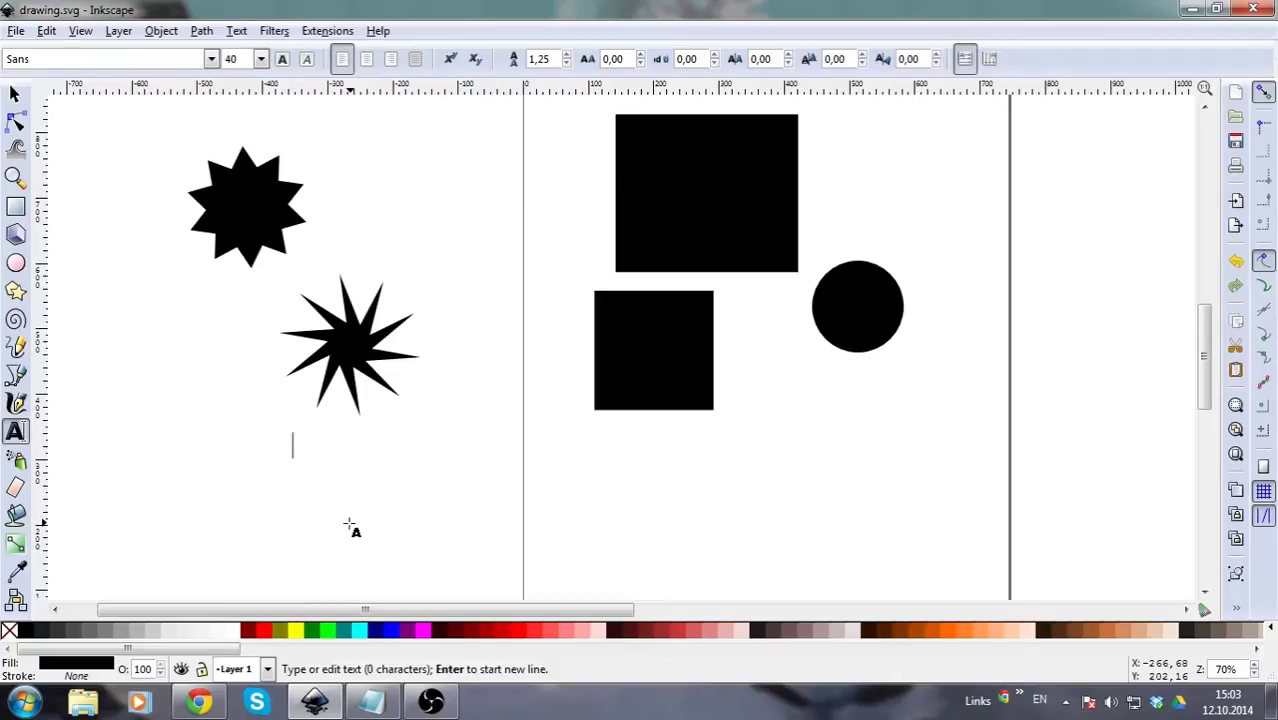
pyautogui.write('Maik')
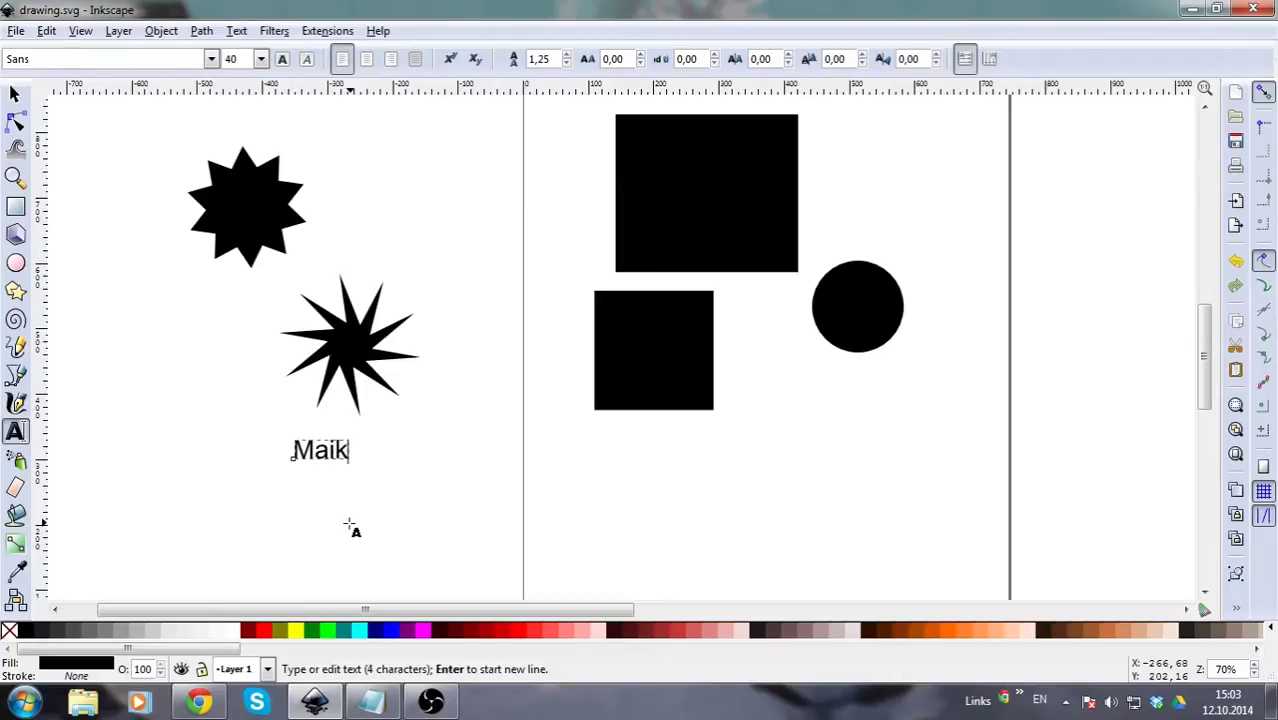
pyautogui.click(15, 93)
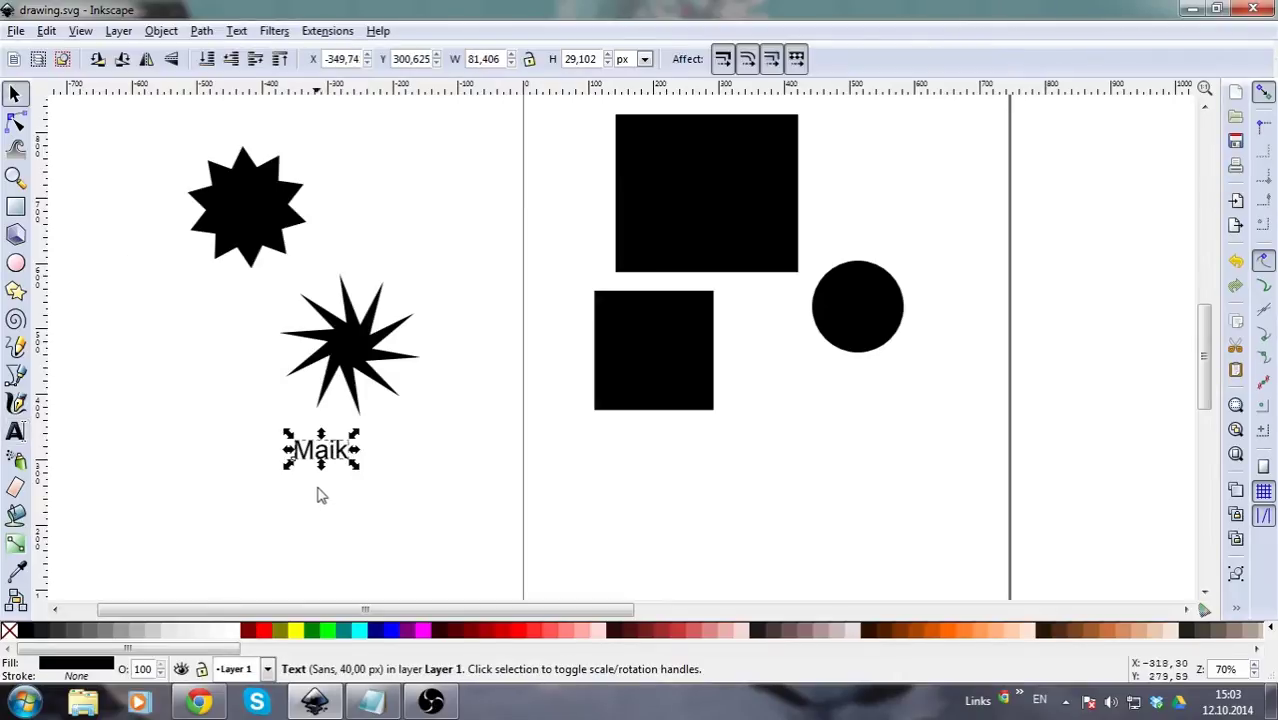
pyautogui.moveTo(318, 468); pyautogui.dragTo(316, 526)
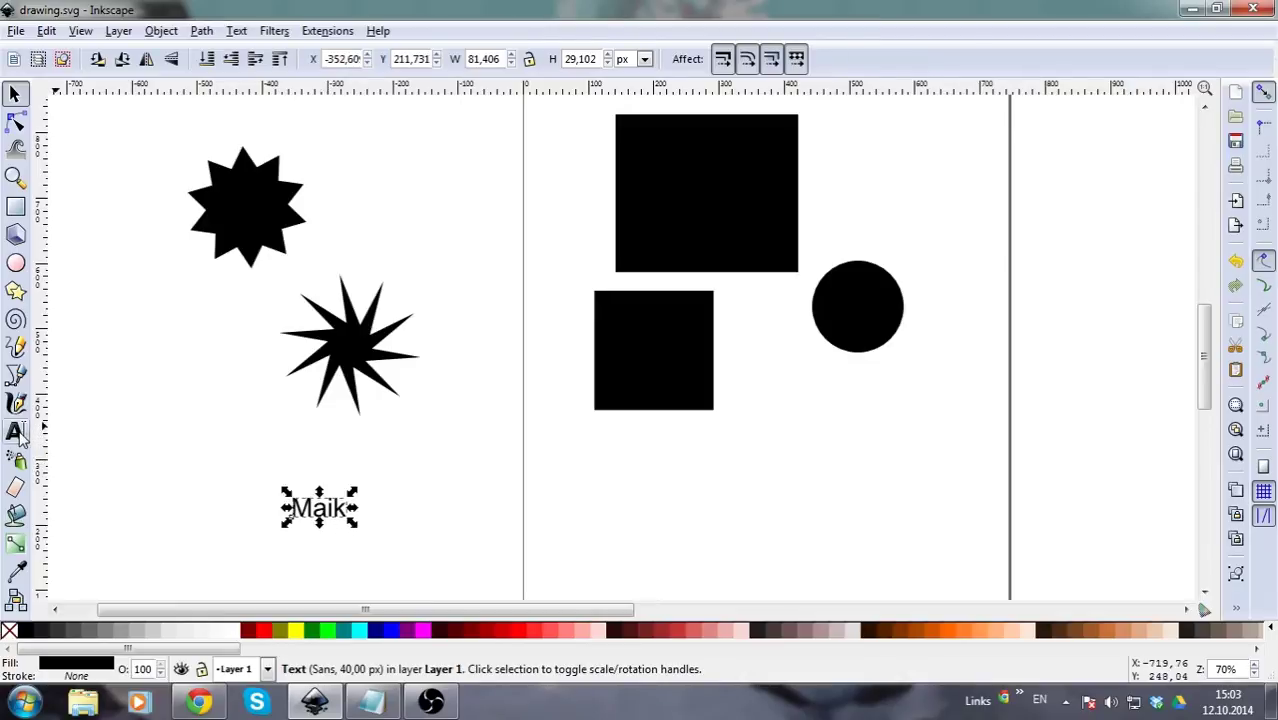
# - Return to the Text tool and check the font family list, keeping Sans
pyautogui.click(16, 432)
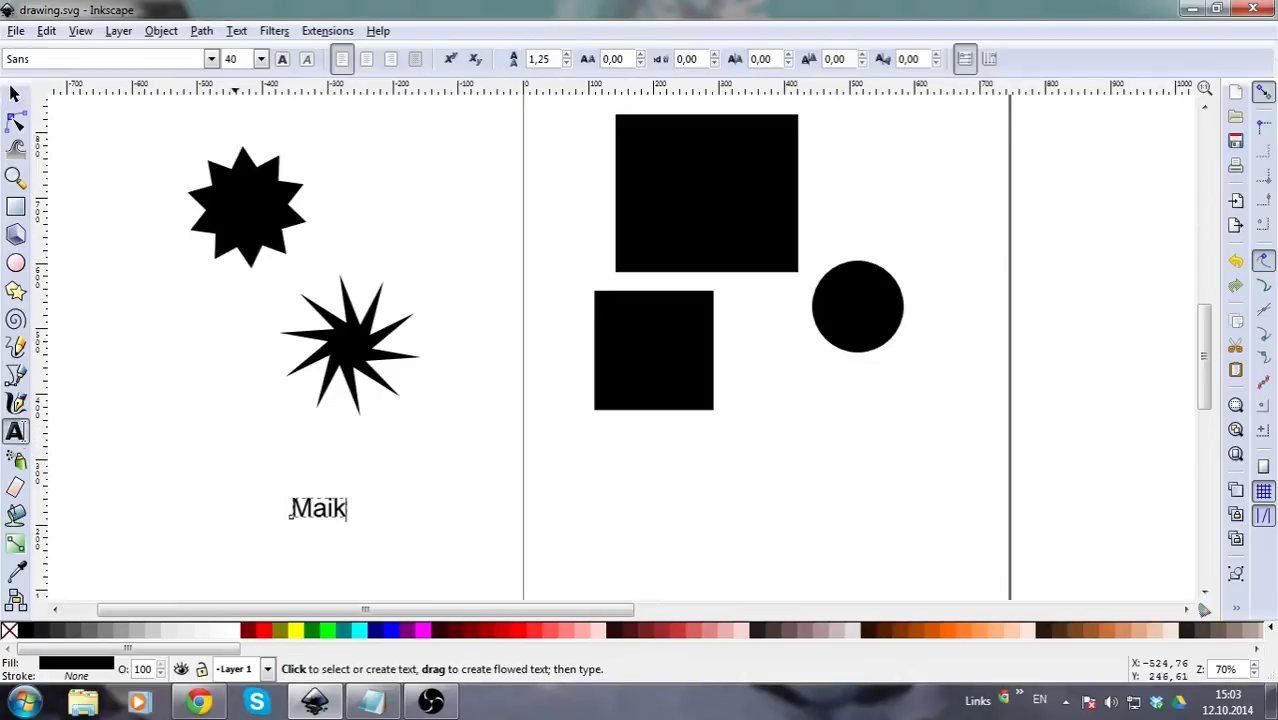
pyautogui.click(212, 60)
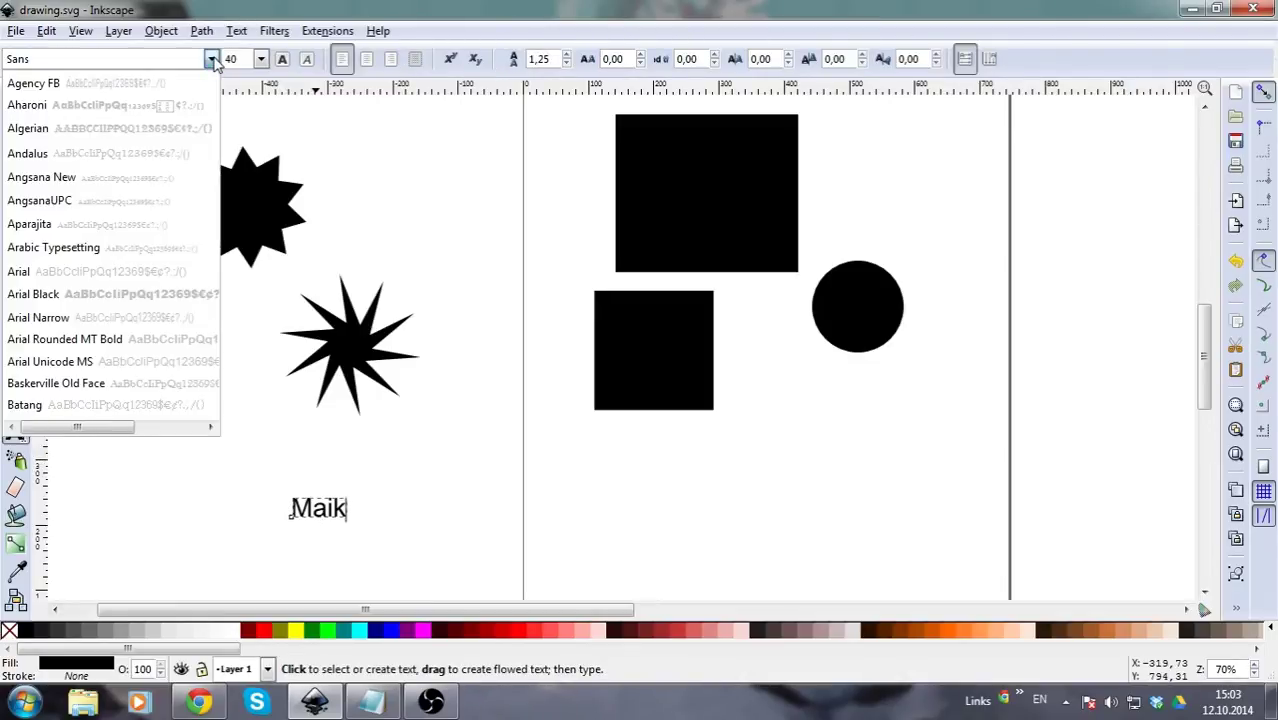
pyautogui.click(213, 61)
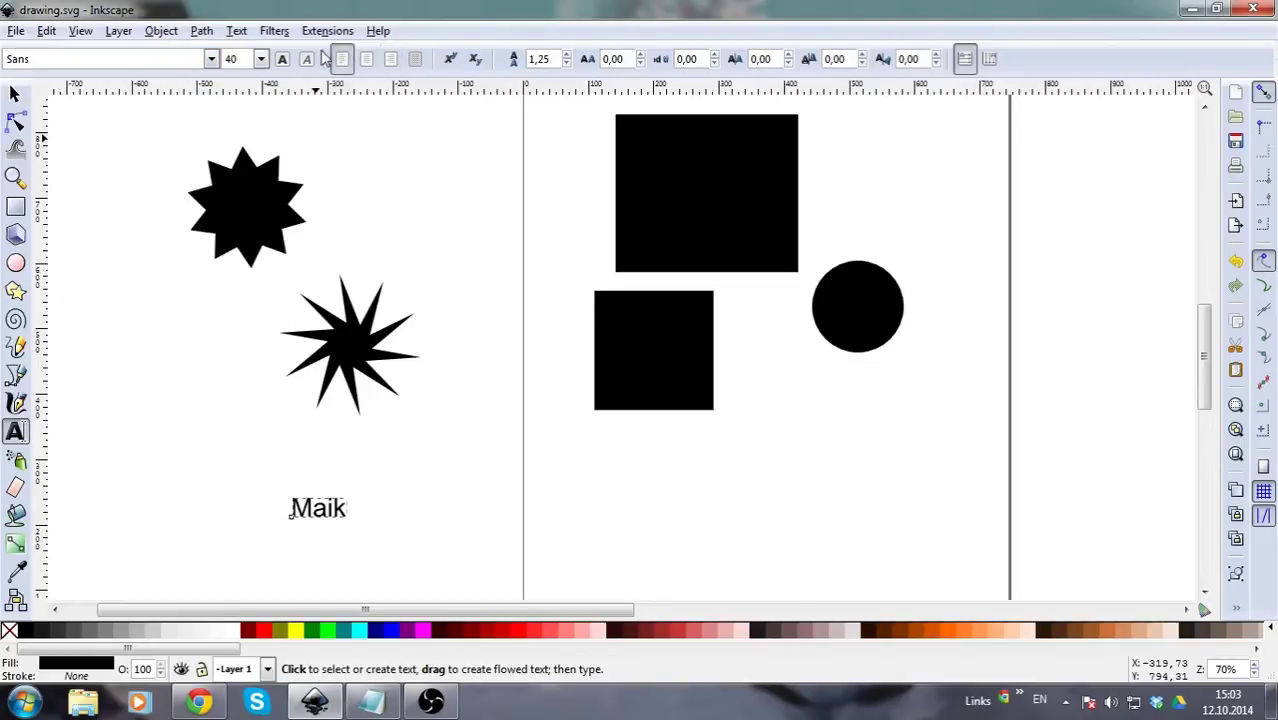
pyautogui.click(237, 31)
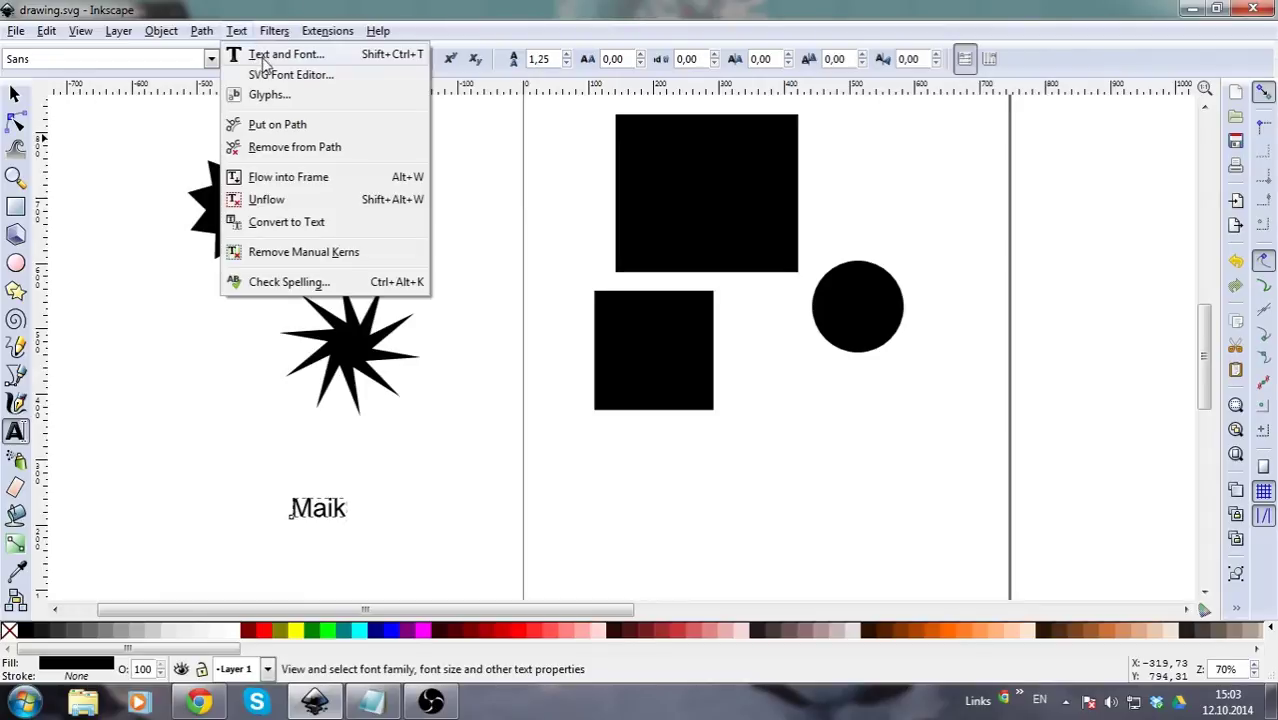
# - Preview Script MT Bold, Oblique and Bold in Text and Font, then close without applying
pyautogui.click(266, 58)
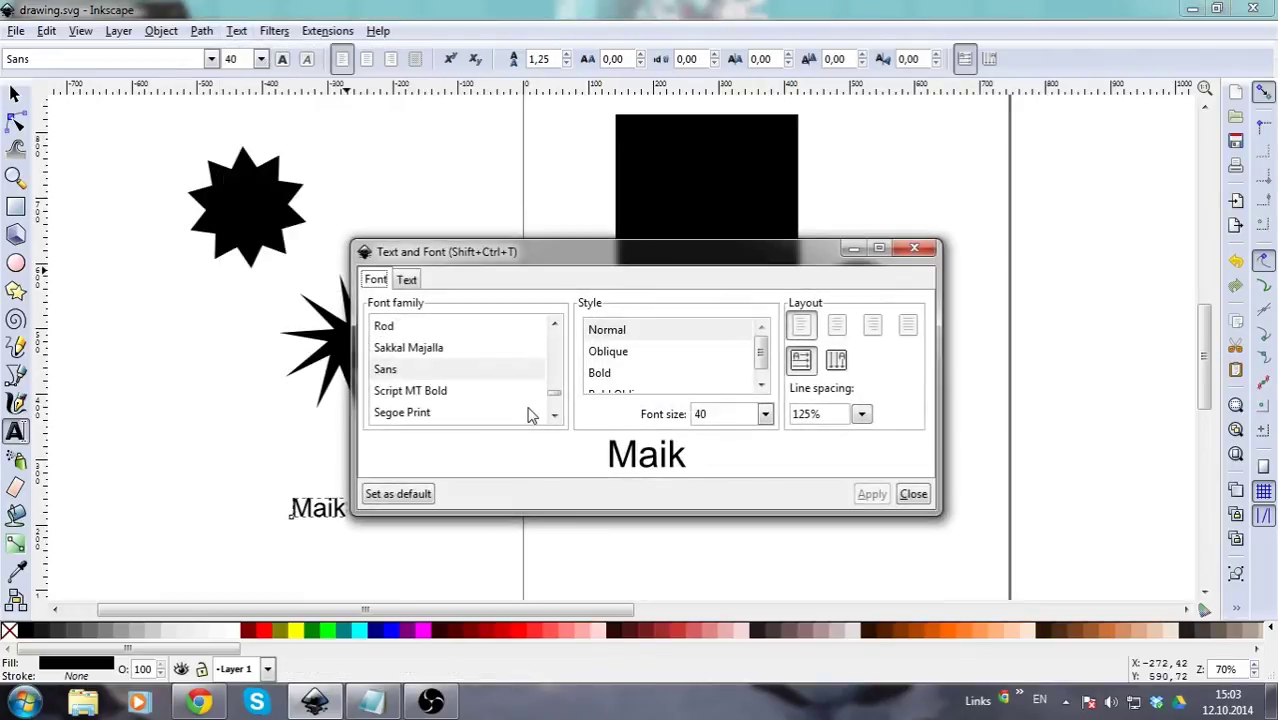
pyautogui.click(466, 392)
pyautogui.click(432, 371)
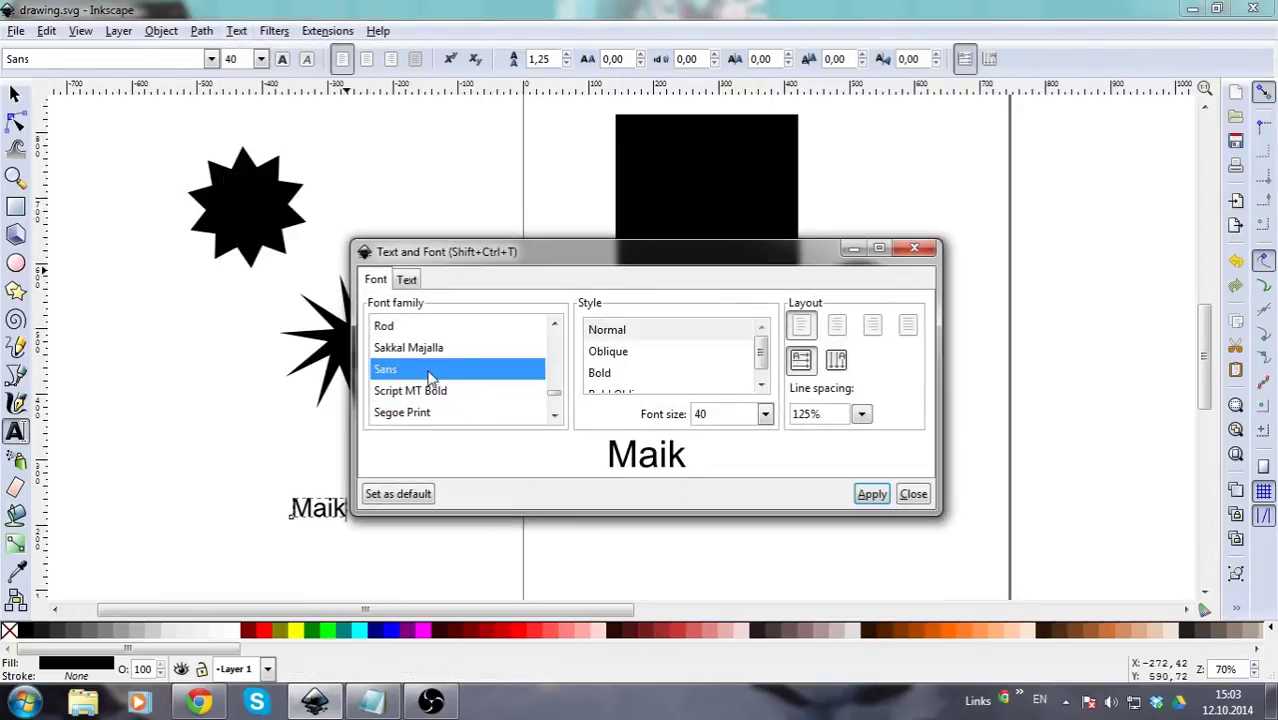
pyautogui.press('Up')
pyautogui.press('Down')
pyautogui.click(617, 356)
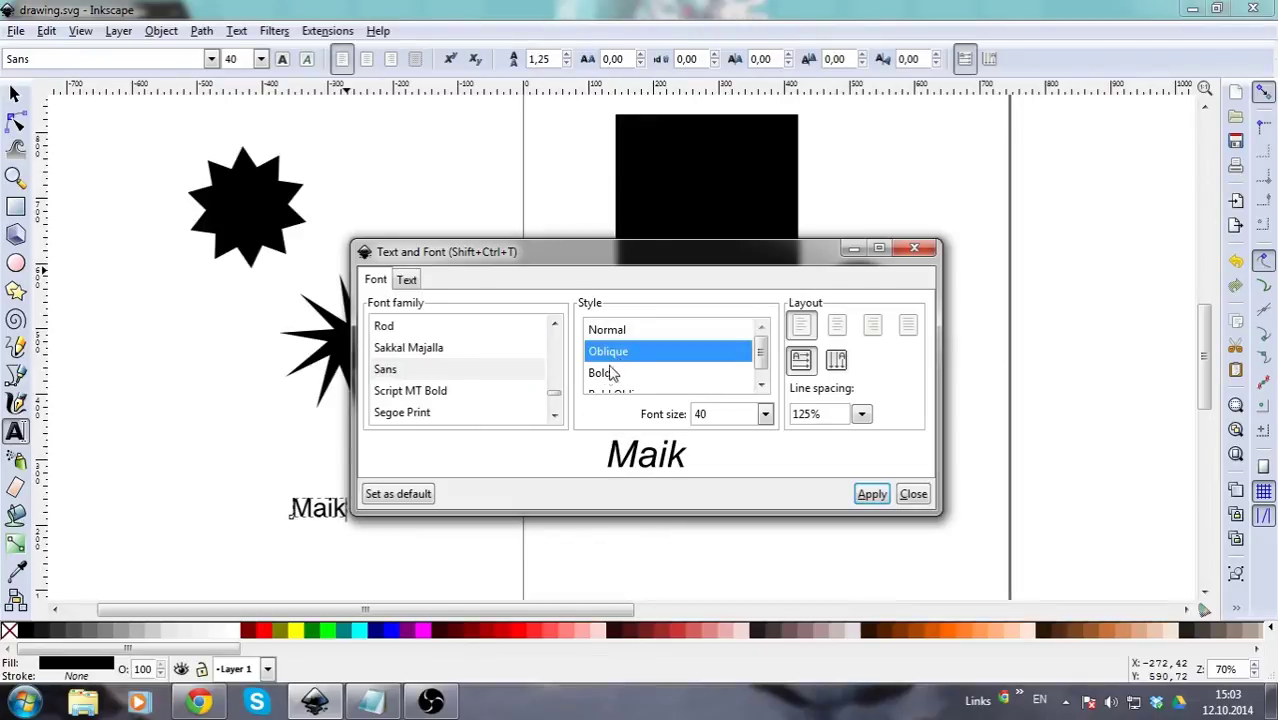
pyautogui.click(604, 370)
pyautogui.click(408, 281)
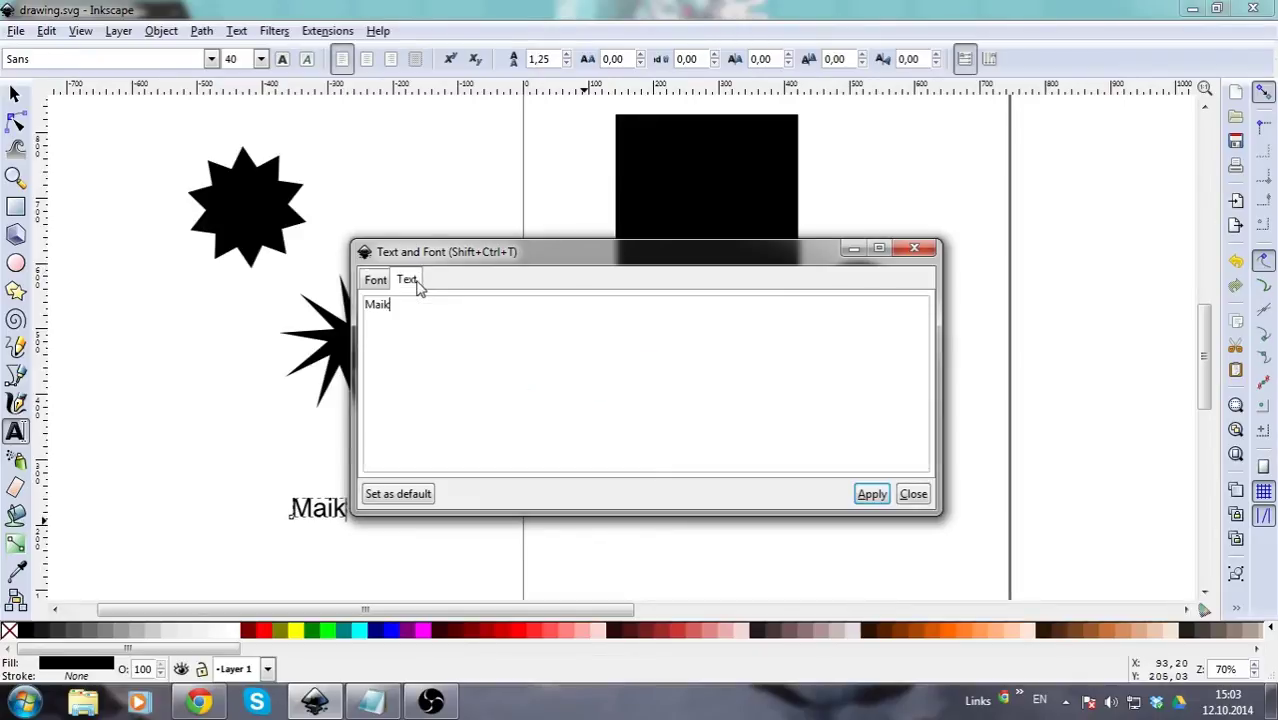
pyautogui.click(376, 280)
pyautogui.click(913, 248)
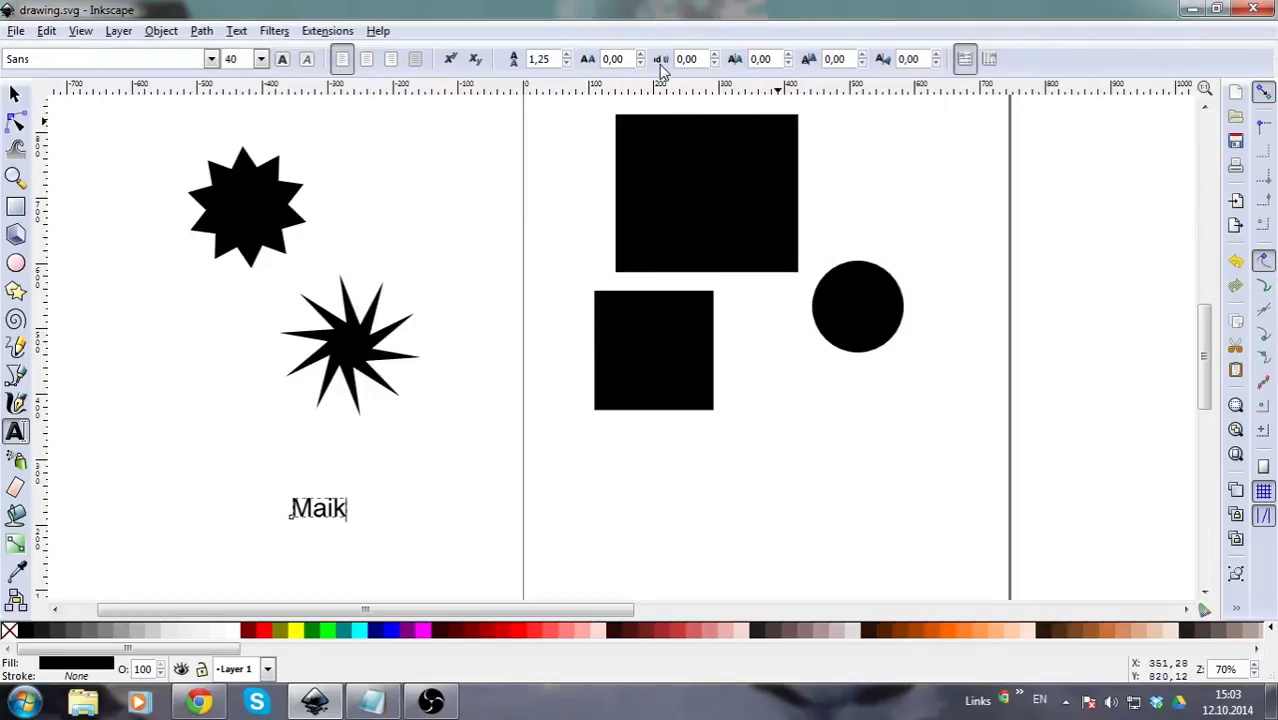
# - Select all letters of the name and raise letter spacing to 25.39 px
pyautogui.click(313, 510)
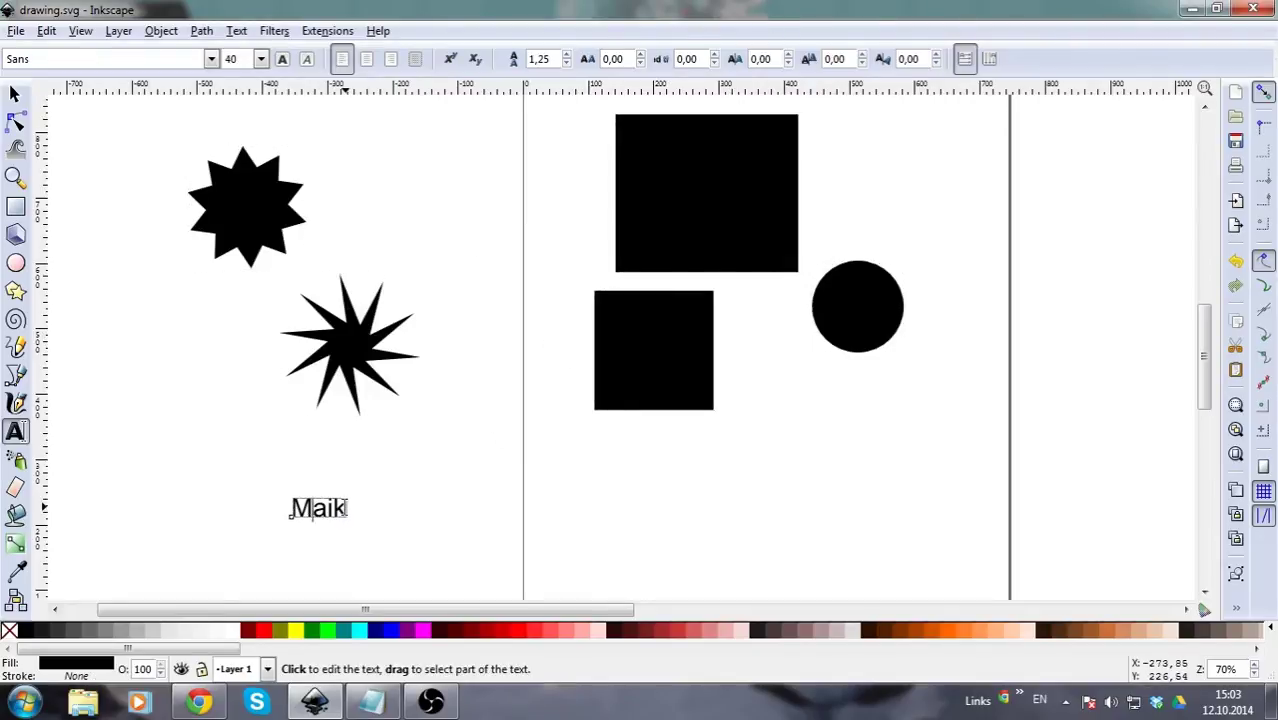
pyautogui.moveTo(347, 508); pyautogui.dragTo(271, 505)
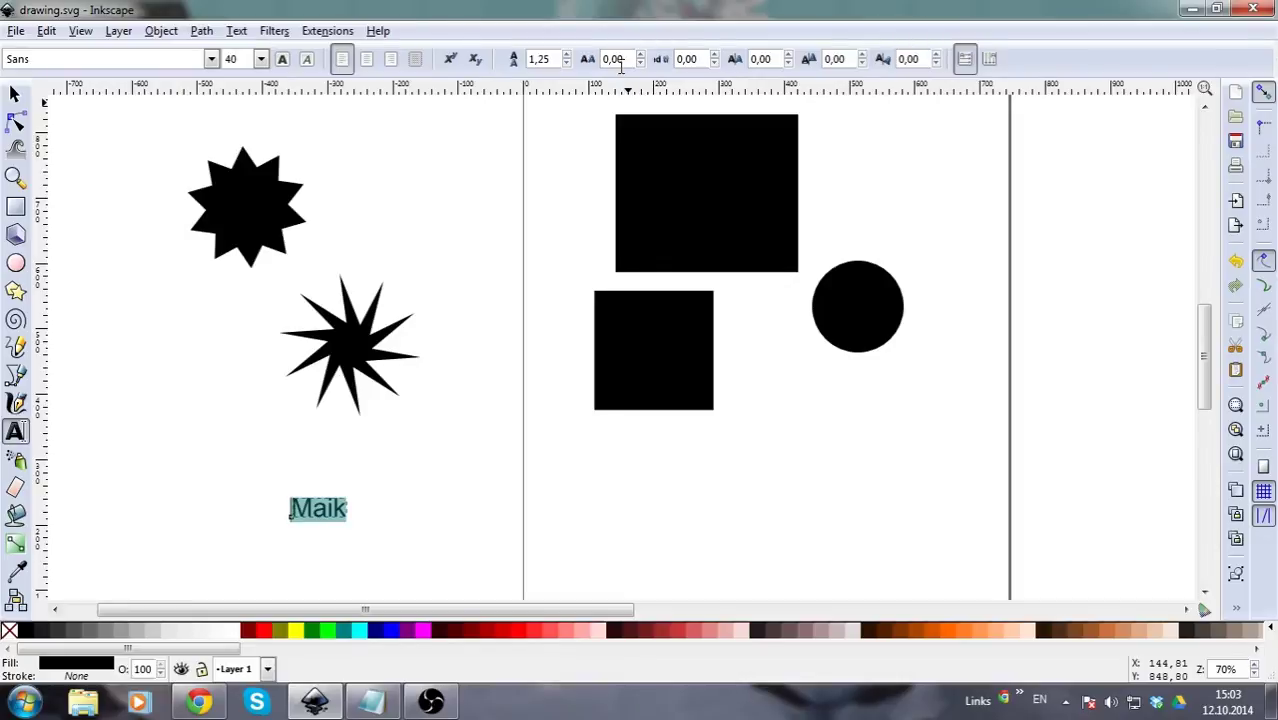
pyautogui.click(641, 54)
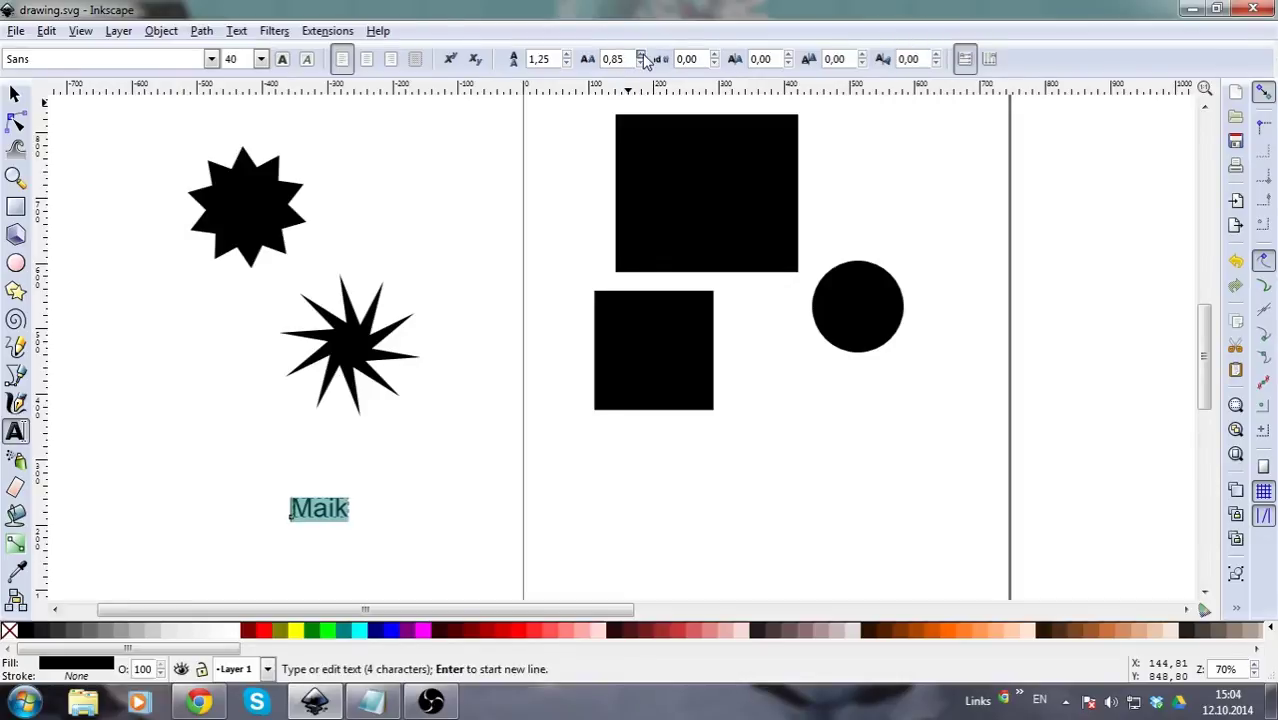
pyautogui.moveTo(641, 54); pyautogui.dragTo(642, 55)
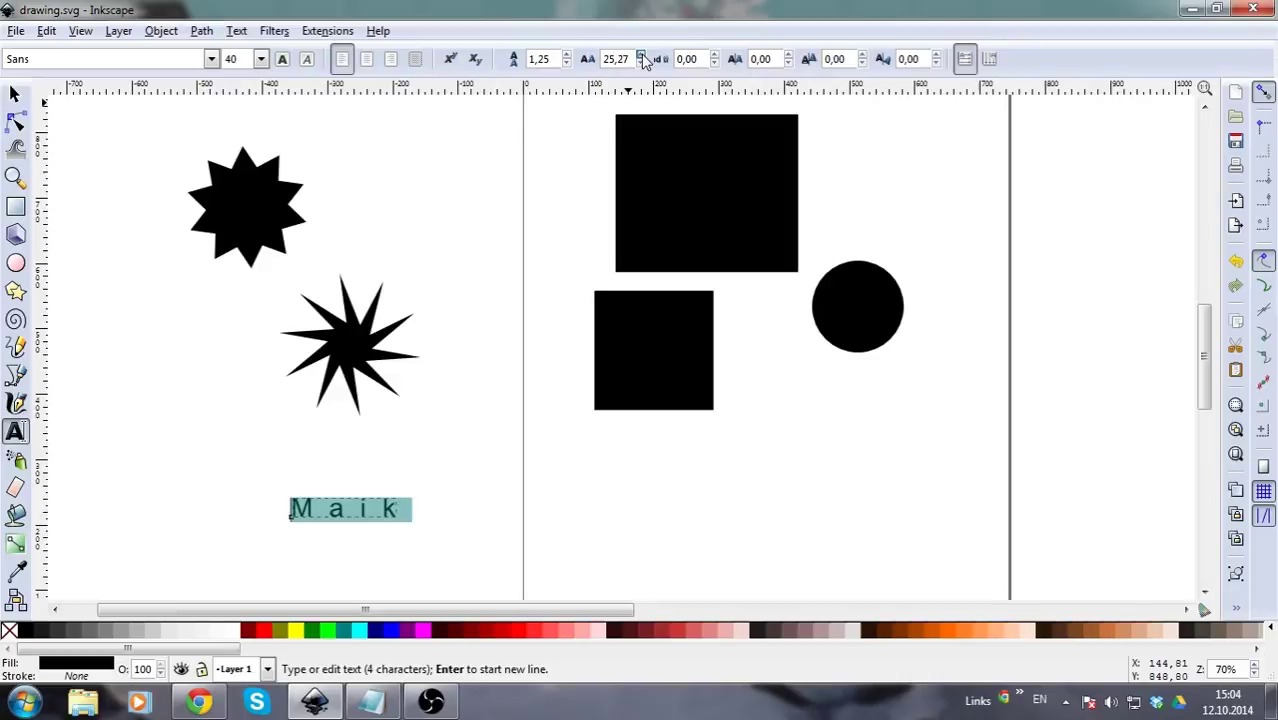
# - Scale the spaced-out name text up to about 120.83 px, then delete it
pyautogui.click(421, 512)
pyautogui.scroll(2, 350, 540)
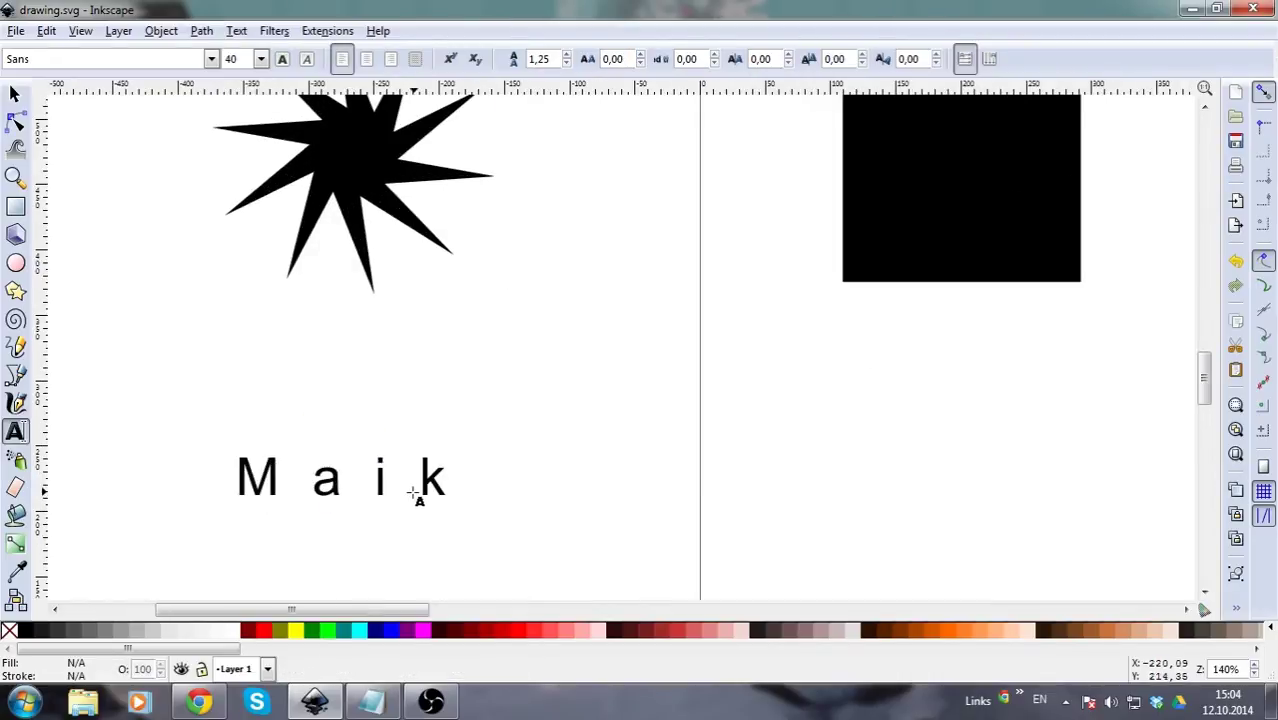
pyautogui.scroll(-3, 416, 494)
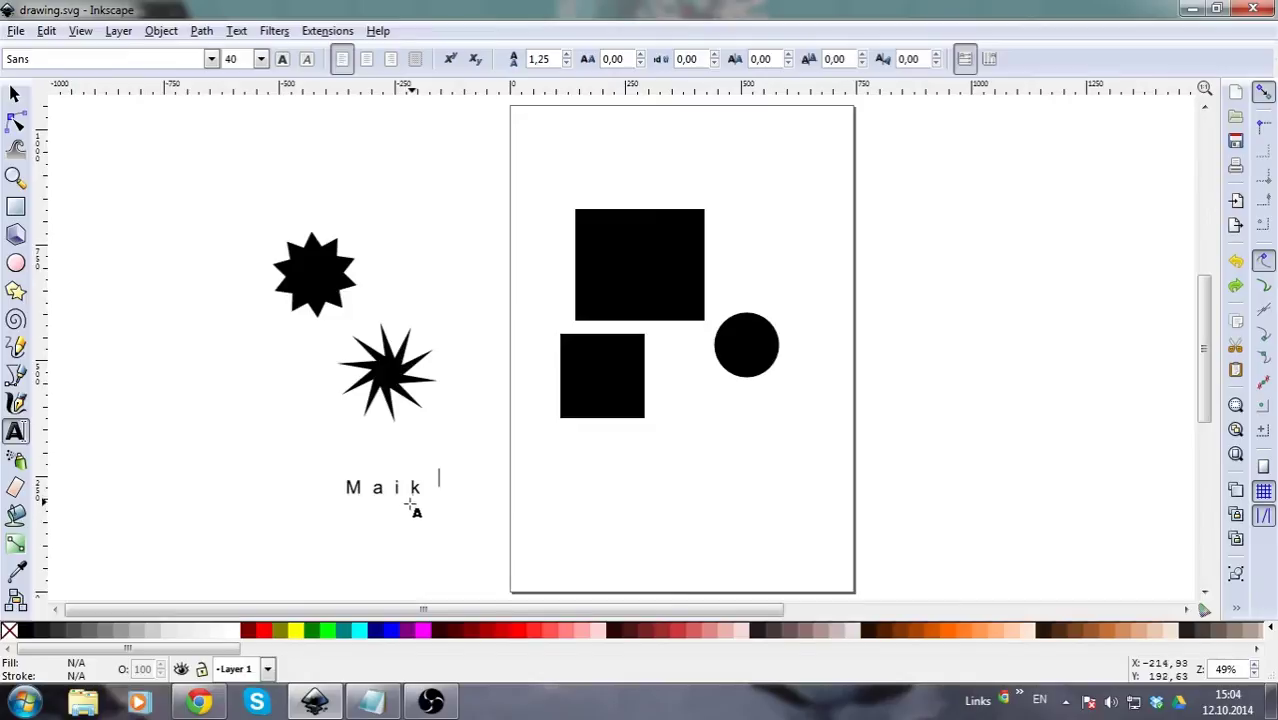
pyautogui.click(416, 508)
pyautogui.click(12, 93)
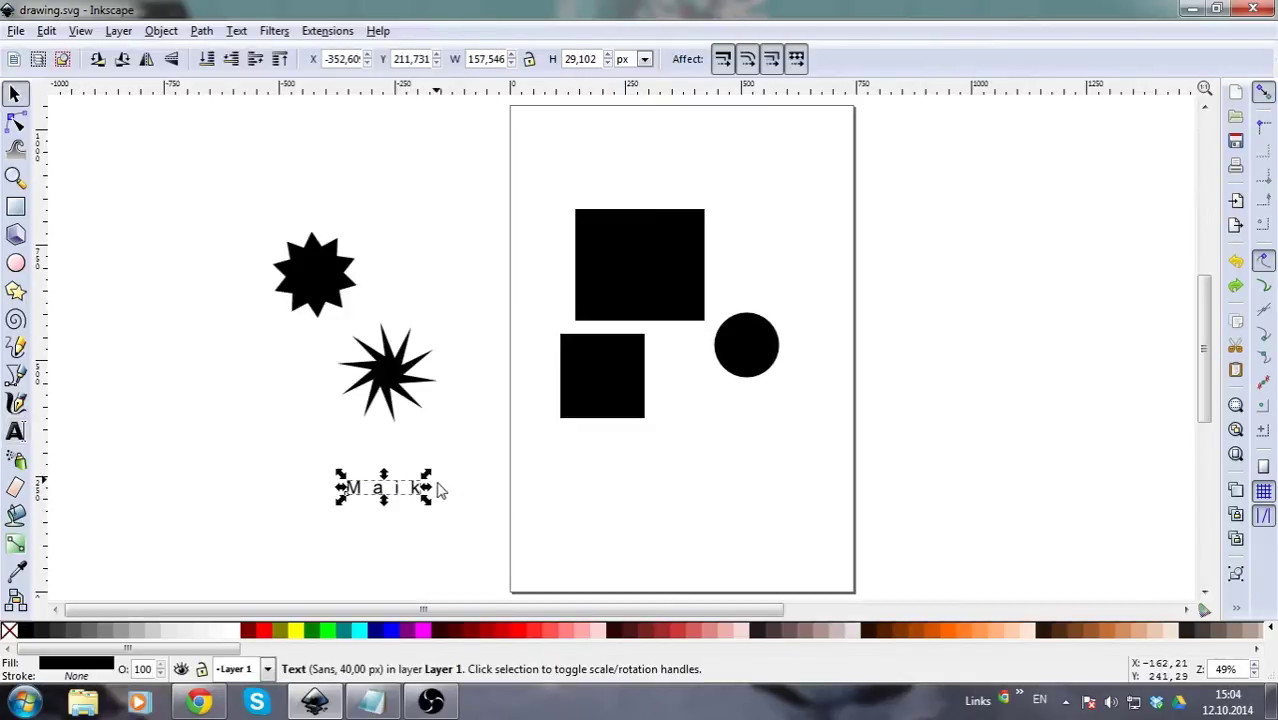
pyautogui.moveTo(440, 490); pyautogui.dragTo(497, 470)
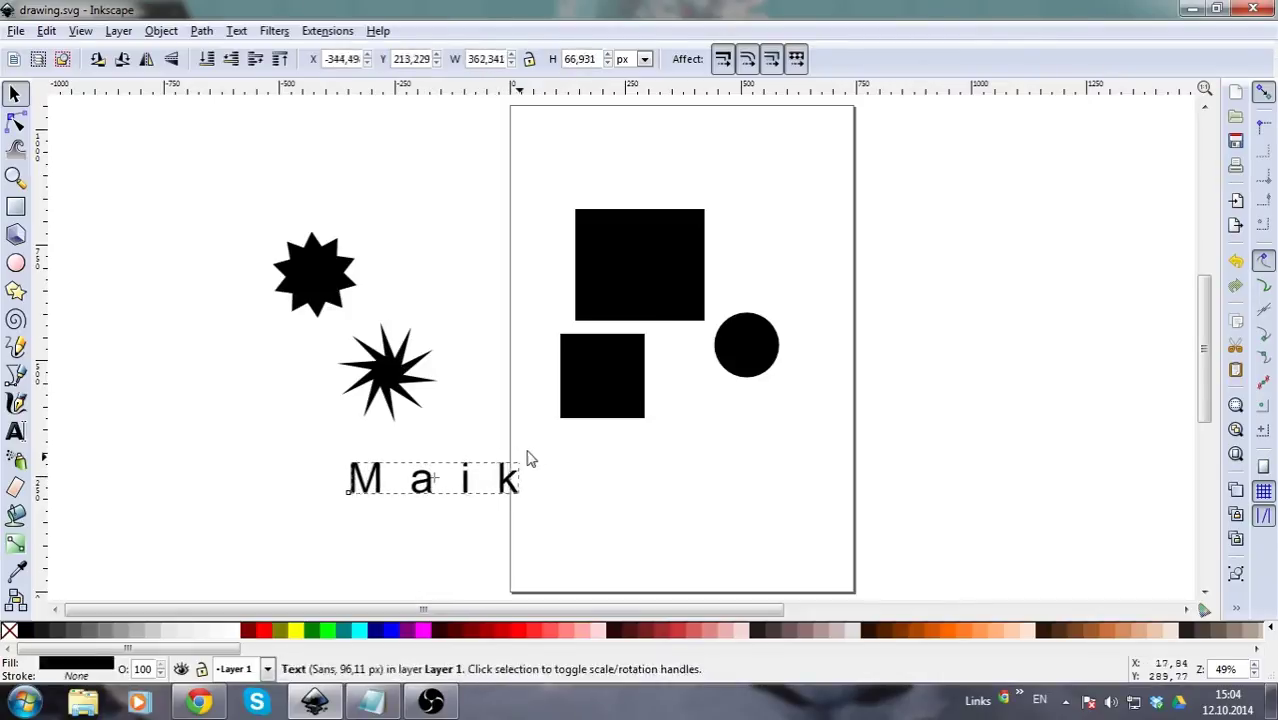
pyautogui.moveTo(531, 457); pyautogui.dragTo(576, 447)
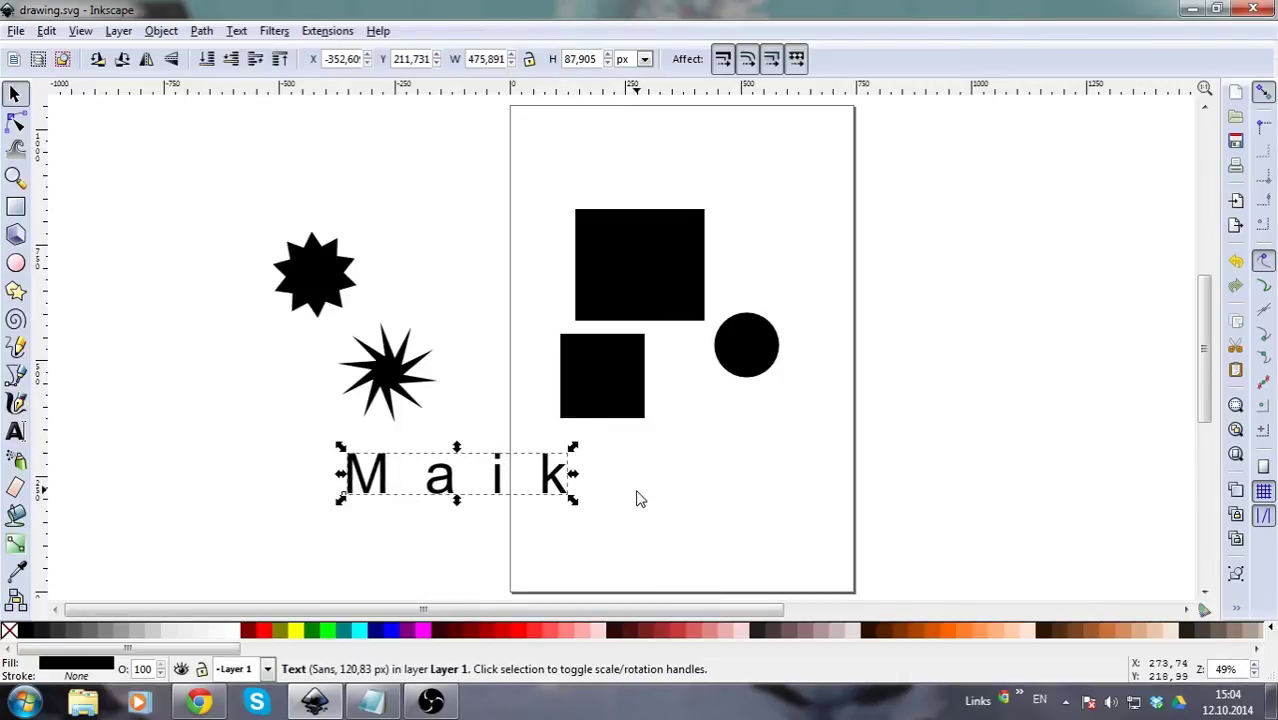
pyautogui.press('Delete')
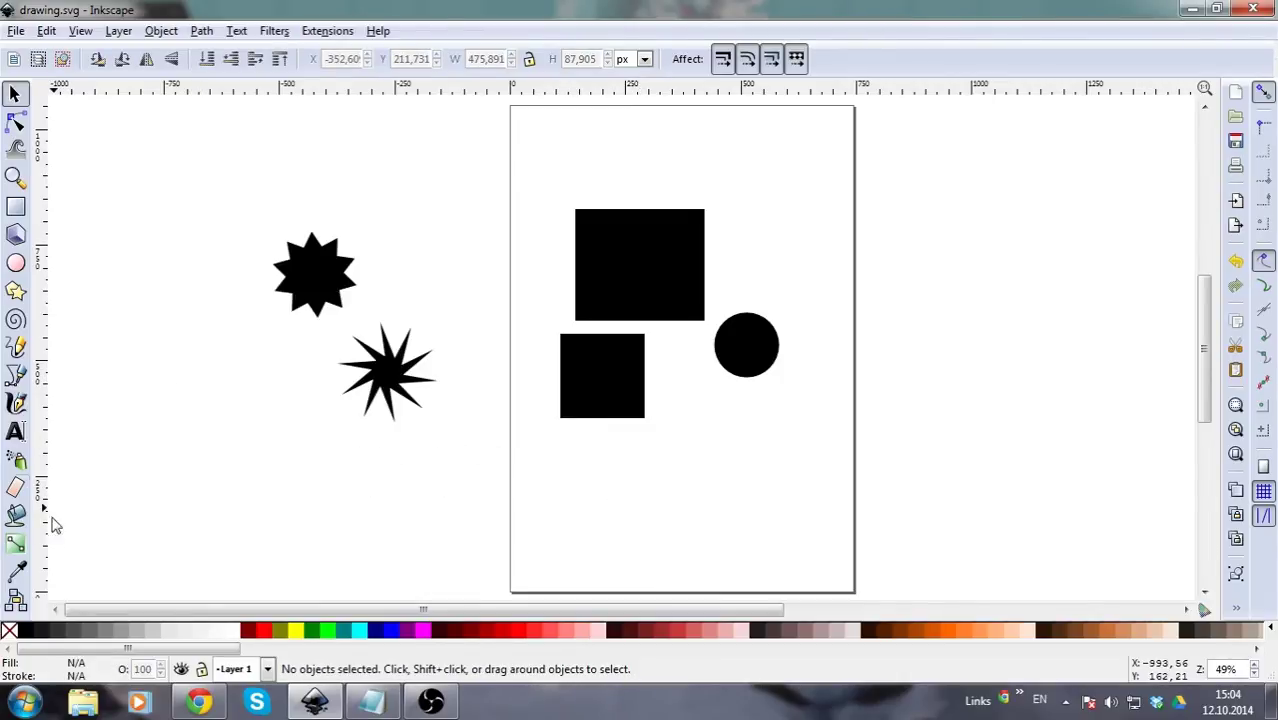
# - Choose the Spray tool and switch its mode from copies to clones
pyautogui.click(16, 459)
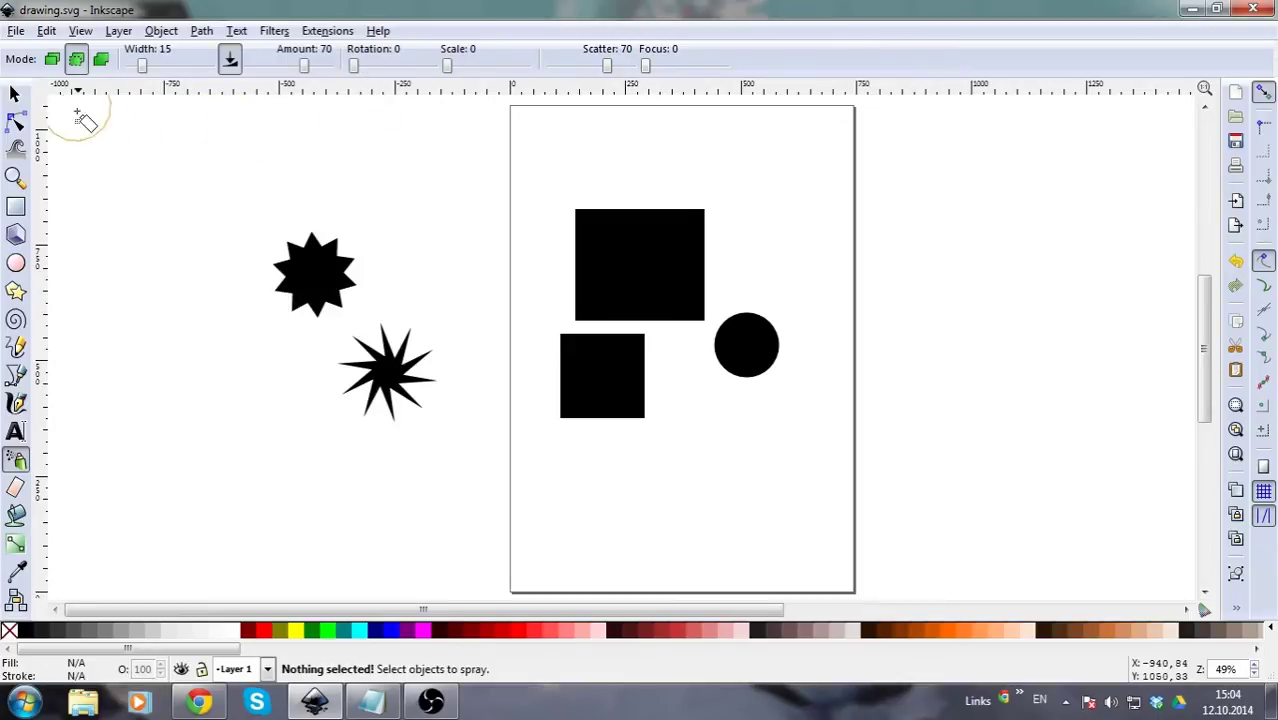
pyautogui.click(52, 58)
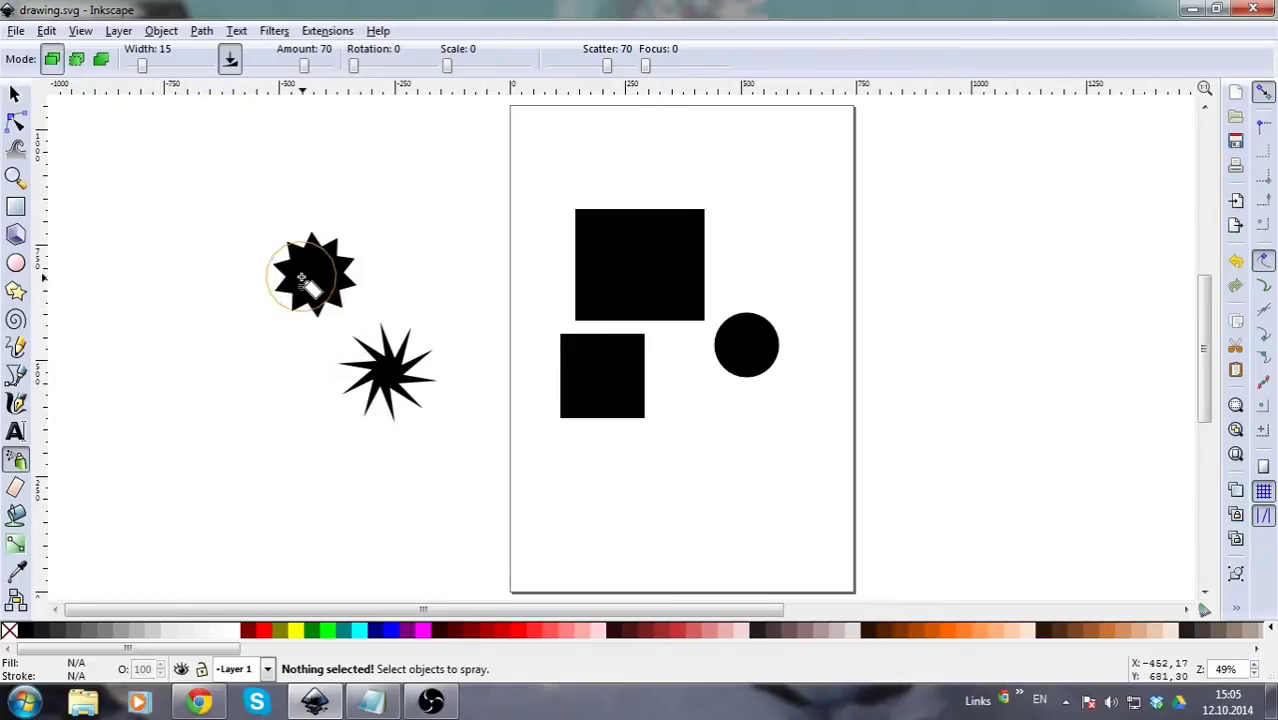
pyautogui.click(76, 58)
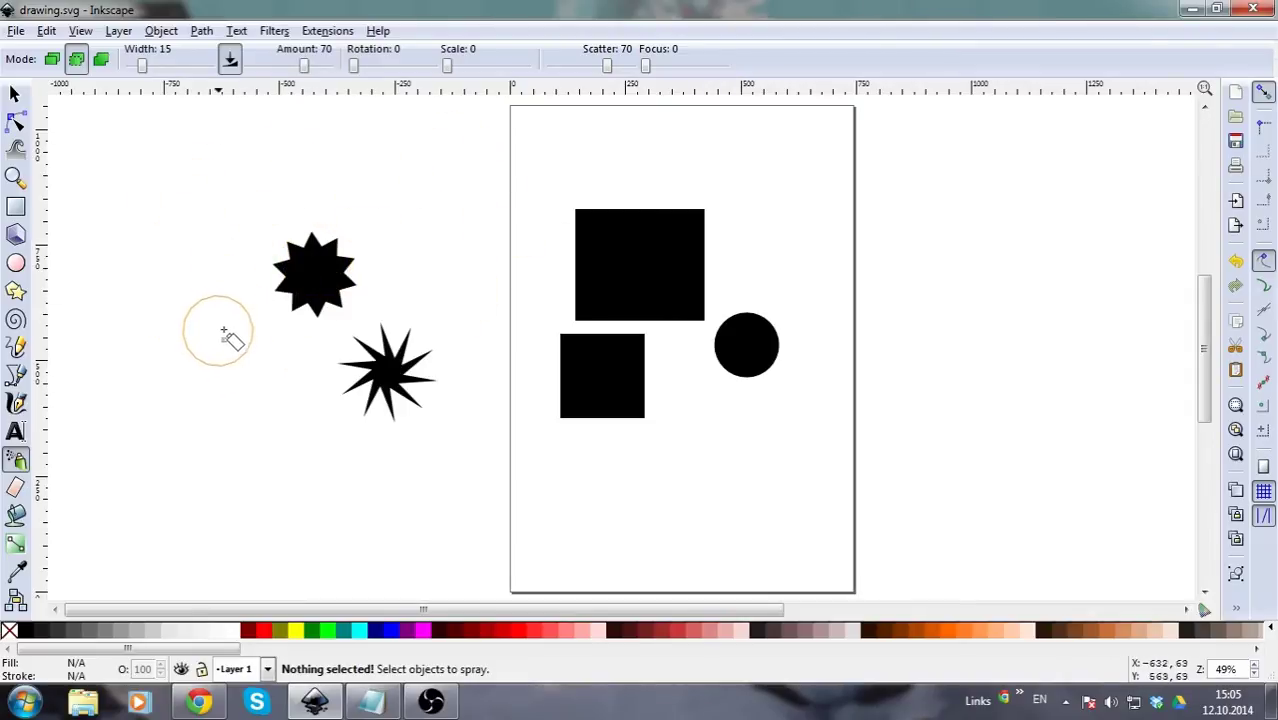
# - Erase both stars, the large square and the circle, keeping the small square
pyautogui.click(16, 490)
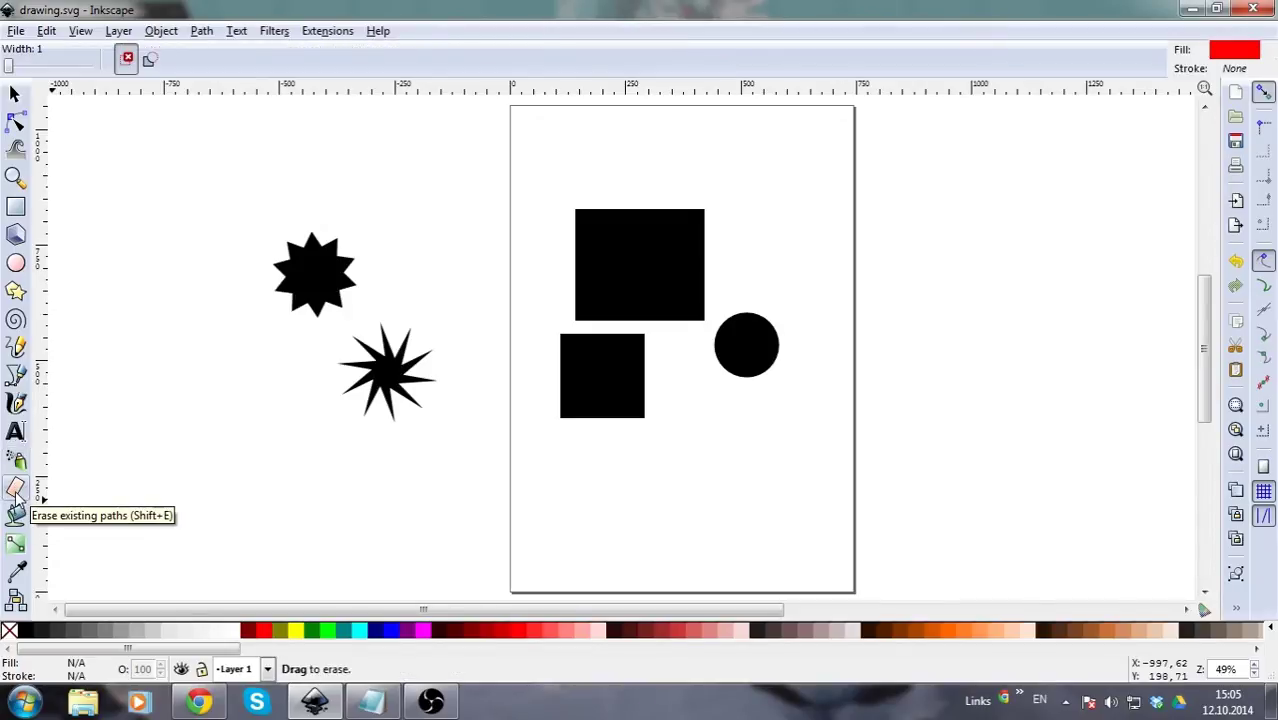
pyautogui.moveTo(357, 277)
pyautogui.mouseDown()
pyautogui.moveTo(340, 294)
pyautogui.moveTo(370, 342)
pyautogui.moveTo(442, 397)
pyautogui.mouseUp()
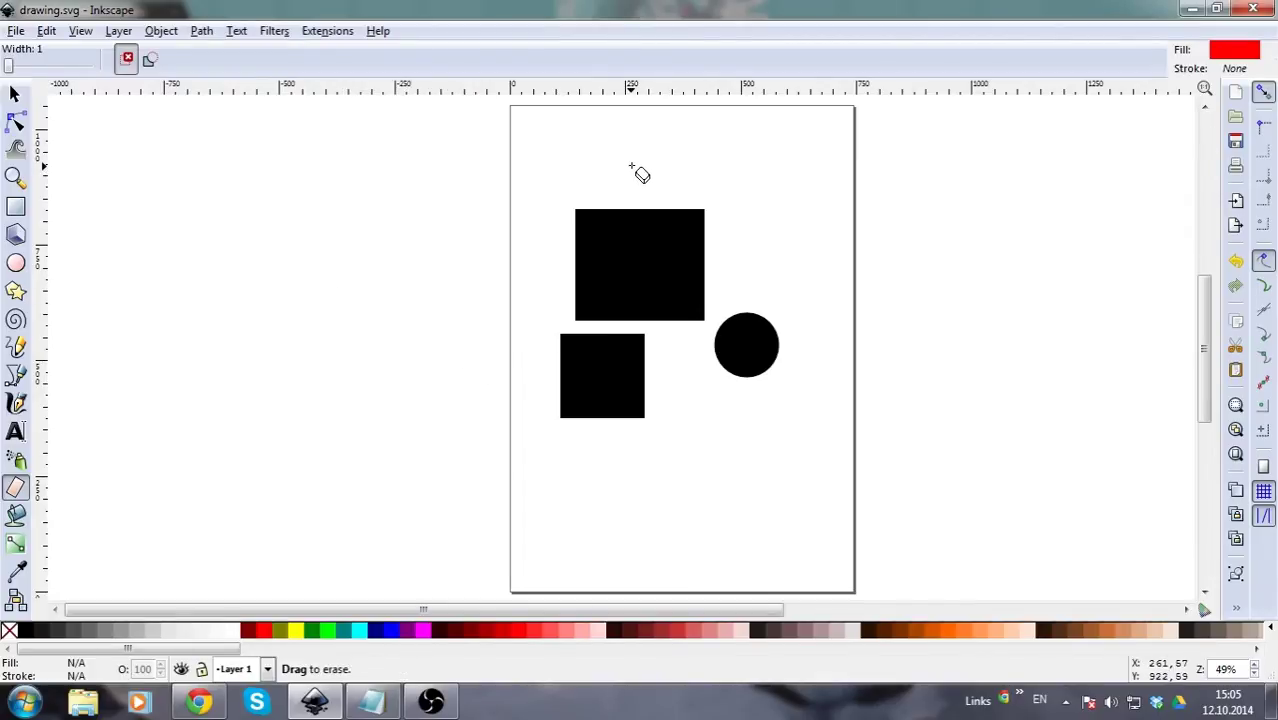
pyautogui.moveTo(628, 167); pyautogui.dragTo(545, 345)
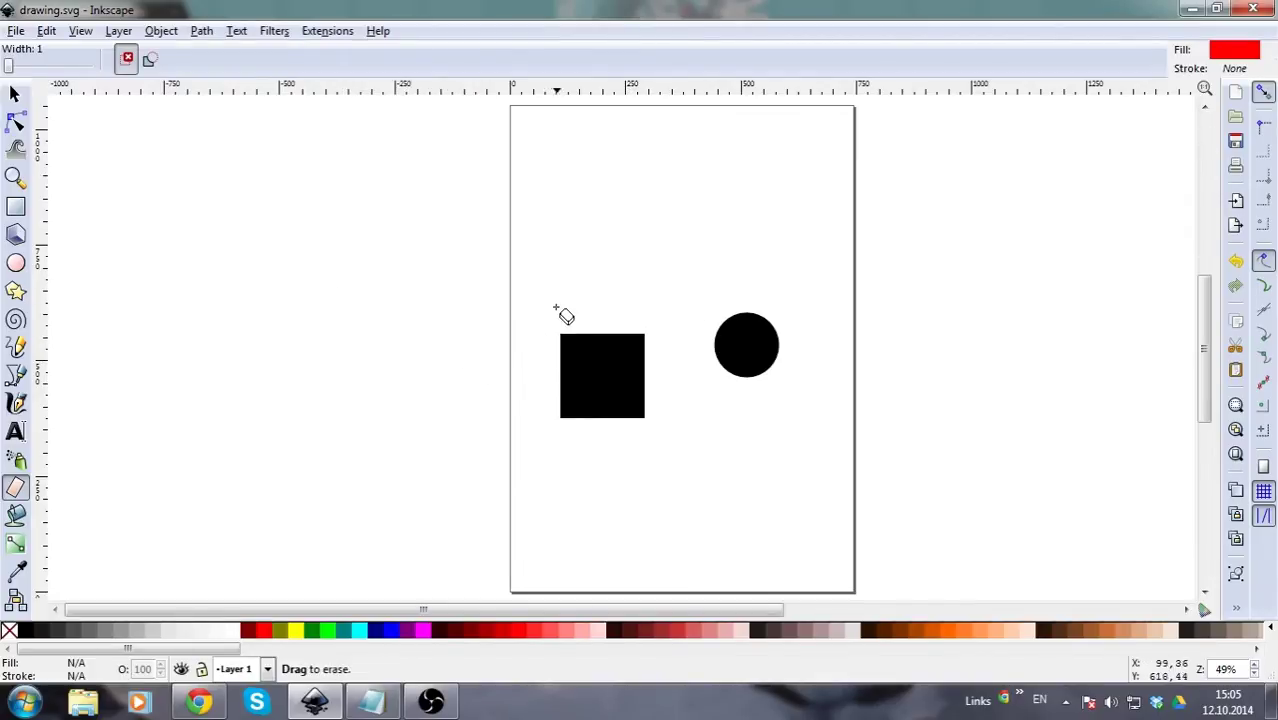
pyautogui.moveTo(716, 291); pyautogui.dragTo(812, 416)
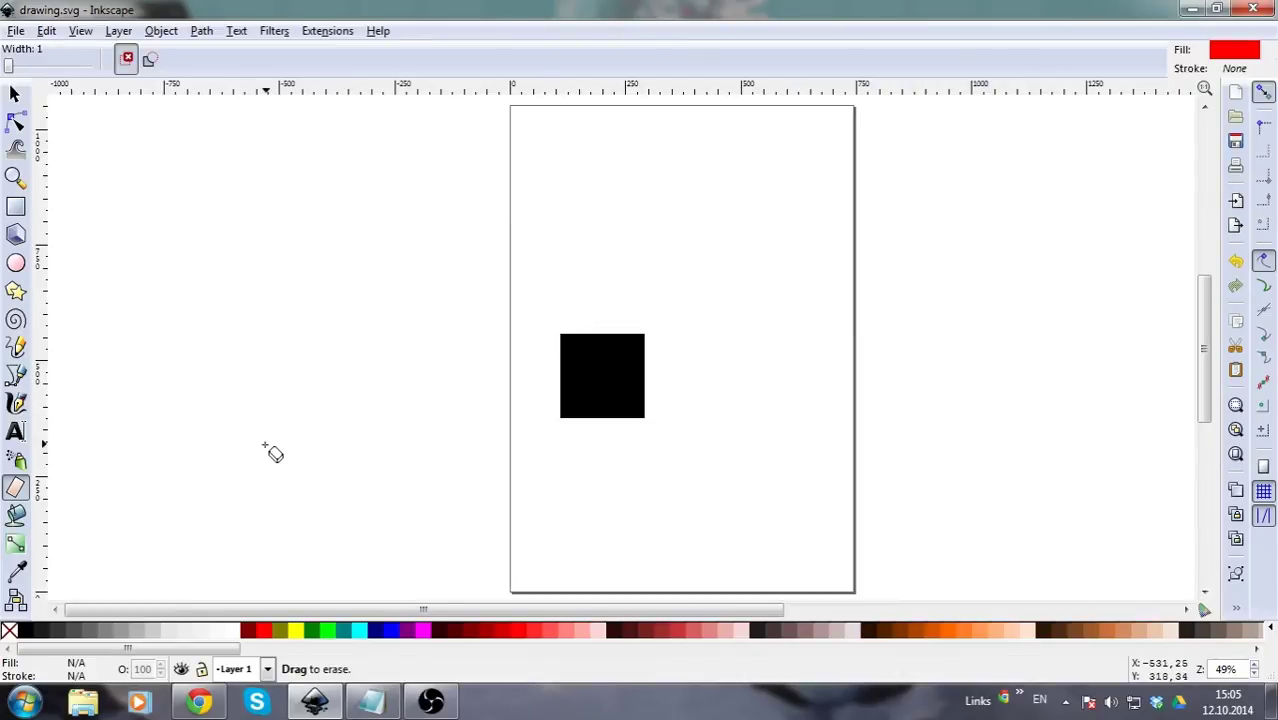
pyautogui.click(15, 120)
pyautogui.keyDown('ctrl'); pyautogui.scroll(3, 619, 371); pyautogui.keyUp('ctrl')
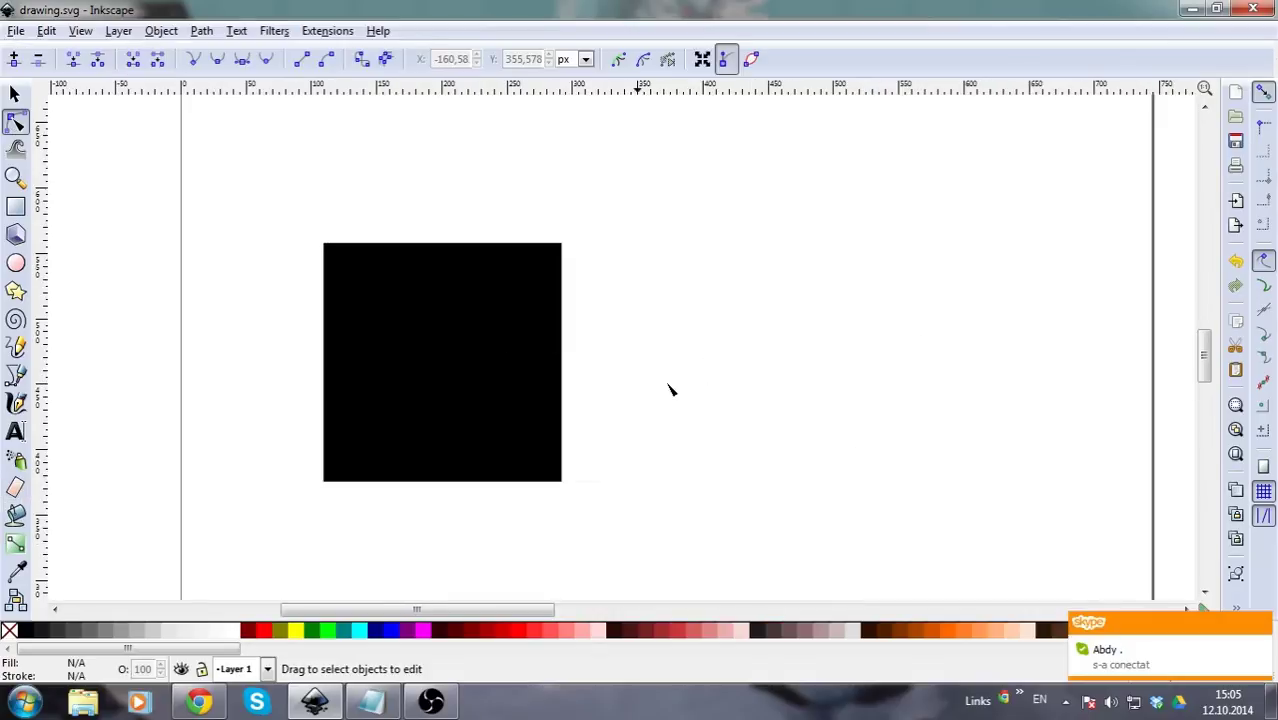
pyautogui.click(548, 362)
pyautogui.moveTo(284, 210); pyautogui.dragTo(566, 520)
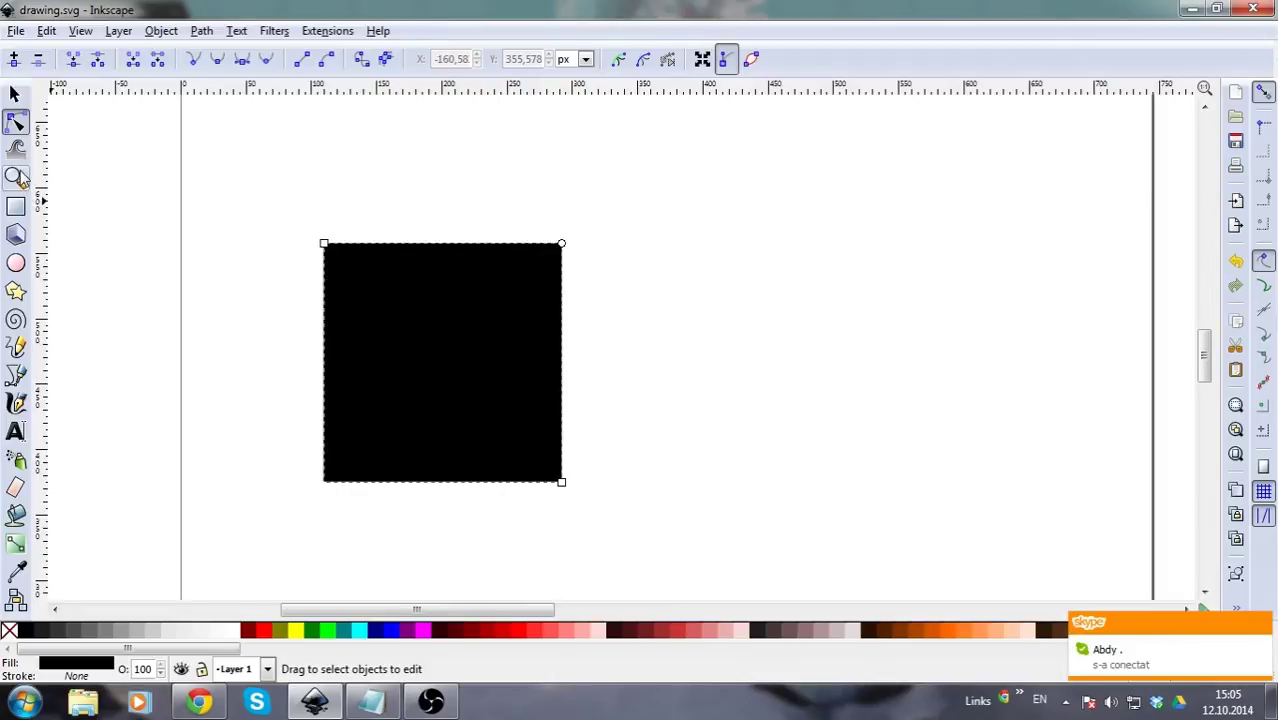
pyautogui.click(16, 346)
pyautogui.click(16, 374)
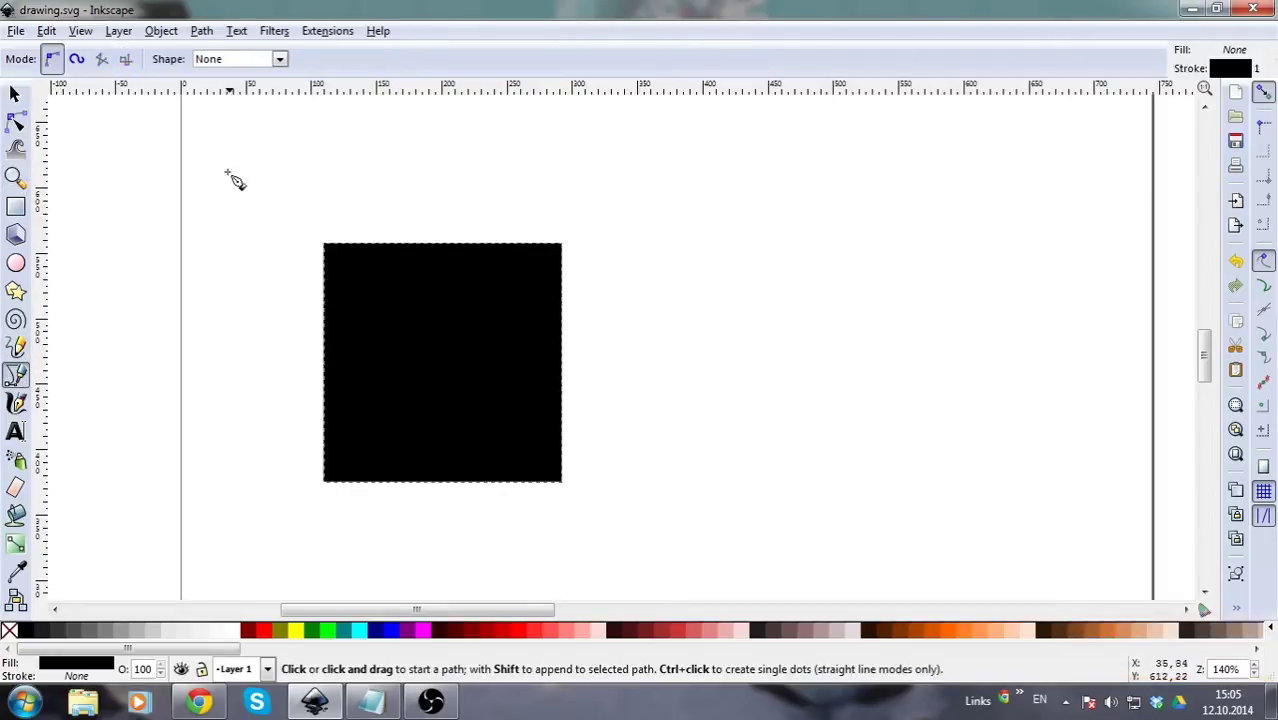
pyautogui.moveTo(228, 168); pyautogui.dragTo(387, 166)
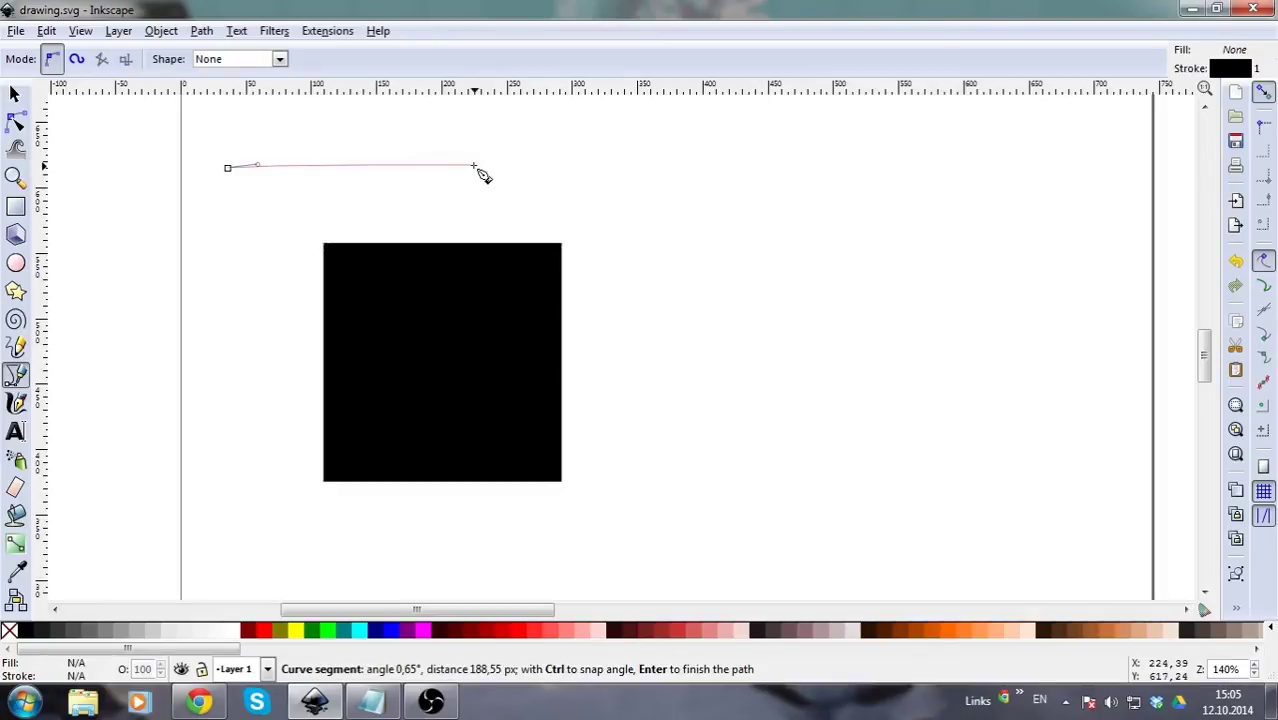
pyautogui.click(608, 169)
pyautogui.doubleClick(772, 169)
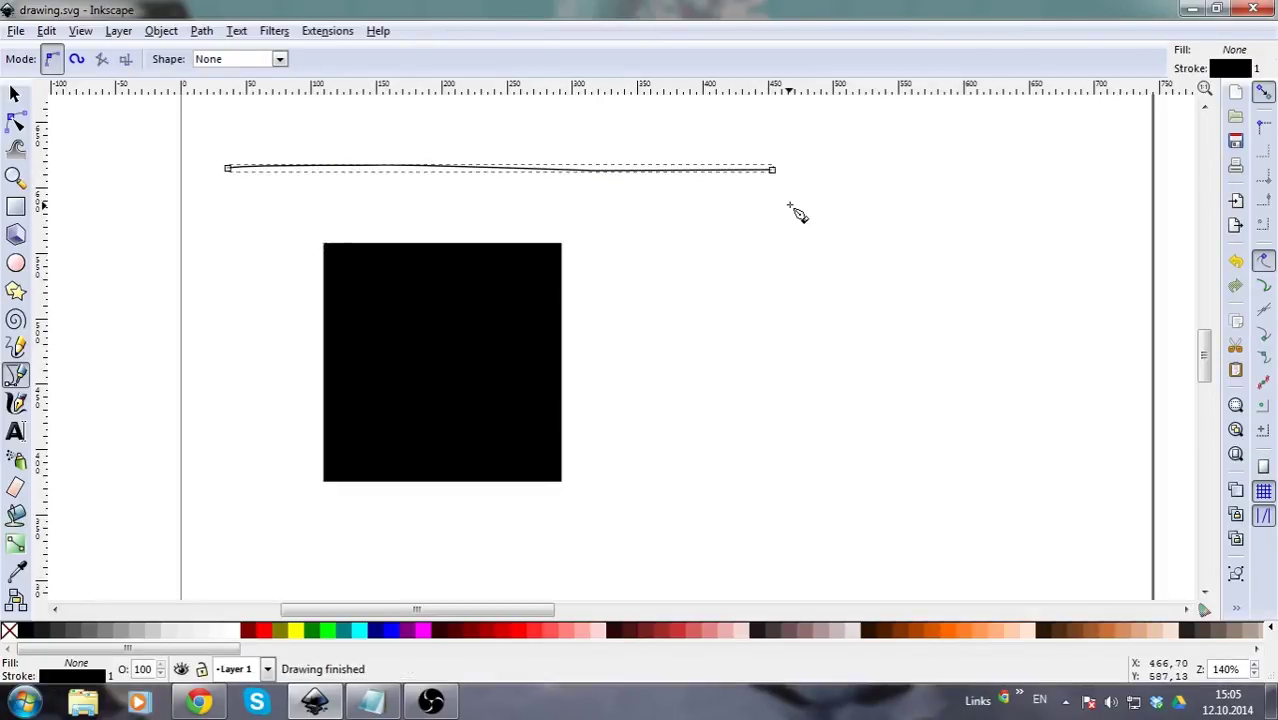
pyautogui.click(16, 121)
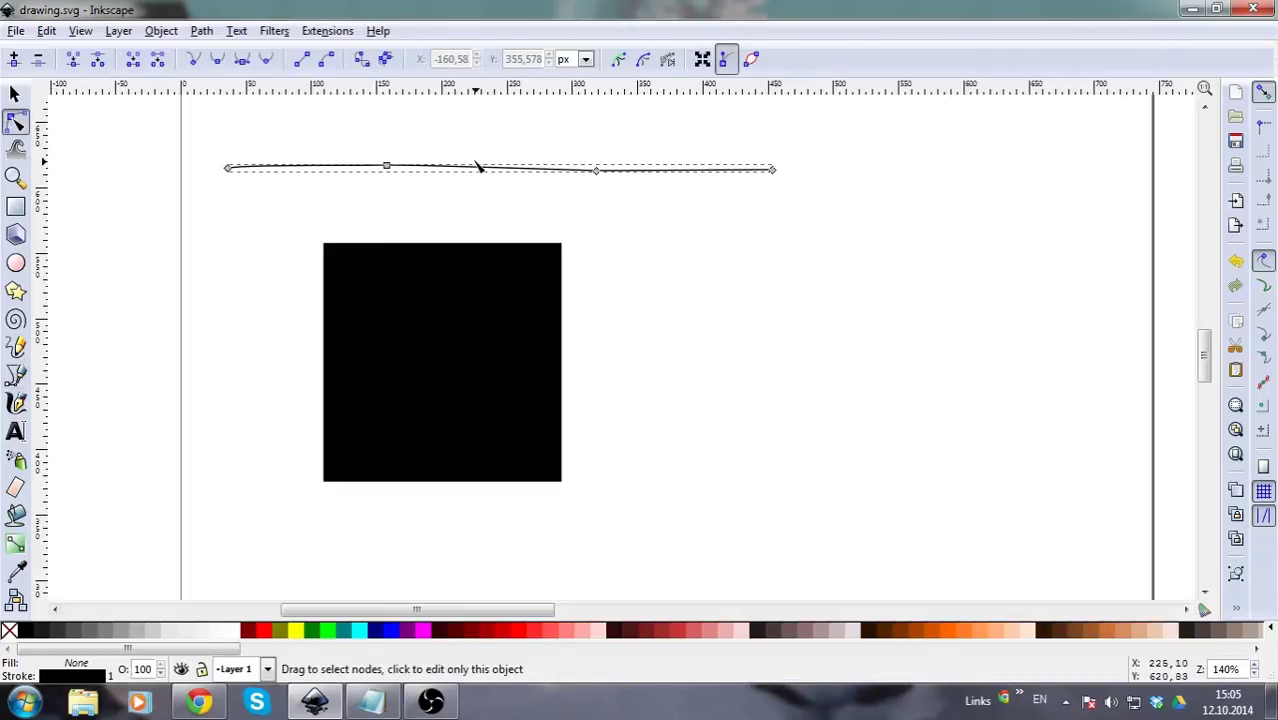
pyautogui.click(16, 487)
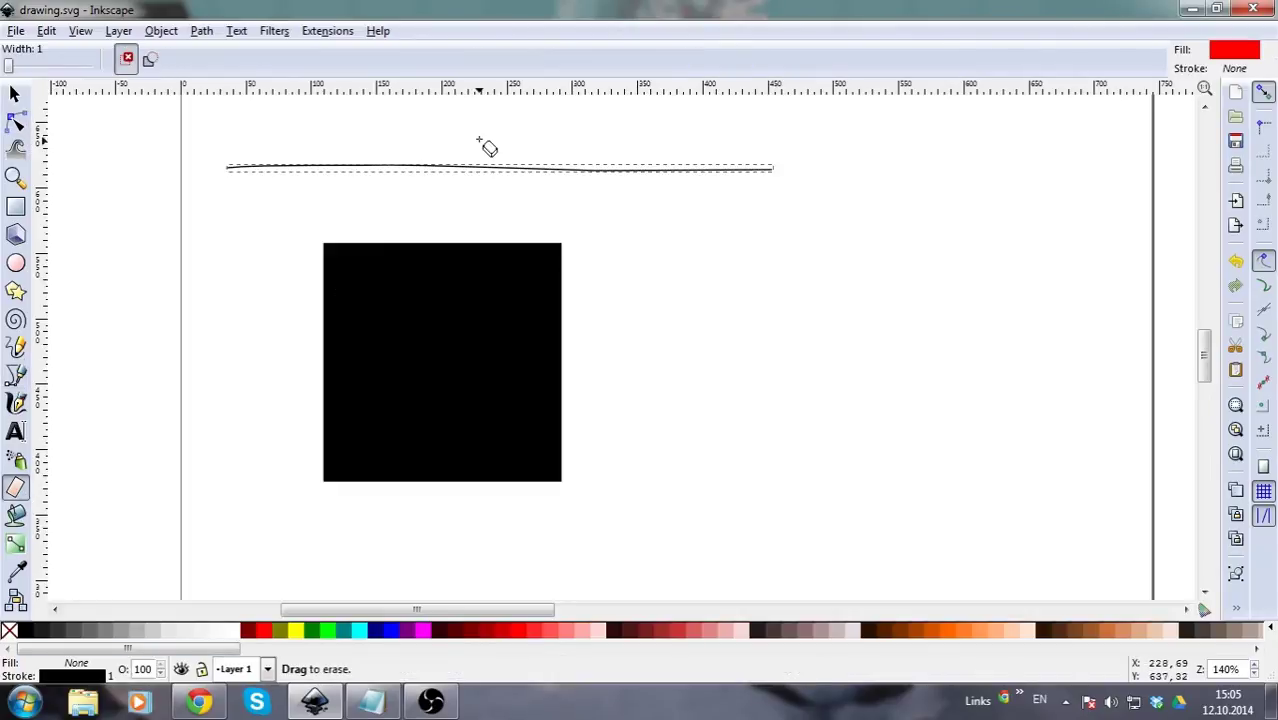
pyautogui.moveTo(487, 148); pyautogui.dragTo(471, 231)
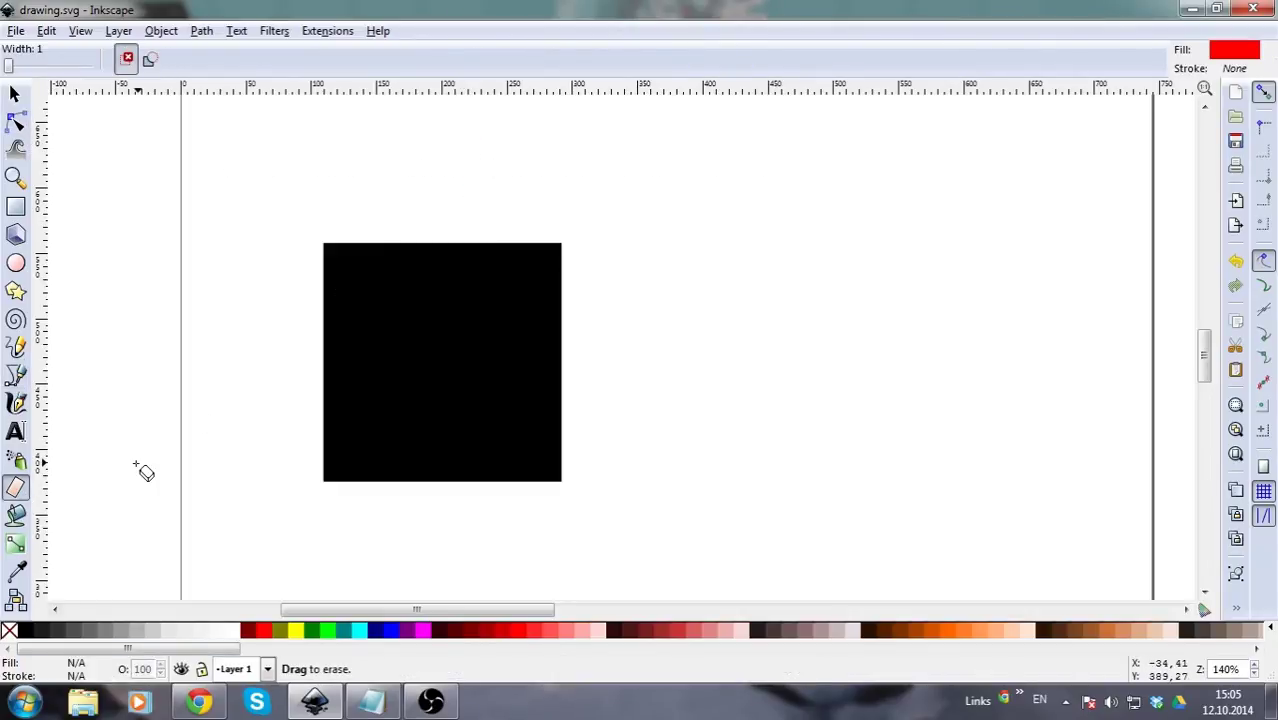
pyautogui.scroll(-3, 160, 447)
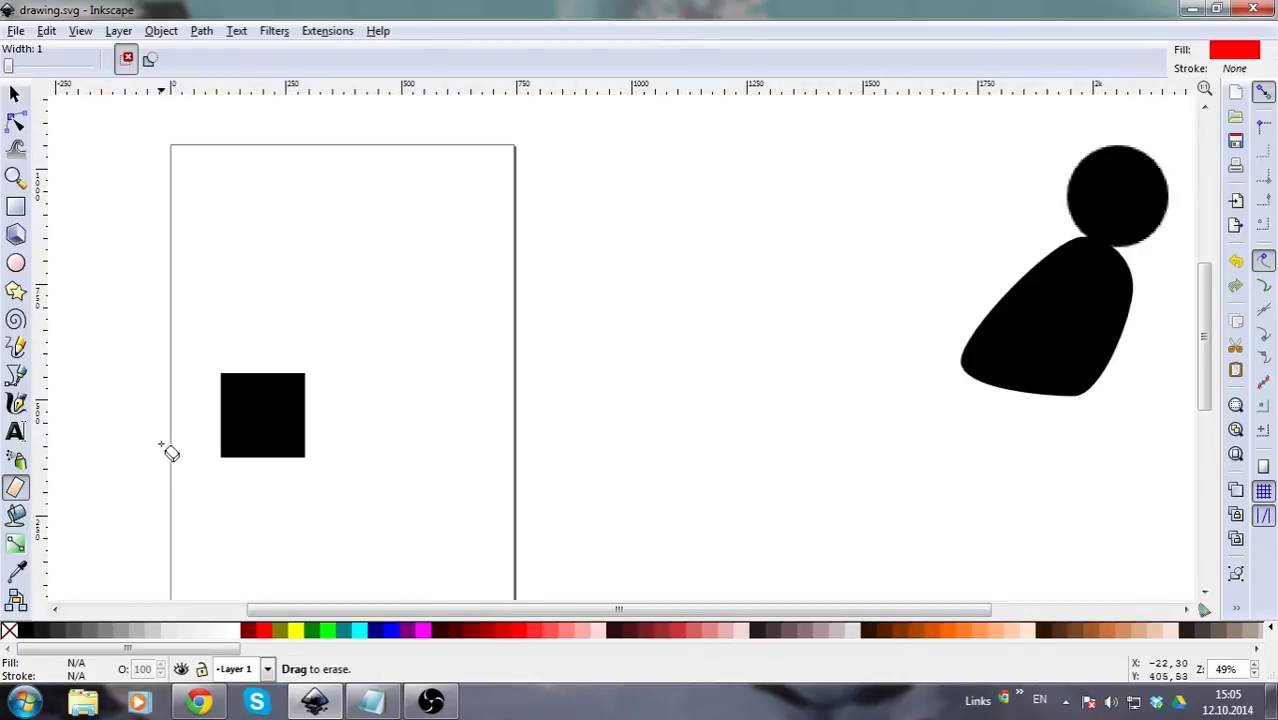
pyautogui.moveTo(613, 608); pyautogui.dragTo(438, 608)
pyautogui.scroll(-3, 500, 426)
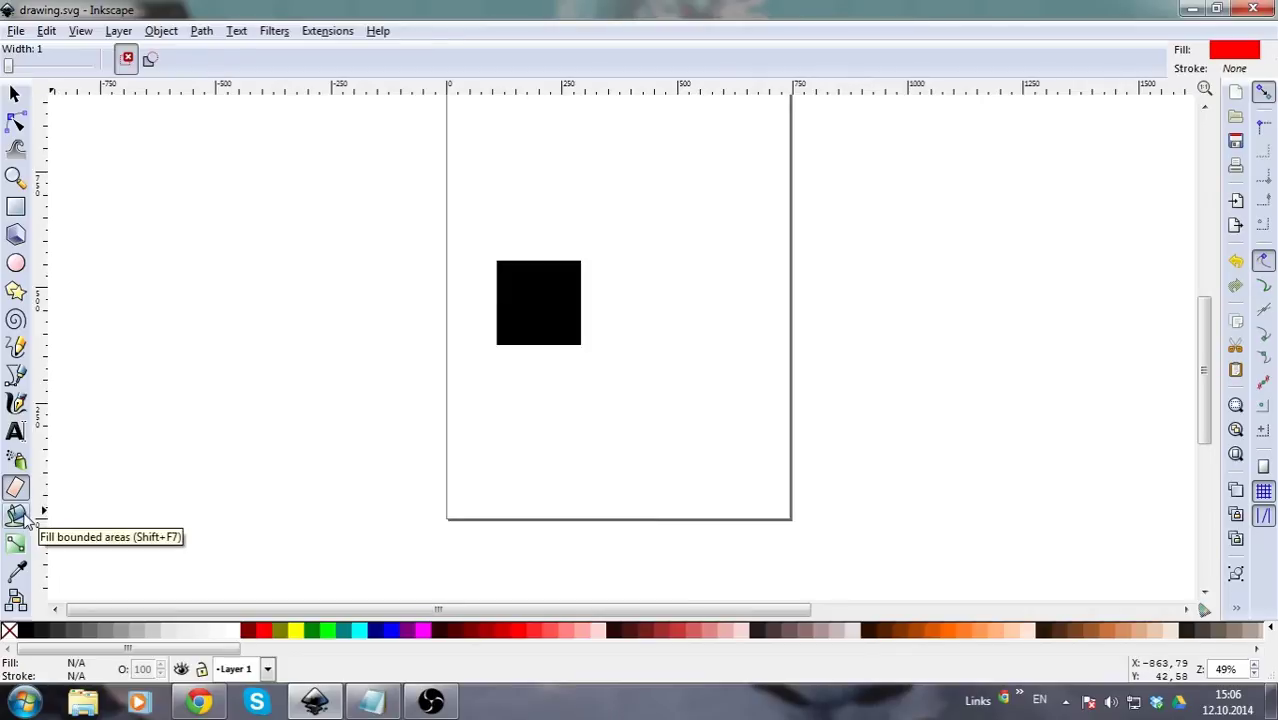
pyautogui.click(26, 518)
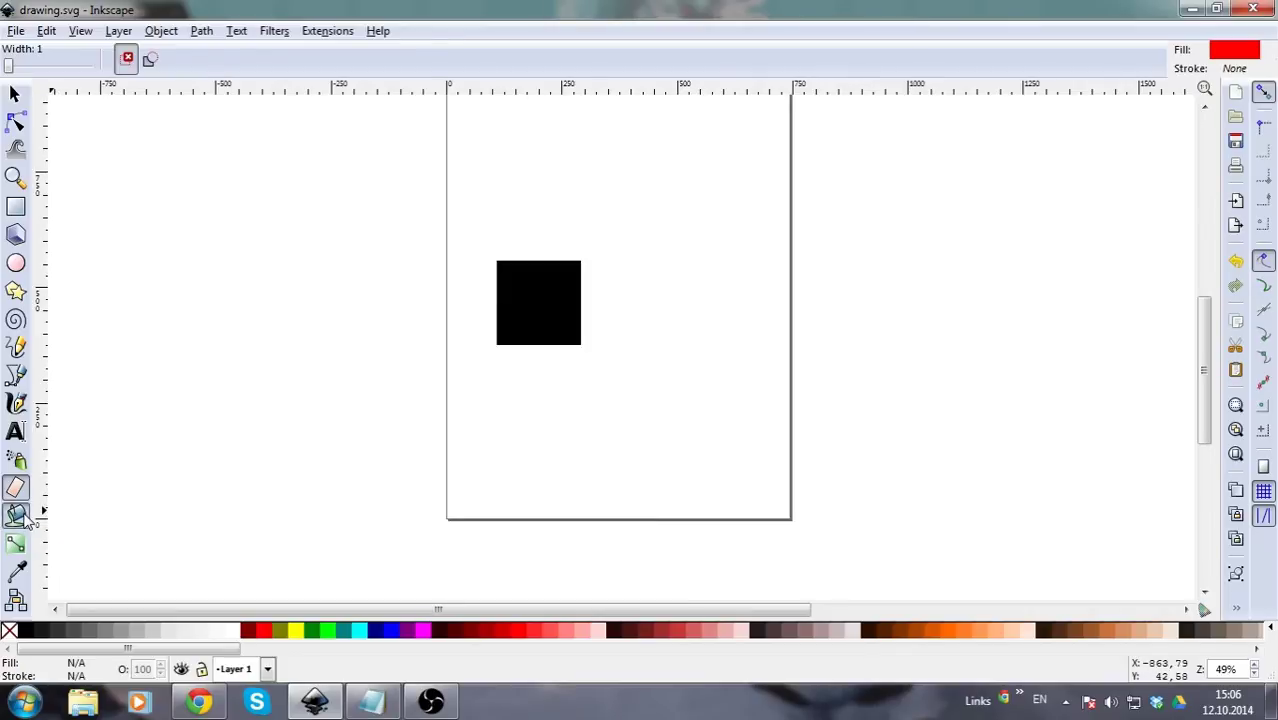
pyautogui.click(104, 640)
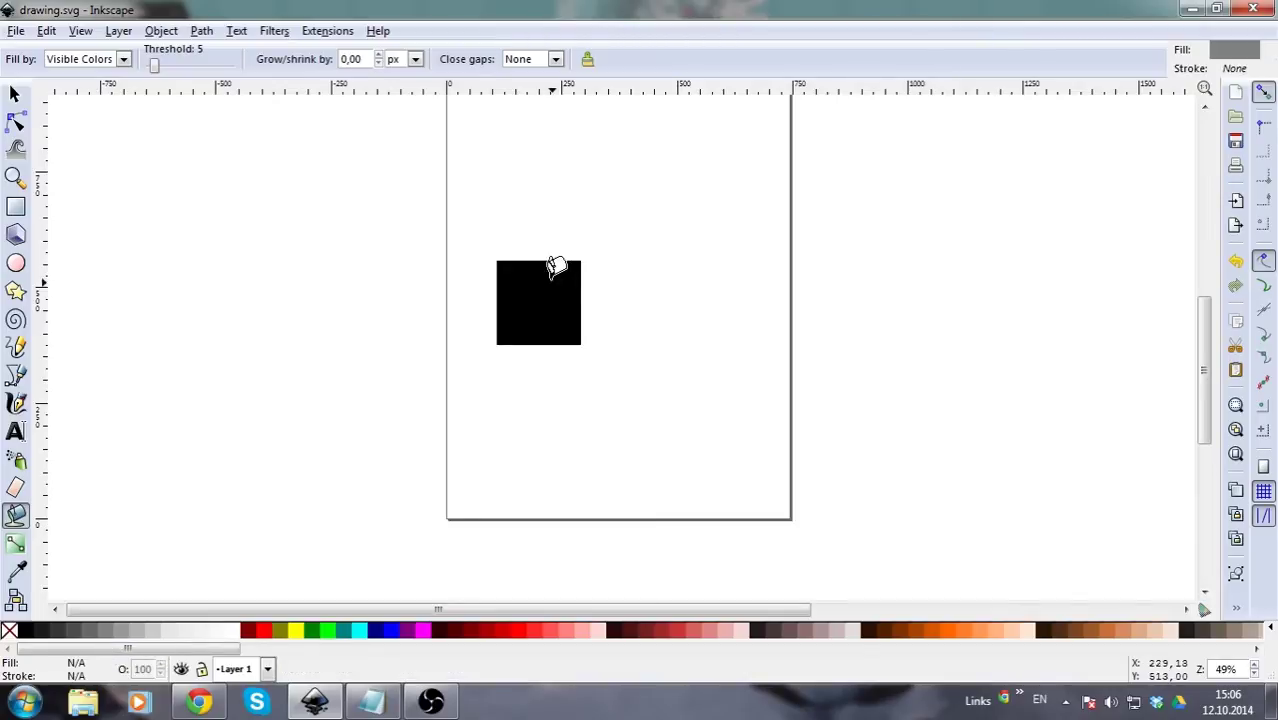
pyautogui.click(545, 285)
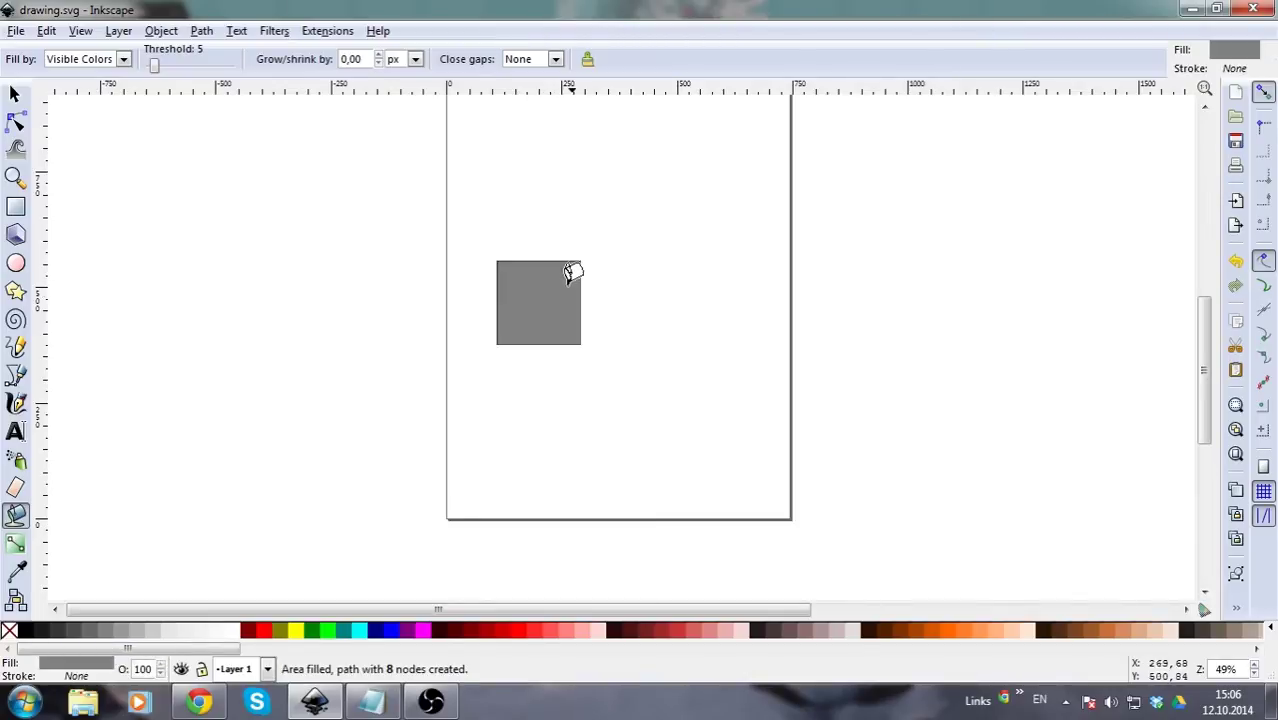
pyautogui.scroll(3, 572, 272)
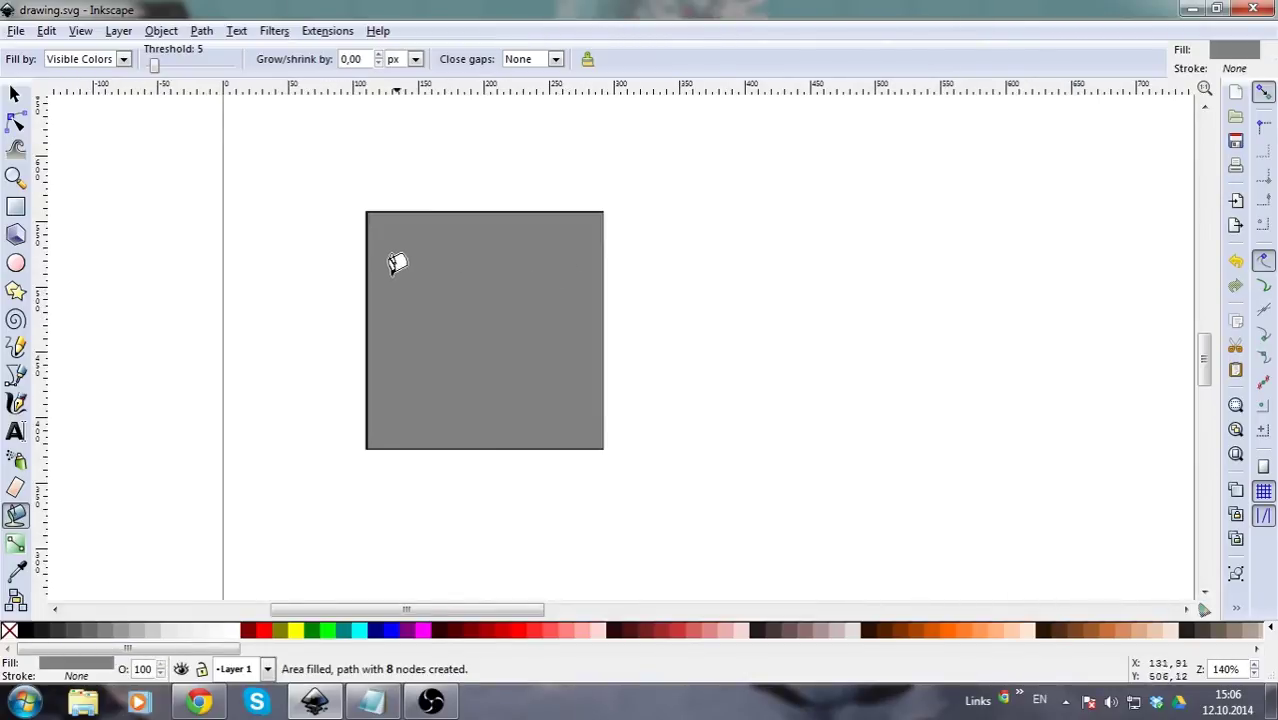
pyautogui.scroll(2, 400, 260)
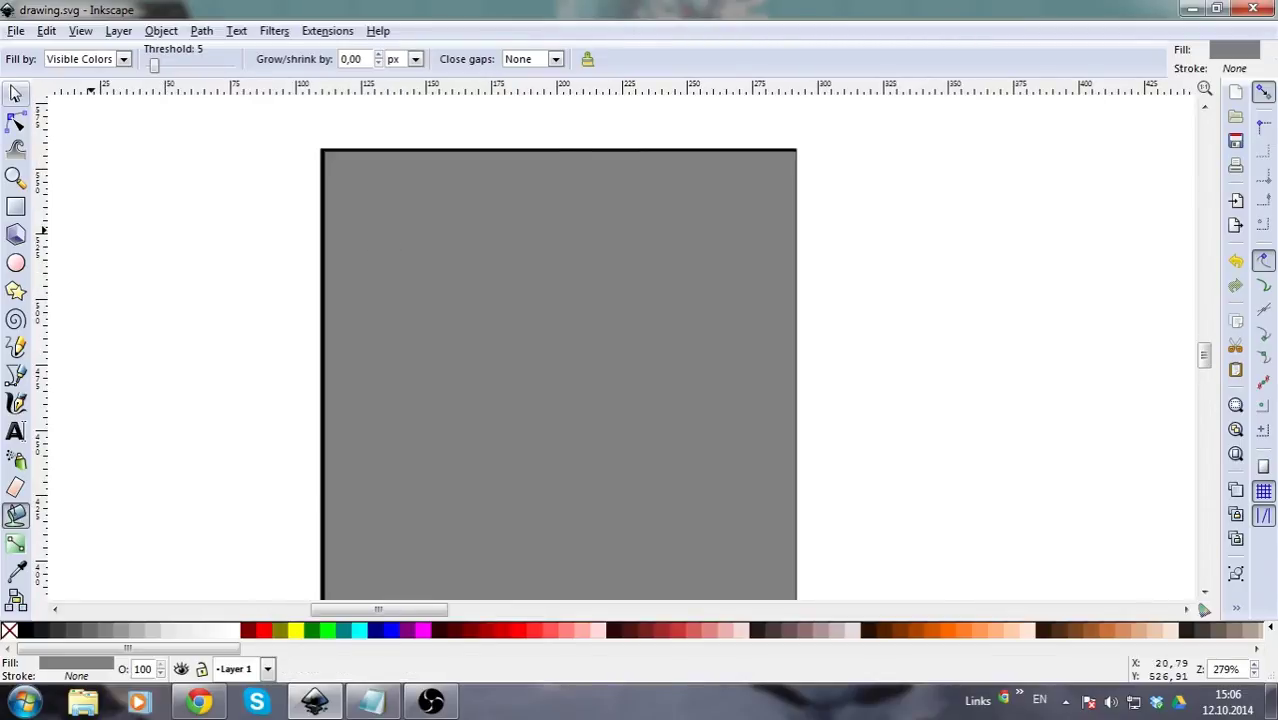
pyautogui.click(14, 93)
pyautogui.moveTo(461, 369); pyautogui.dragTo(260, 377)
pyautogui.scroll(-3, 418, 347)
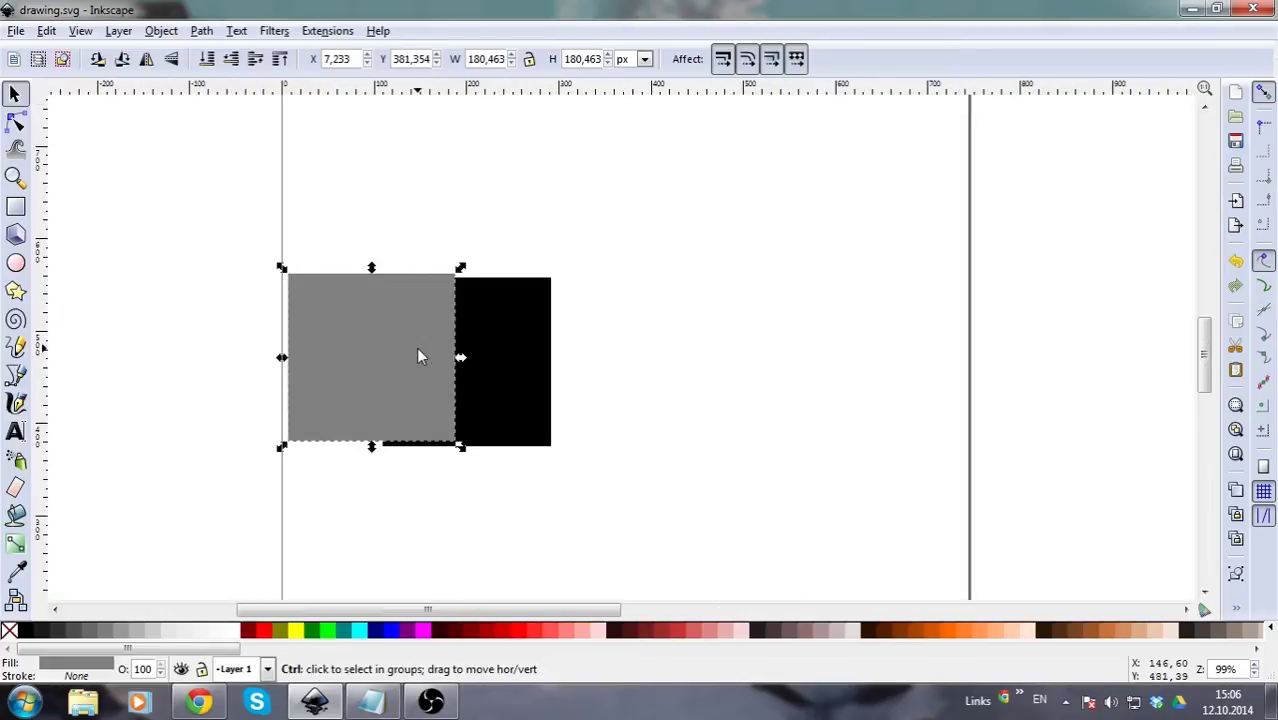
pyautogui.moveTo(331, 390); pyautogui.dragTo(631, 352)
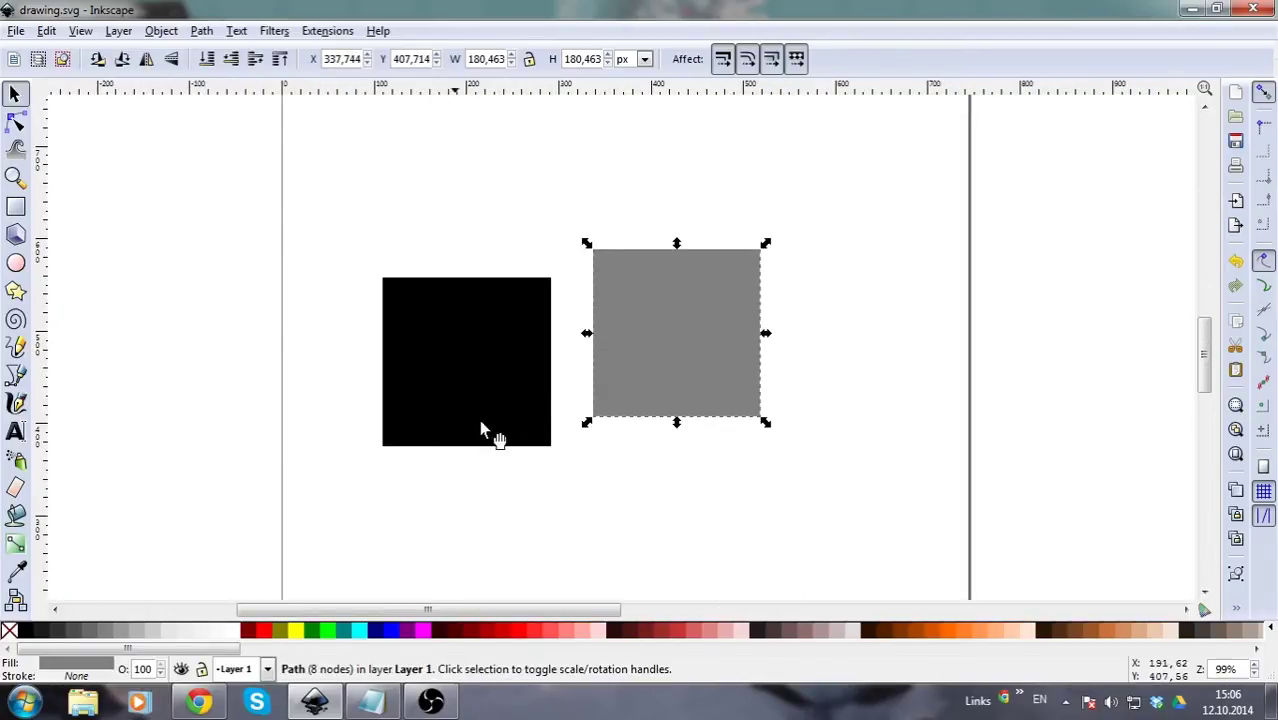
pyautogui.moveTo(640, 332); pyautogui.dragTo(621, 365)
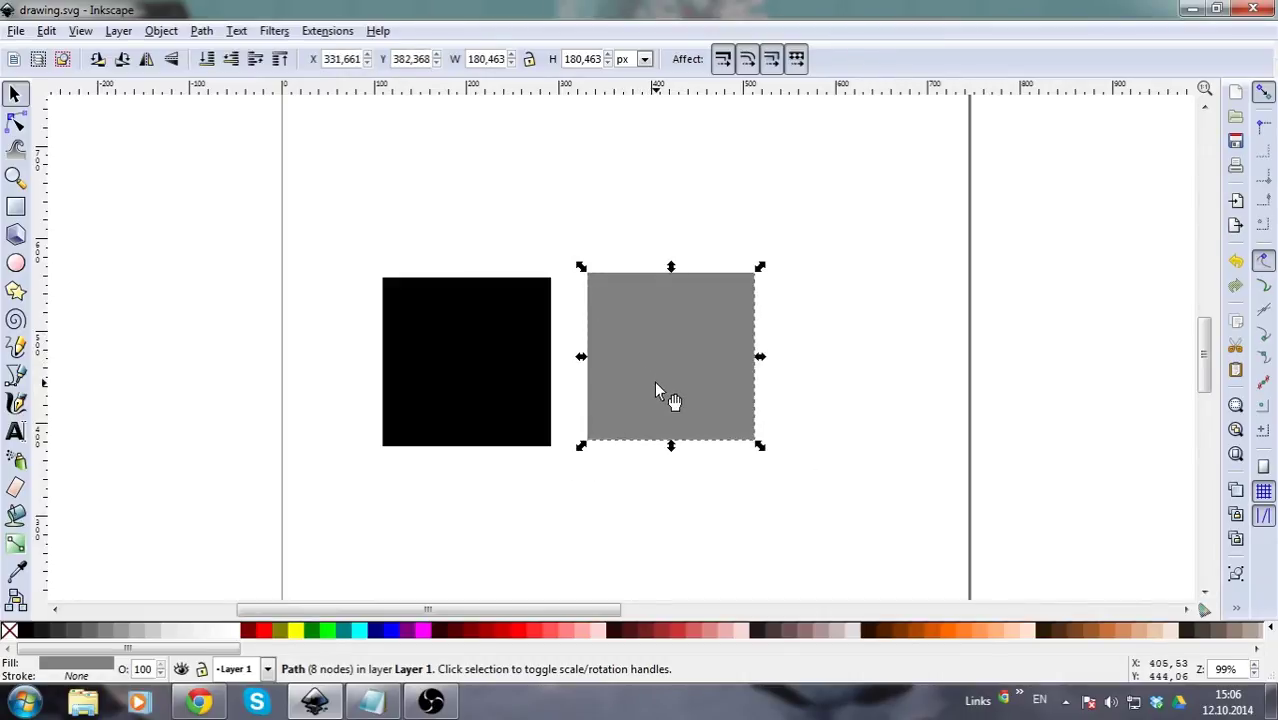
pyautogui.press('Delete')
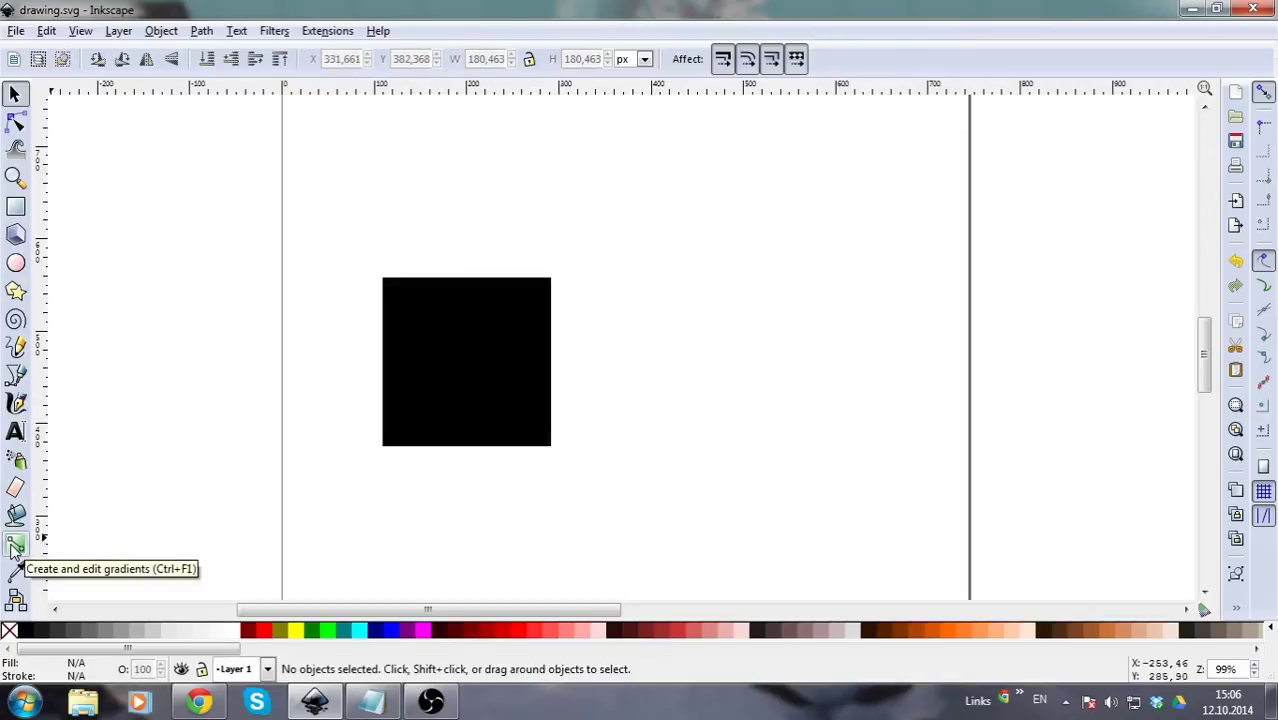
# - Add a black-to-white linear gradient running top to bottom on the black square
pyautogui.click(15, 545)
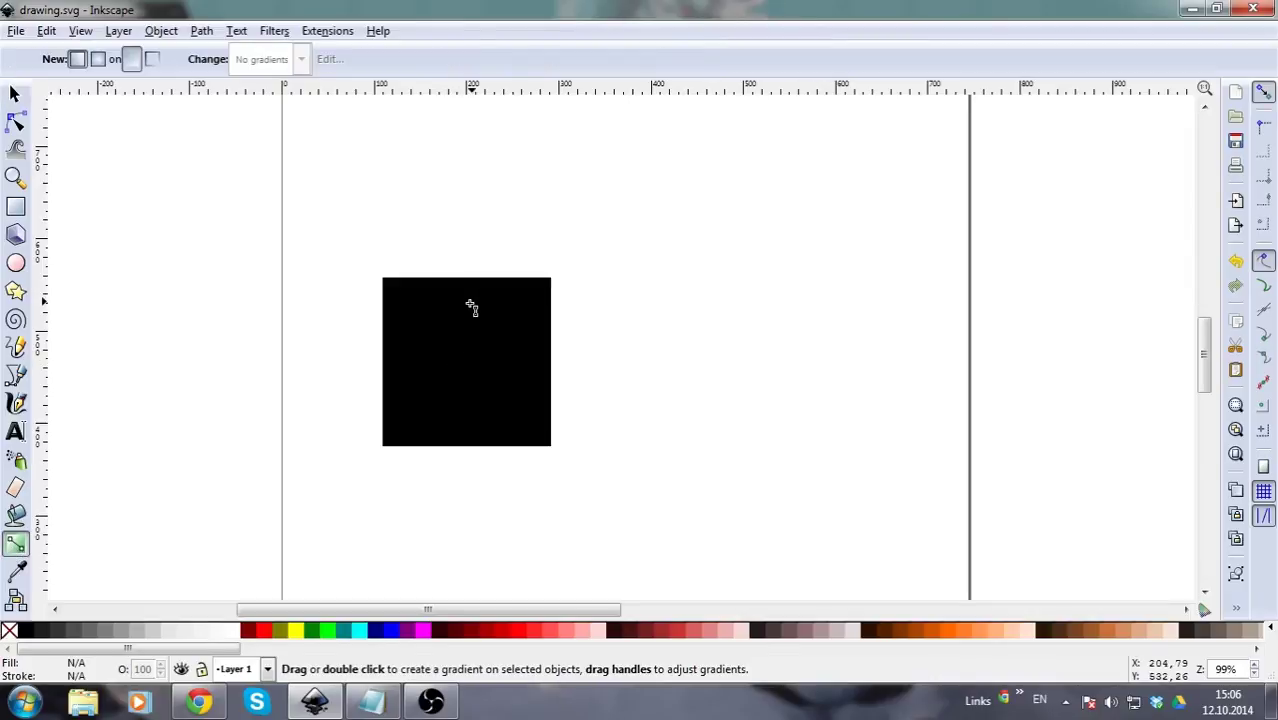
pyautogui.click(469, 293)
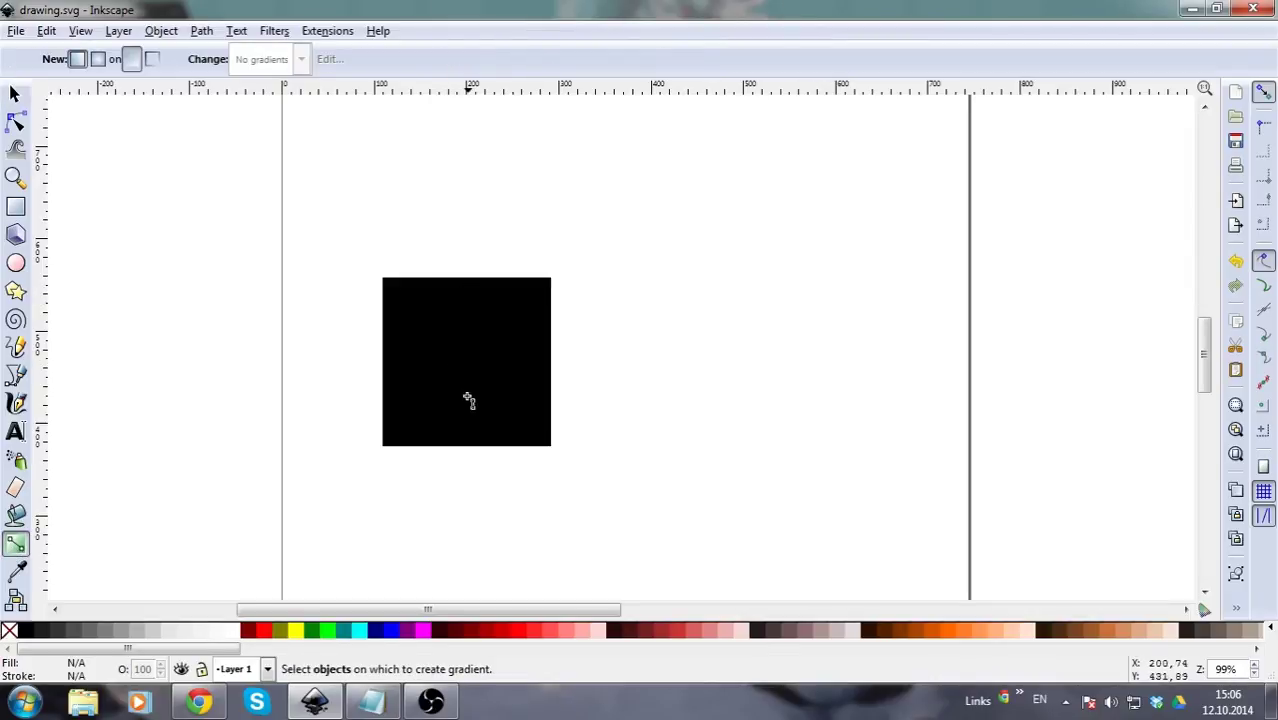
pyautogui.click(477, 325)
pyautogui.moveTo(471, 306); pyautogui.dragTo(471, 449)
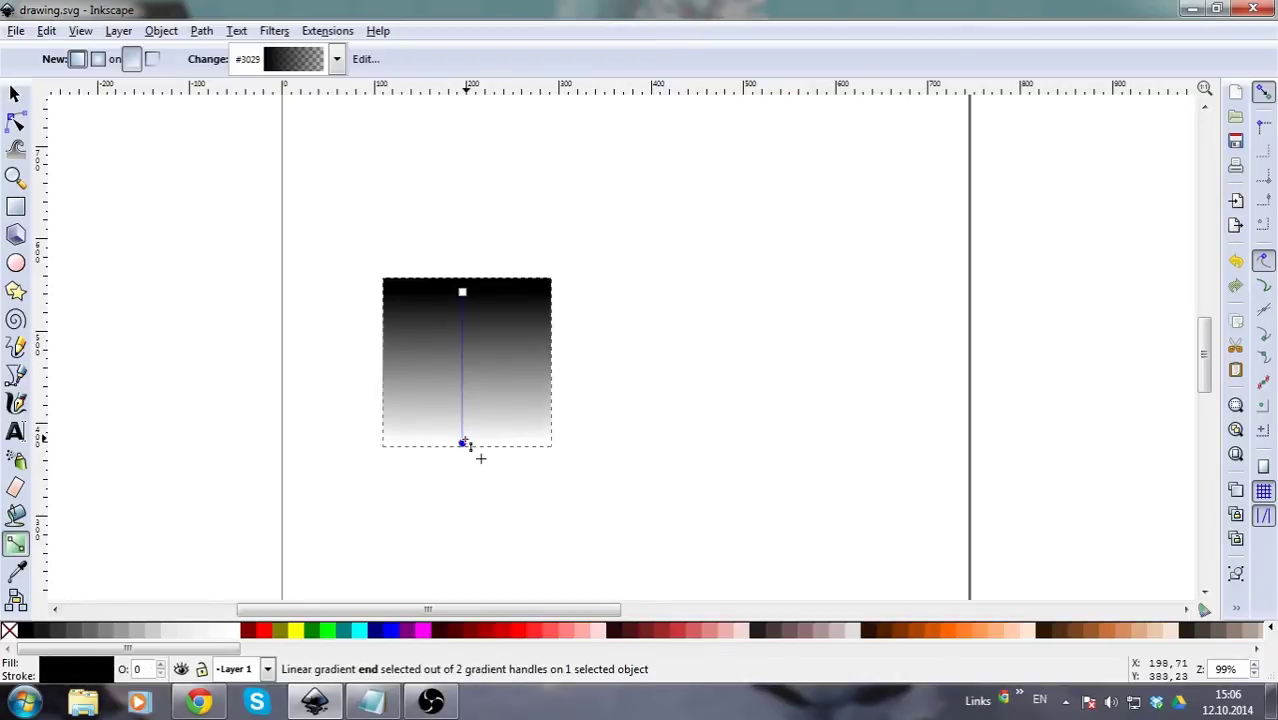
# - Replace it with a radial gradient centred on the square, dark in the middle
pyautogui.click(464, 292)
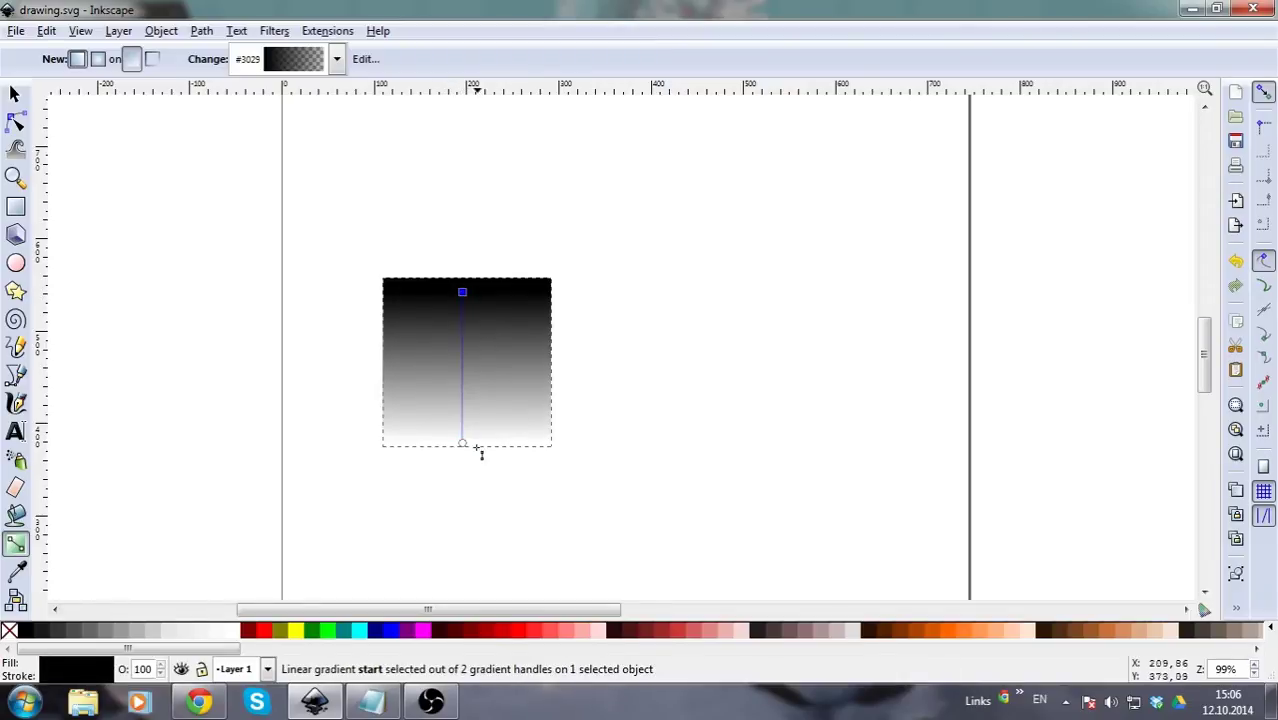
pyautogui.click(99, 60)
pyautogui.moveTo(493, 350); pyautogui.dragTo(415, 392)
pyautogui.moveTo(491, 350); pyautogui.dragTo(484, 376)
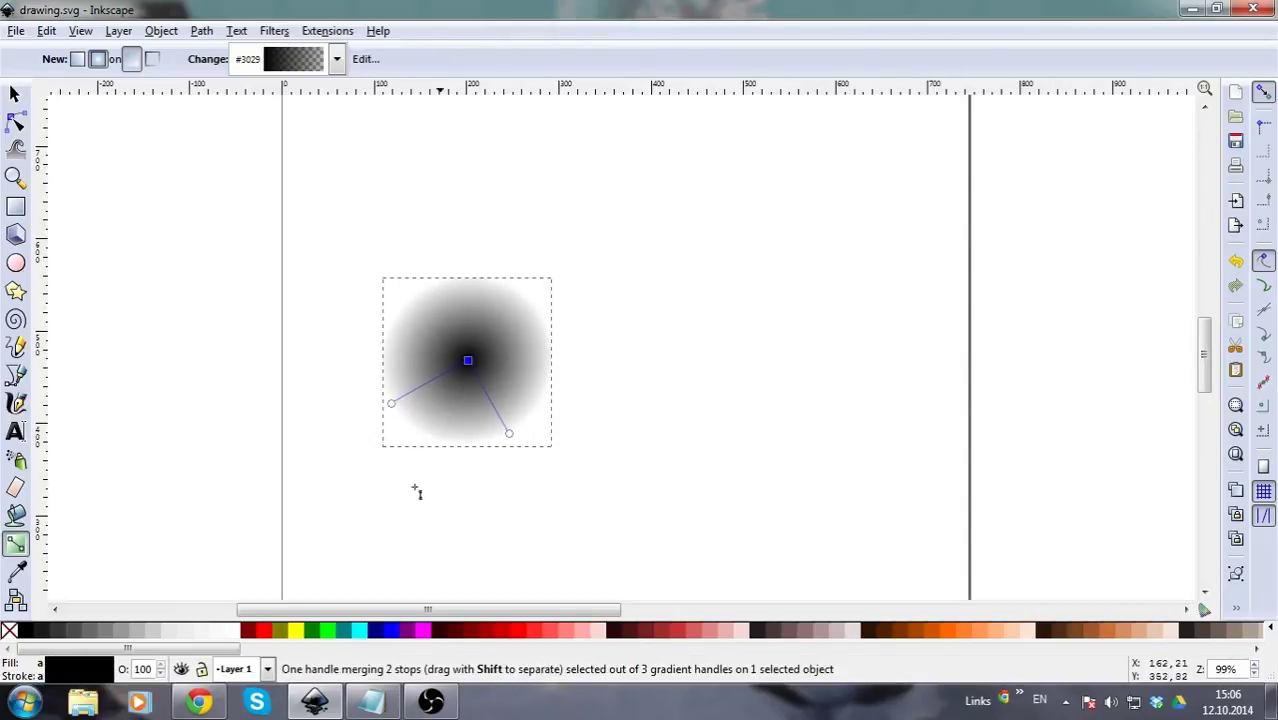
# - Colour the gradient's centre stop teal and its outer radius stop mid grey
pyautogui.click(469, 362)
pyautogui.click(343, 633)
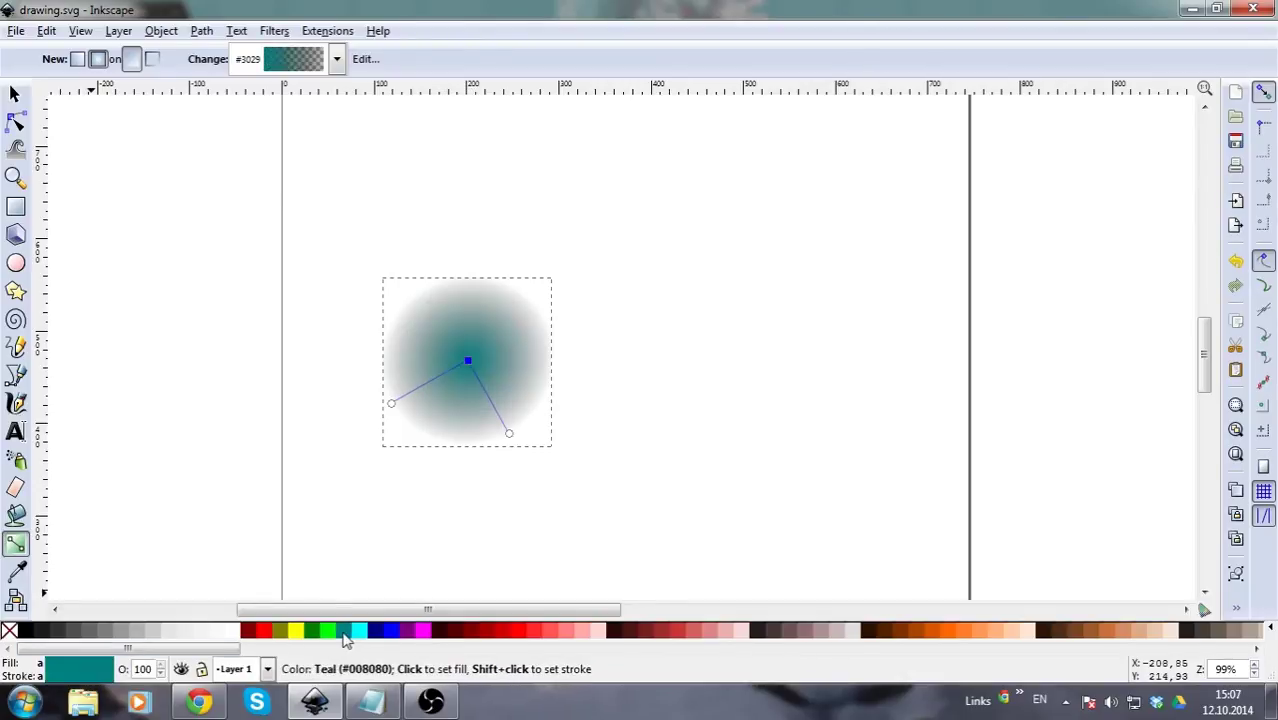
pyautogui.click(391, 403)
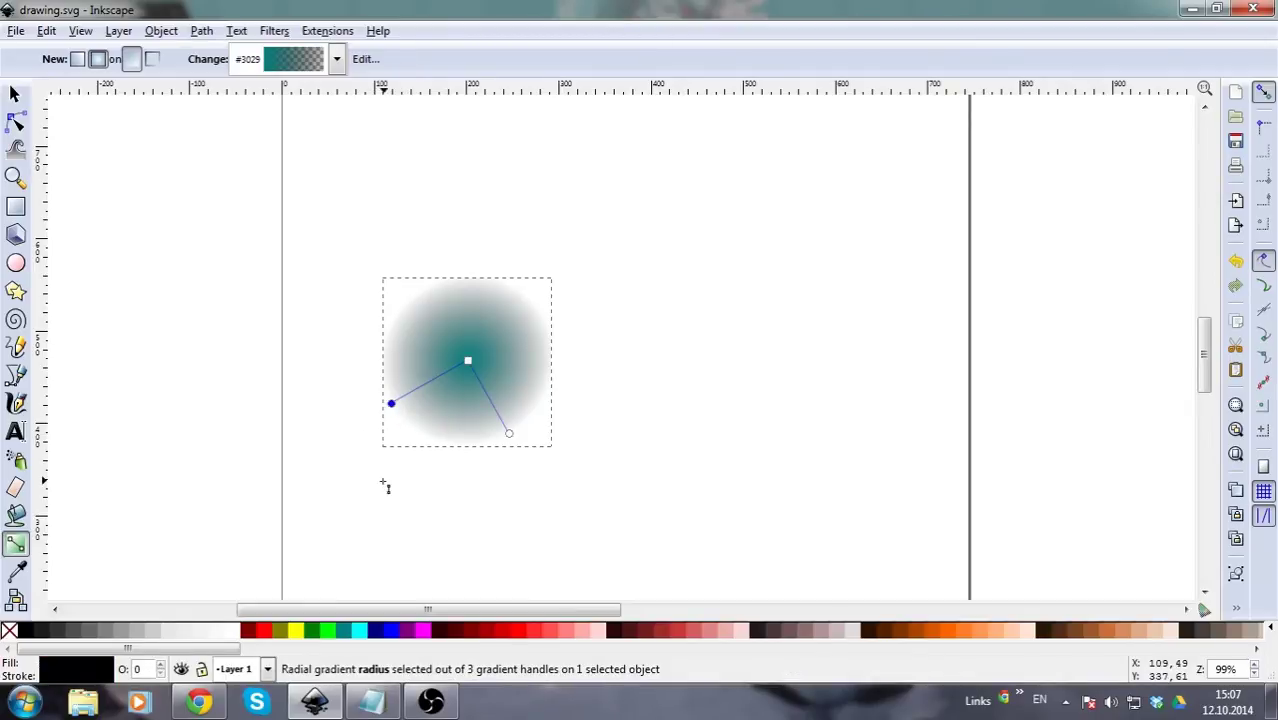
pyautogui.click(500, 636)
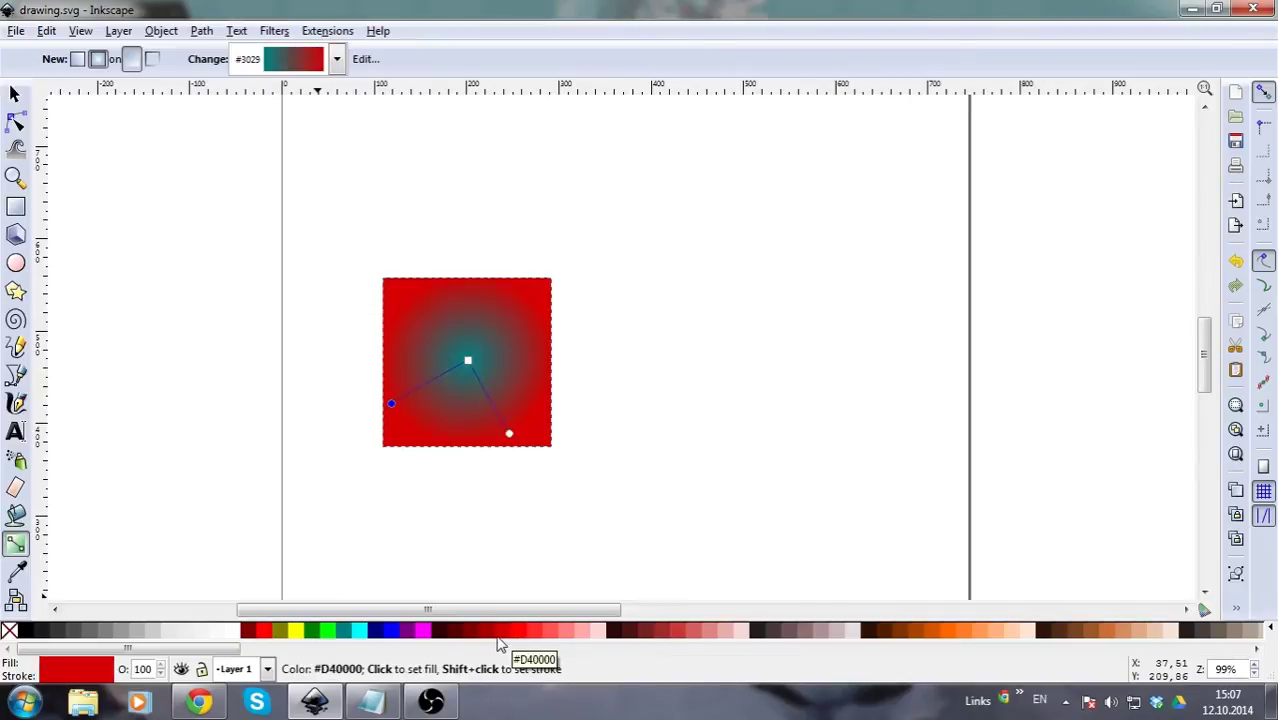
pyautogui.click(465, 636)
pyautogui.click(97, 636)
pyautogui.click(57, 636)
pyautogui.click(90, 634)
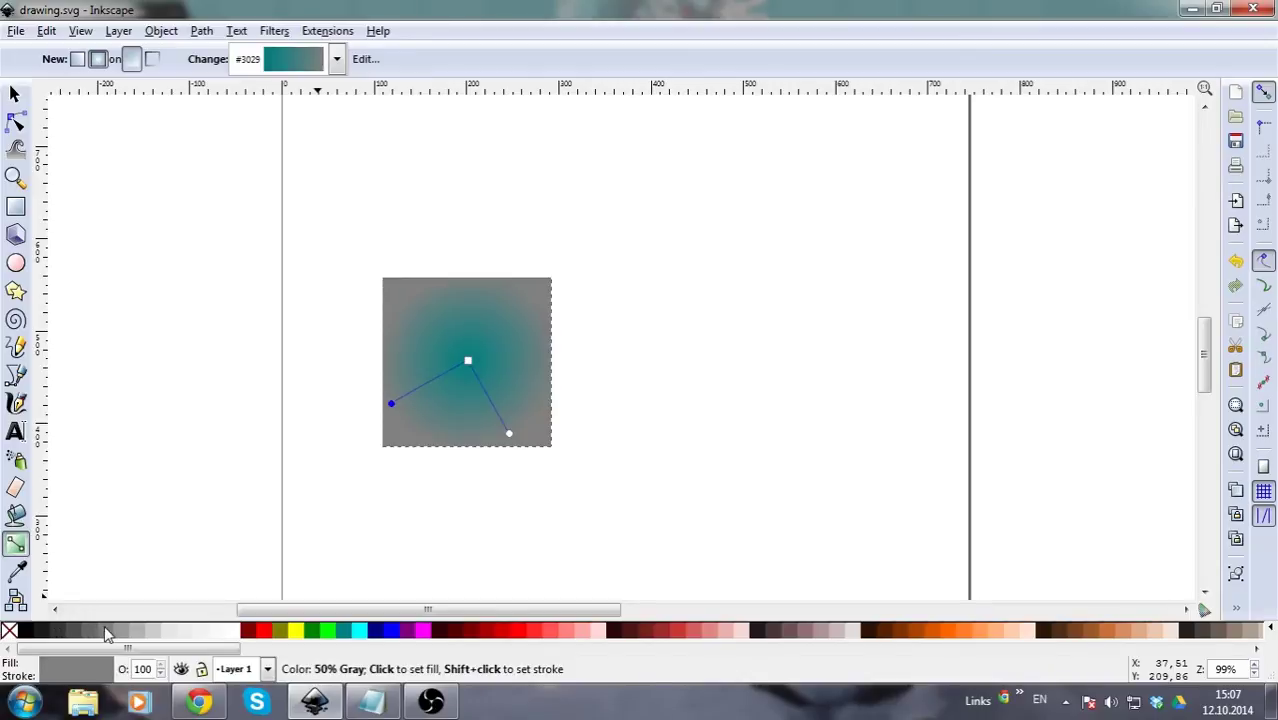
# - Set the other radius stop to a lighter grey, then reselect the left radius stop
pyautogui.click(510, 436)
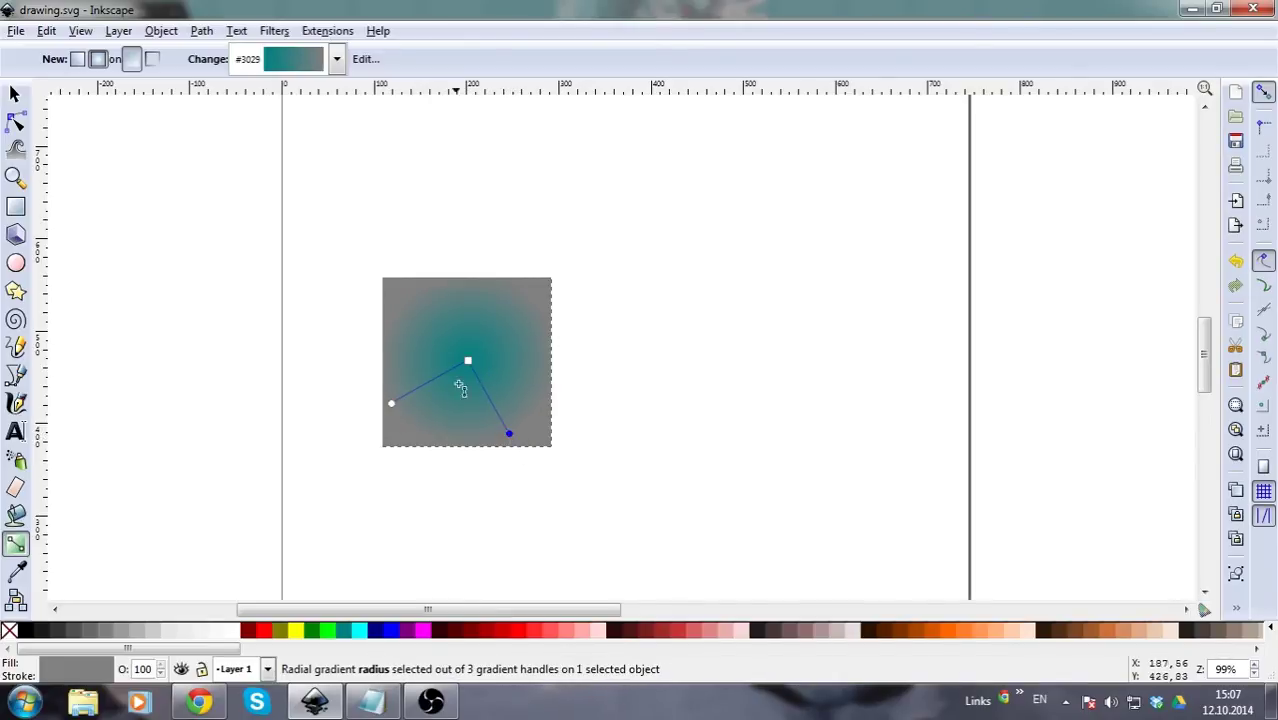
pyautogui.click(118, 630)
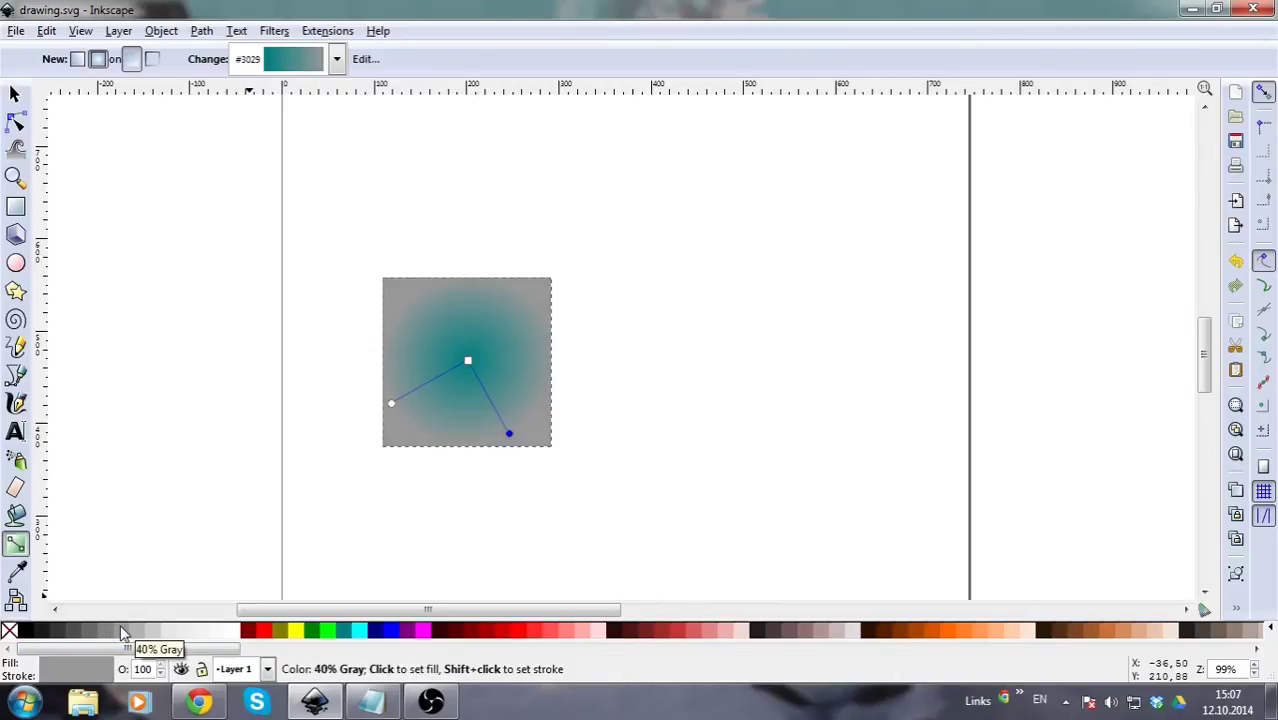
pyautogui.click(468, 360)
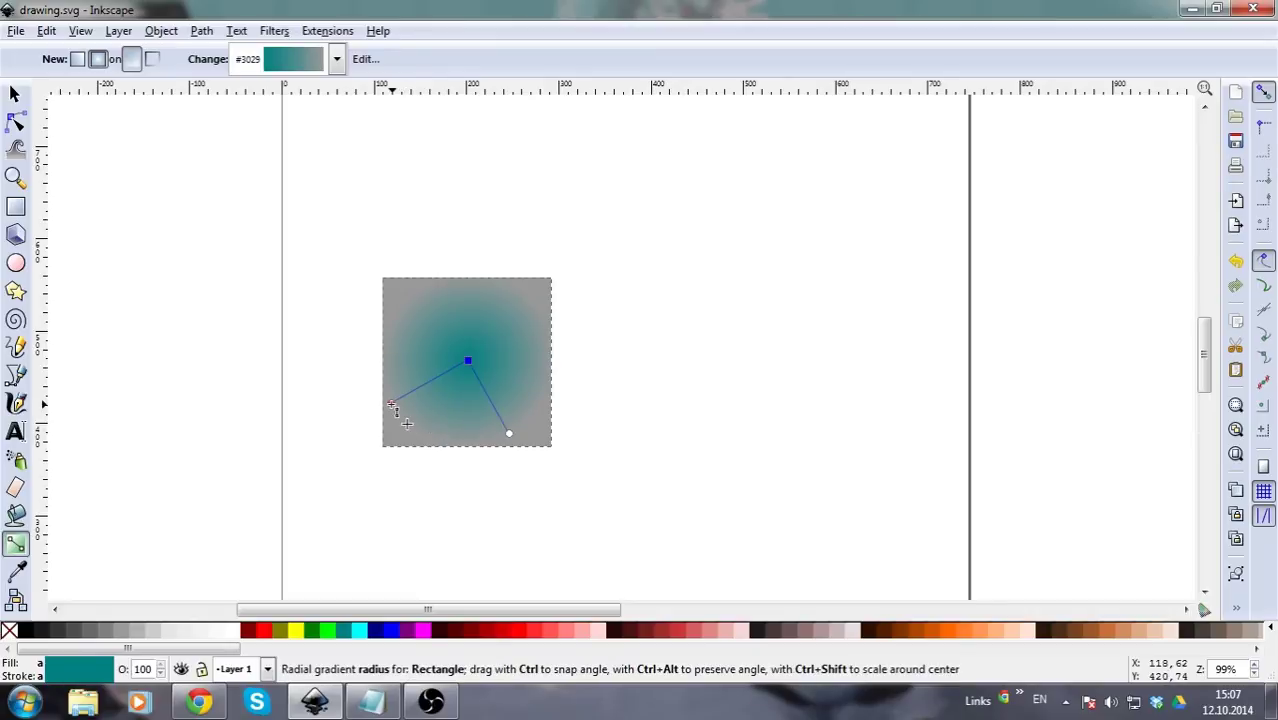
pyautogui.click(391, 403)
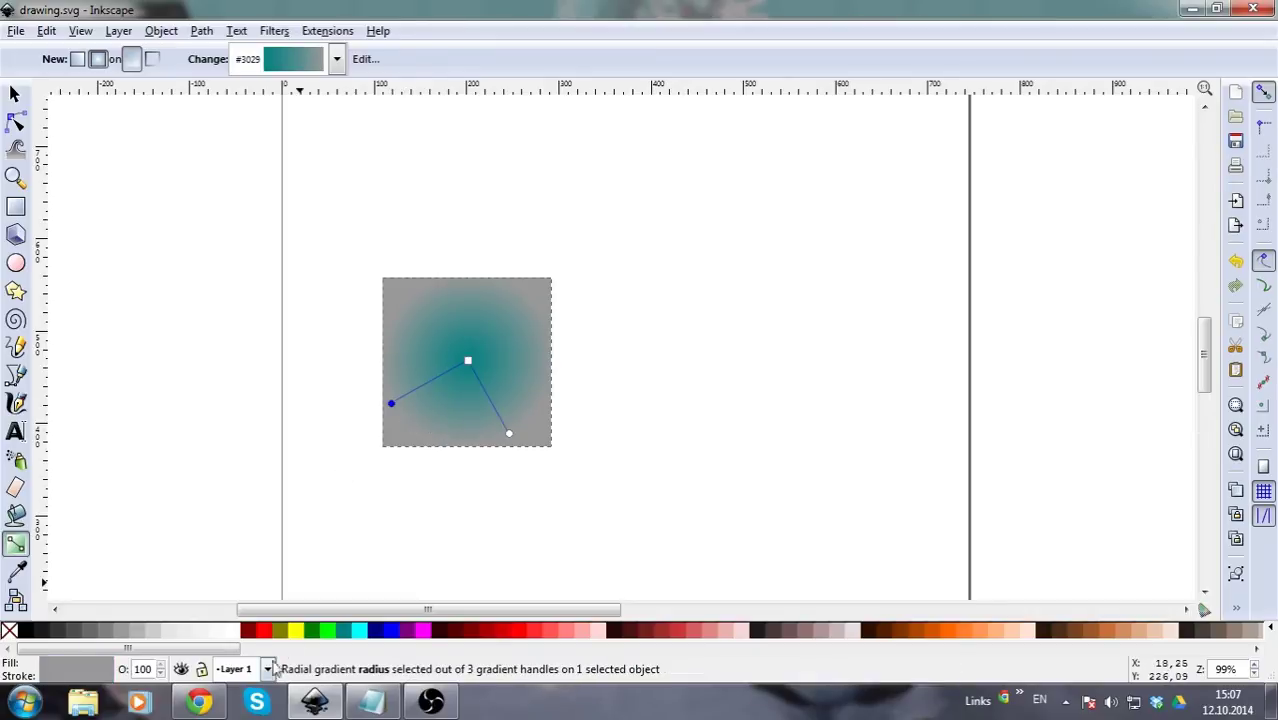
# - Set the selected radius stop's opacity to 0 so the teal fades out at the edges
pyautogui.doubleClick(138, 670)
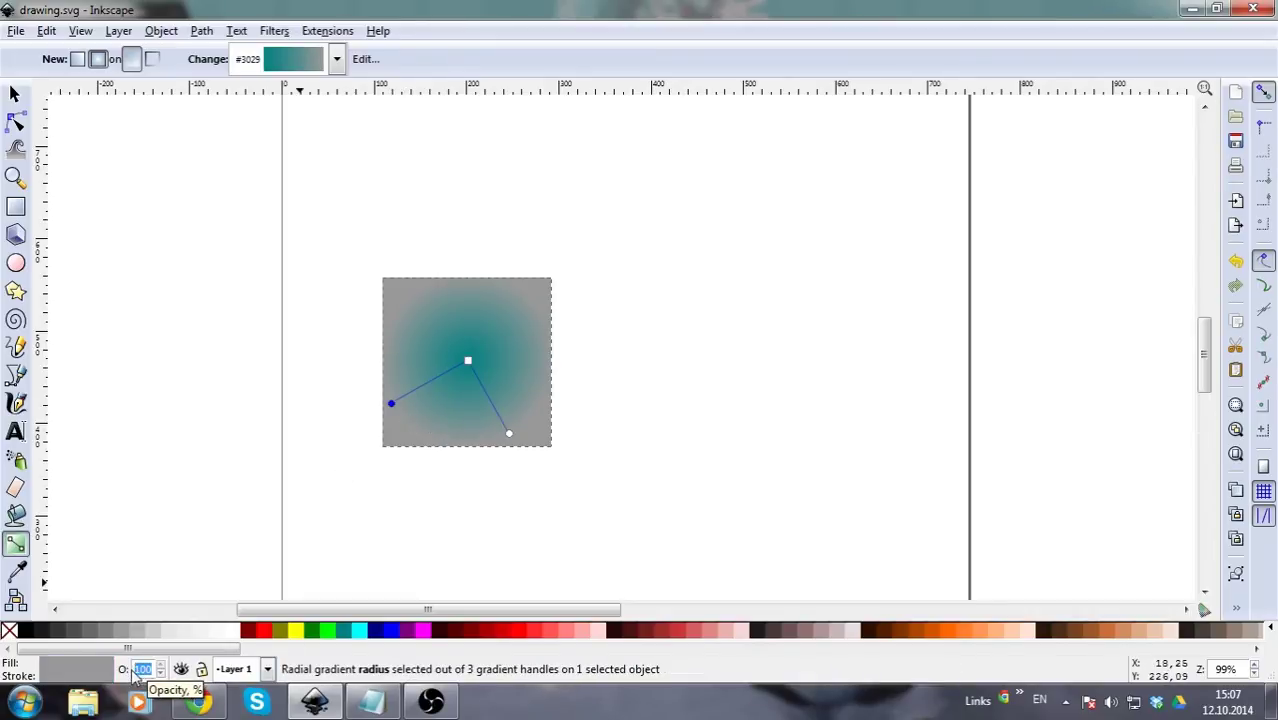
pyautogui.write('0')
pyautogui.press('Return')
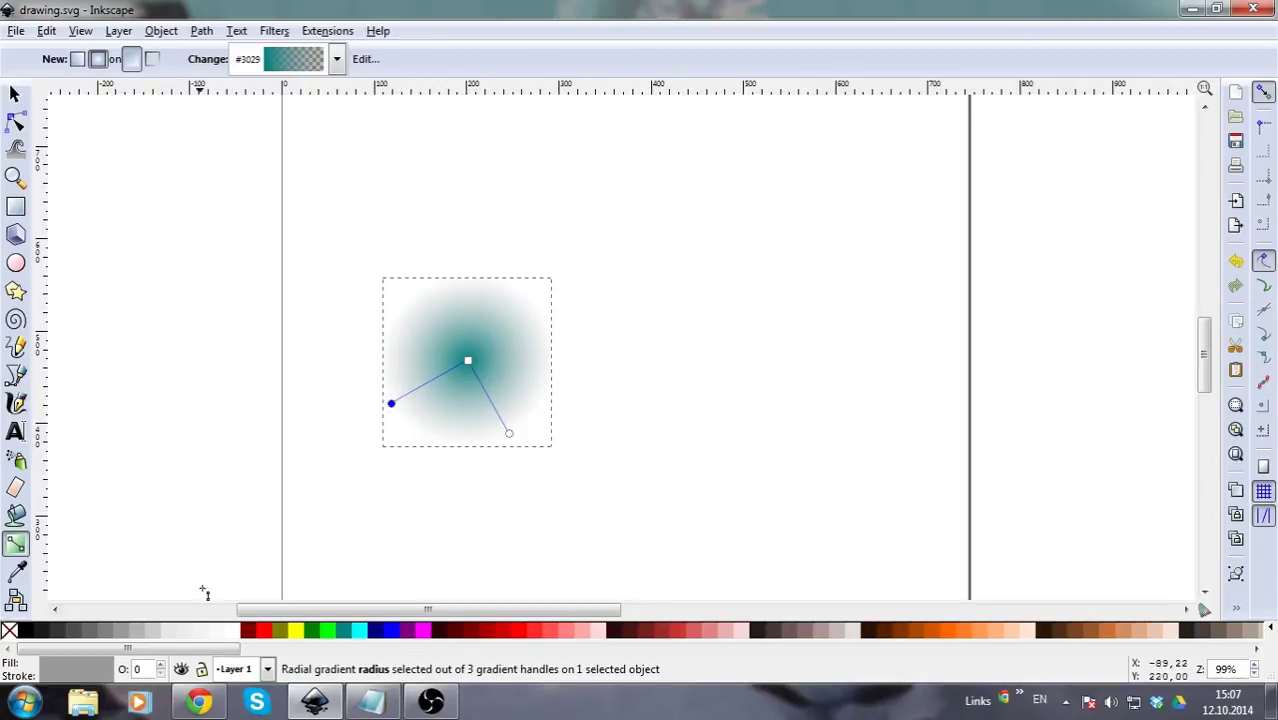
pyautogui.click(13, 95)
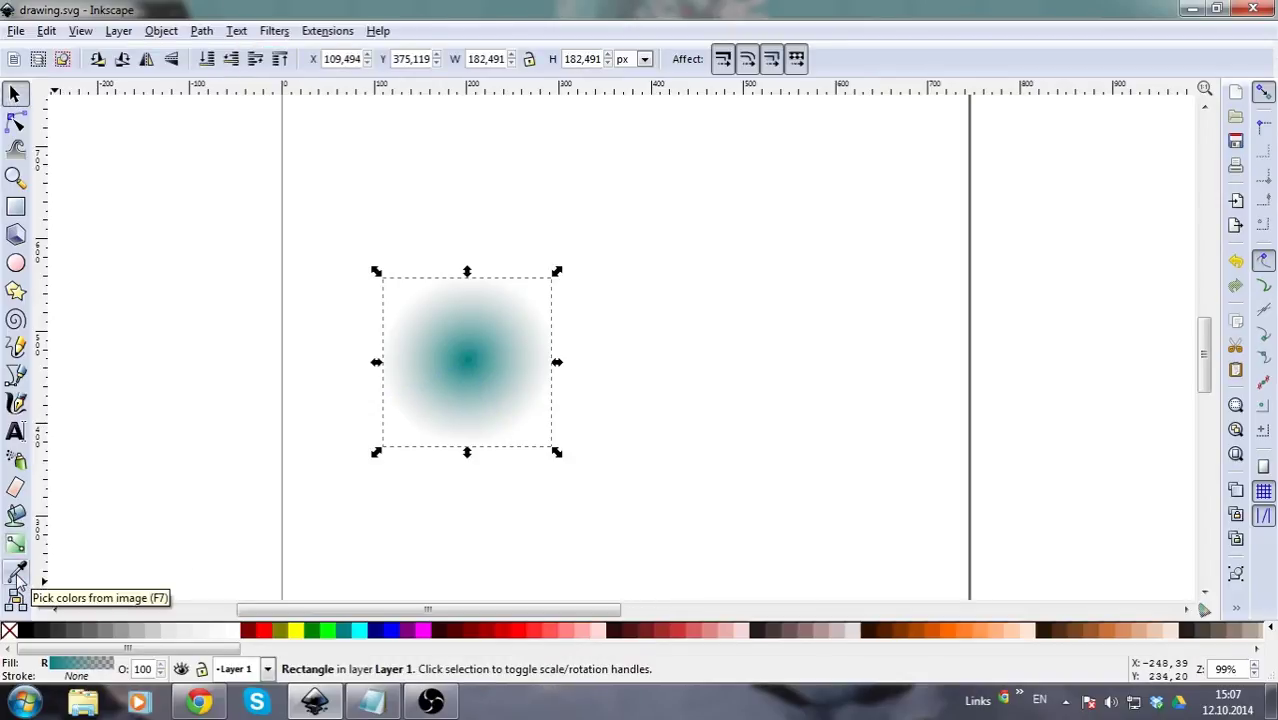
# - Try the Dropper on the canvas and gradient, ending with an olive gradient on the square
pyautogui.click(16, 573)
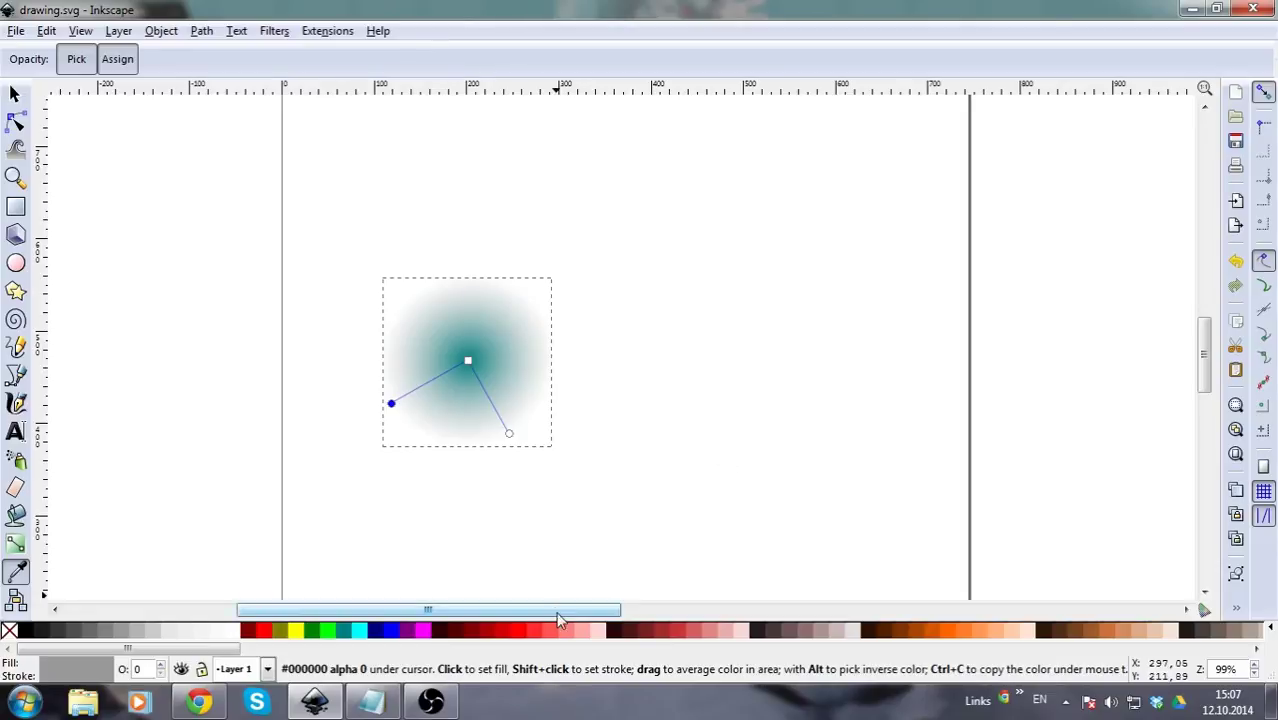
pyautogui.moveTo(556, 612)
pyautogui.mouseDown()
pyautogui.moveTo(670, 612)
pyautogui.moveTo(593, 610)
pyautogui.mouseUp()
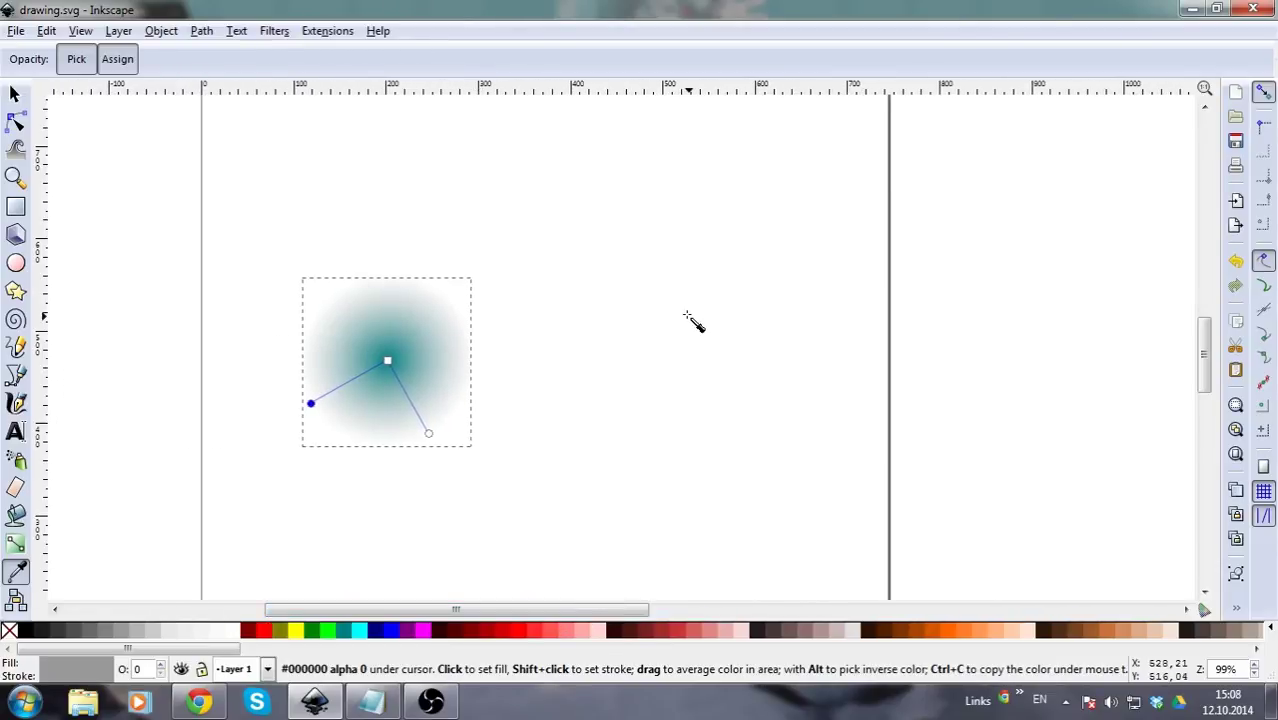
pyautogui.click(737, 322)
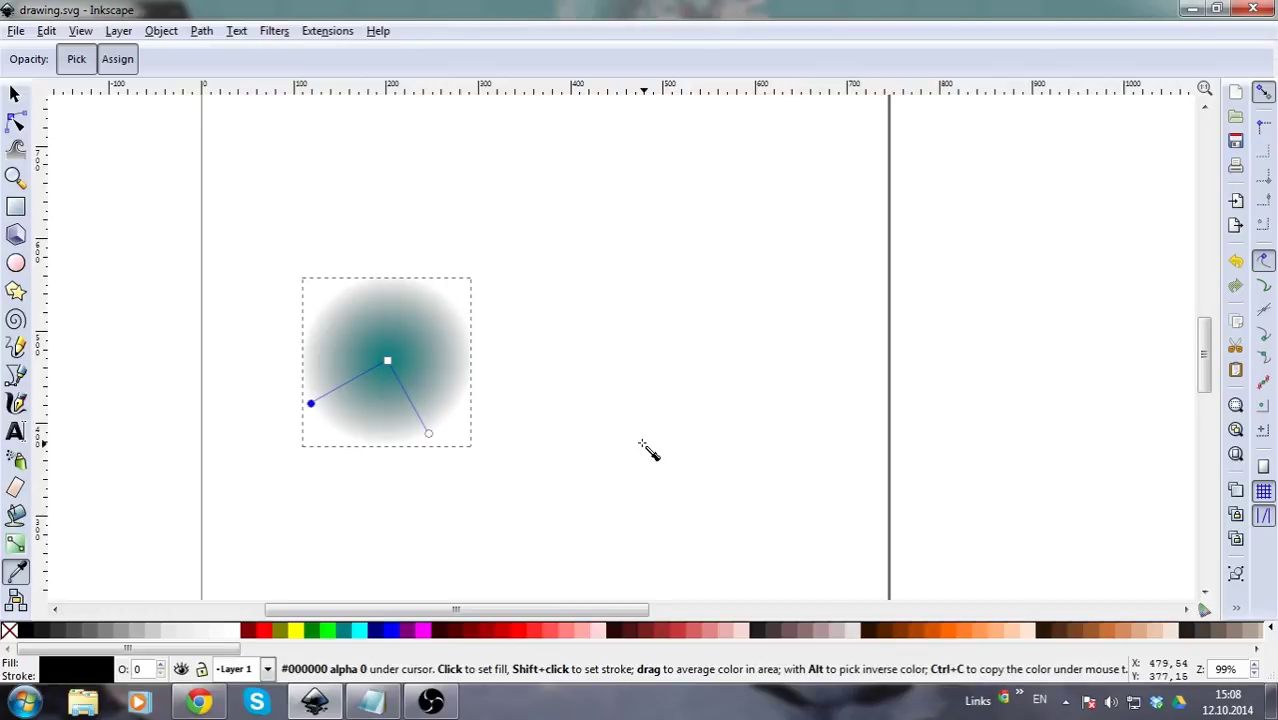
pyautogui.click(386, 362)
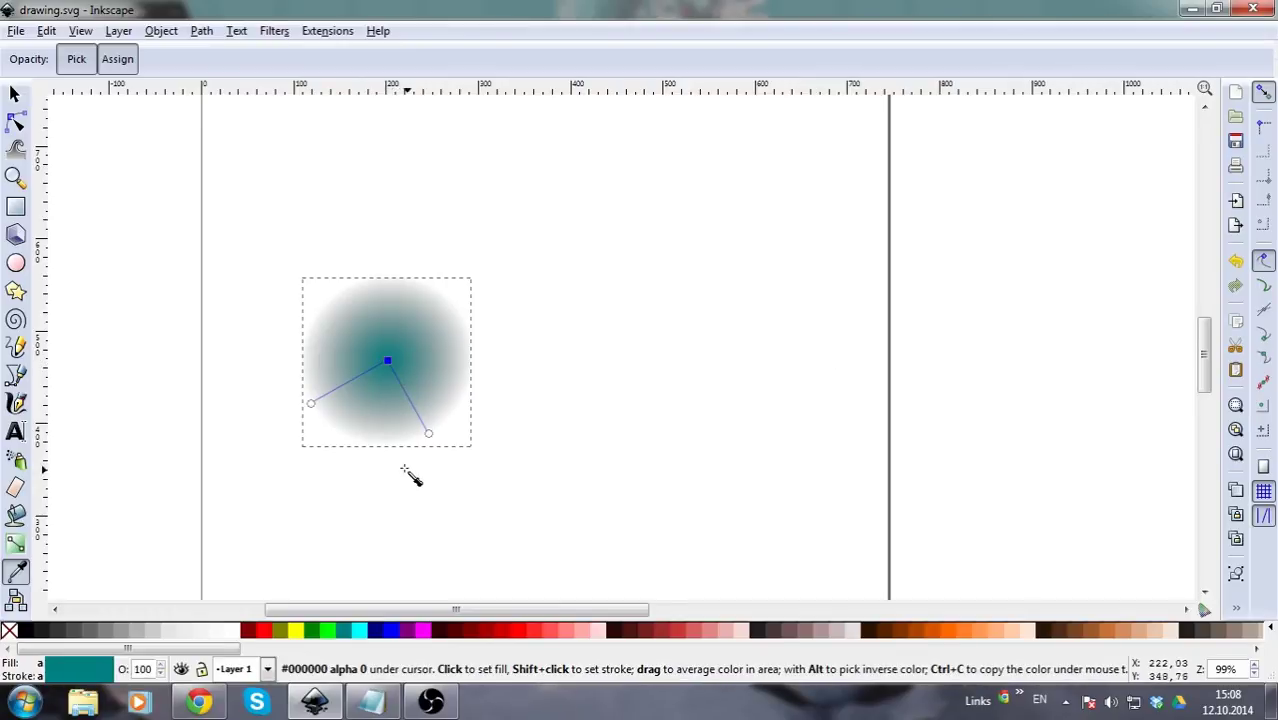
pyautogui.click(683, 287)
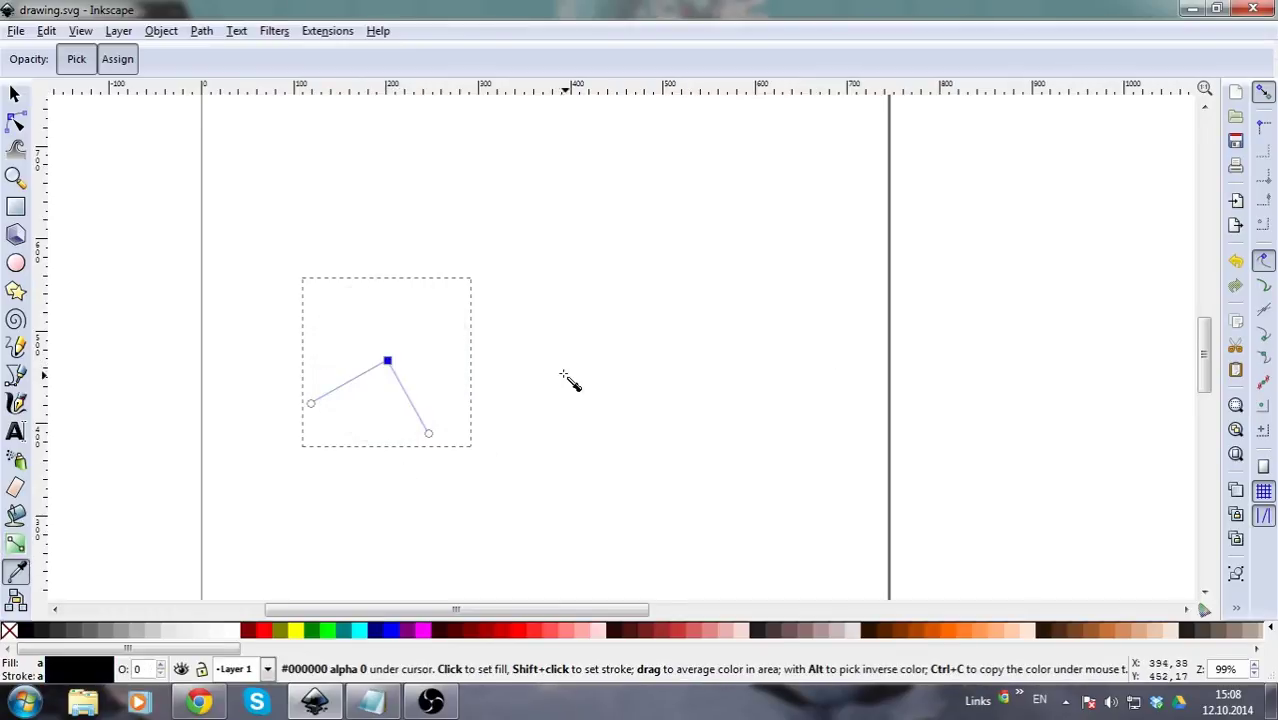
pyautogui.moveTo(371, 343); pyautogui.dragTo(380, 362)
pyautogui.click(282, 632)
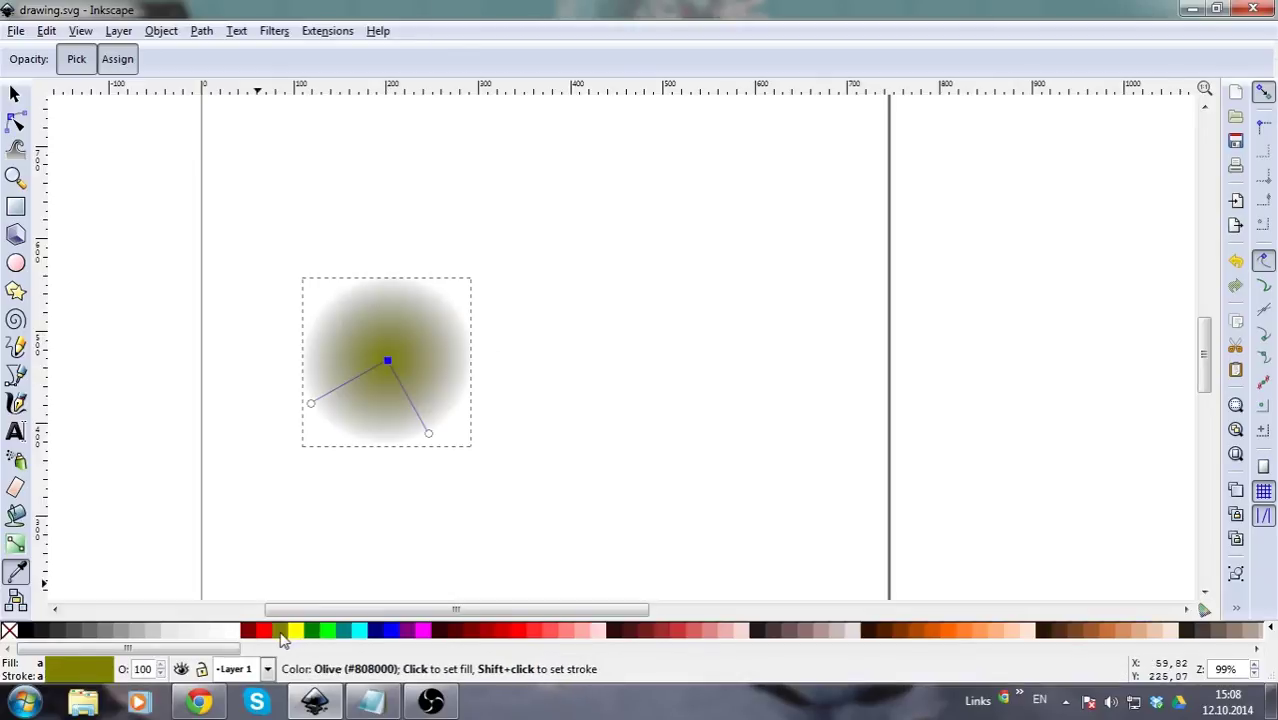
# - Give the square a flat palette fill, trying grey before settling on dark red
pyautogui.click(16, 95)
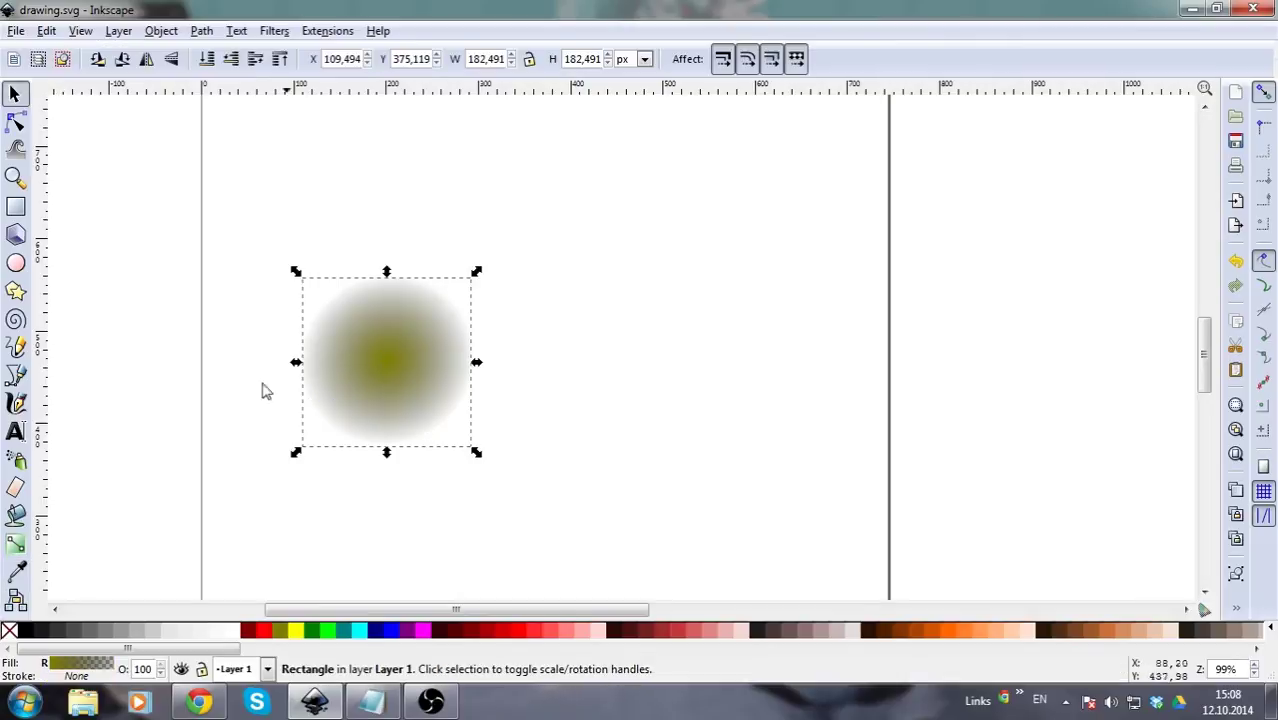
pyautogui.click(105, 631)
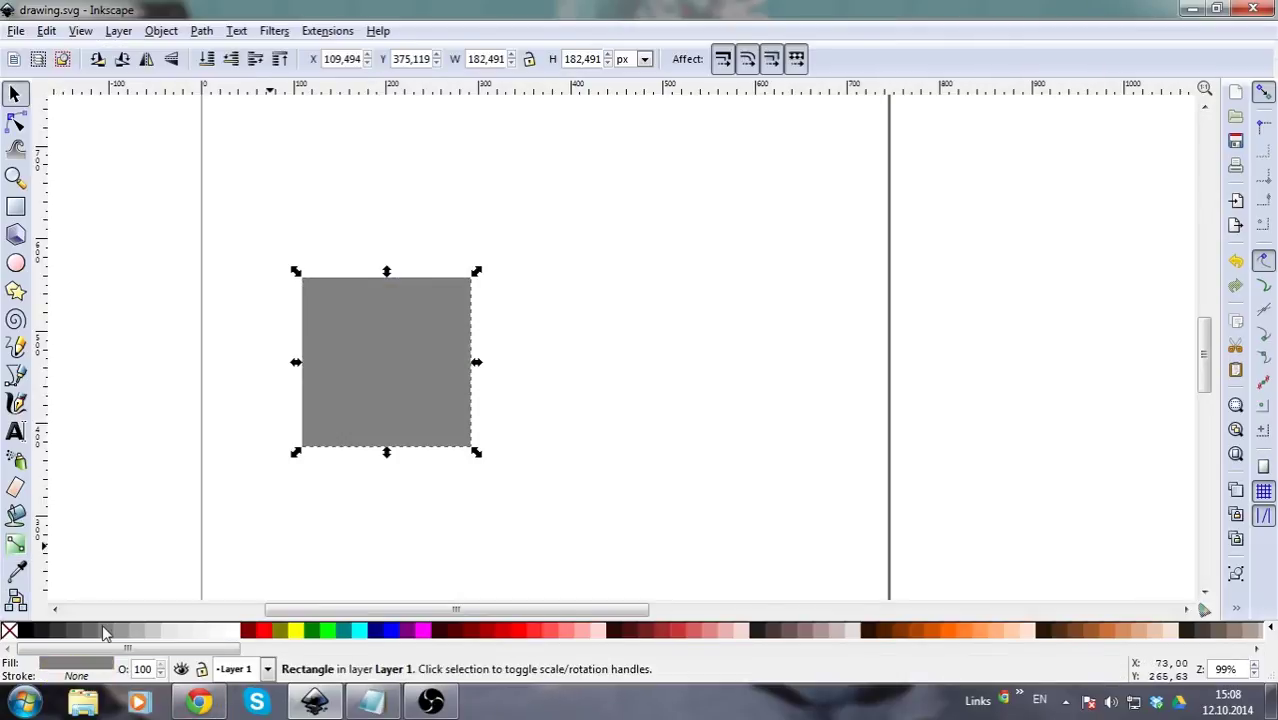
pyautogui.click(435, 632)
pyautogui.click(571, 371)
pyautogui.click(358, 396)
# - Duplicate the square, make the copy orange, and dropper that orange onto the original
pyautogui.hotkey('ctrl', 'd')
pyautogui.moveTo(358, 396); pyautogui.dragTo(676, 283)
pyautogui.click(913, 632)
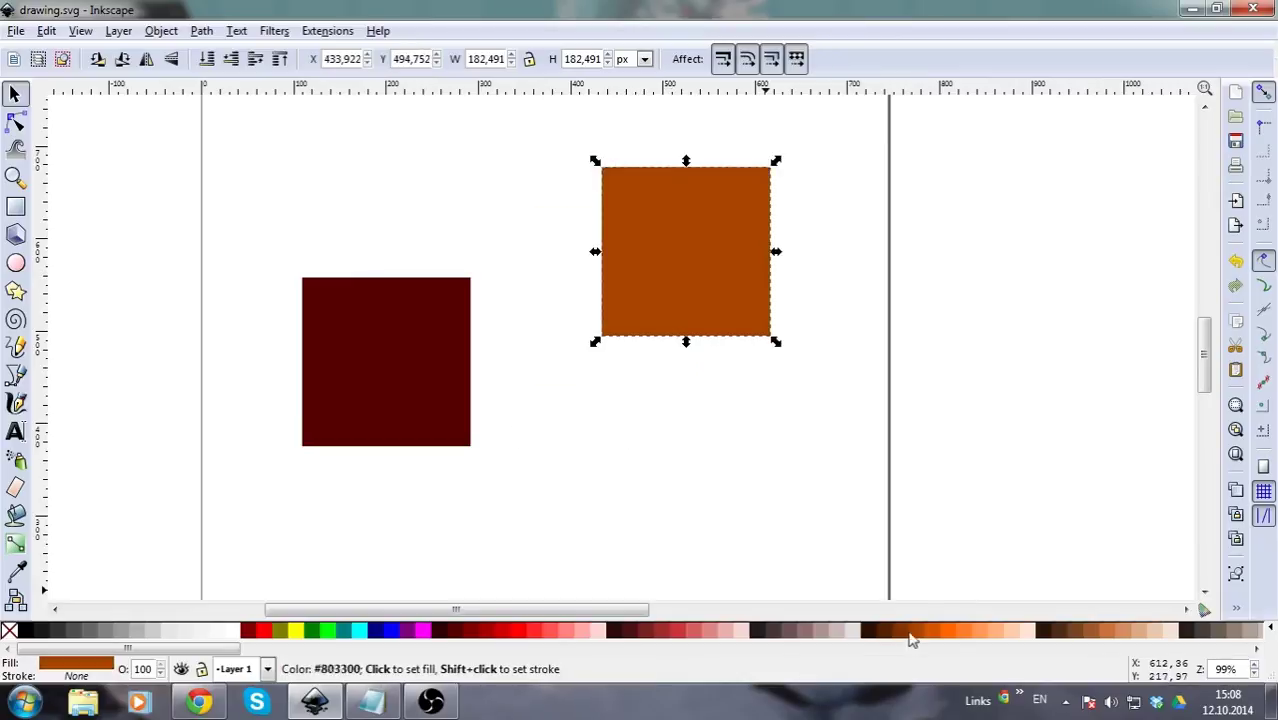
pyautogui.click(435, 393)
pyautogui.click(15, 571)
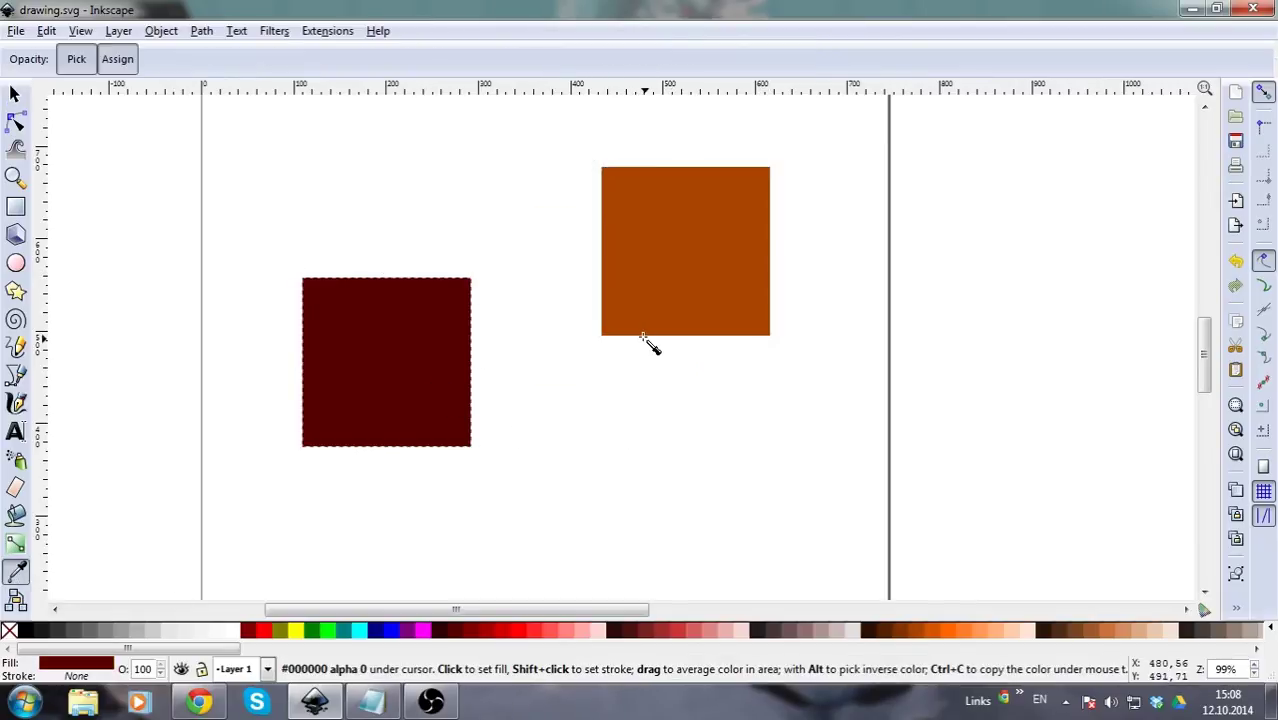
pyautogui.click(678, 268)
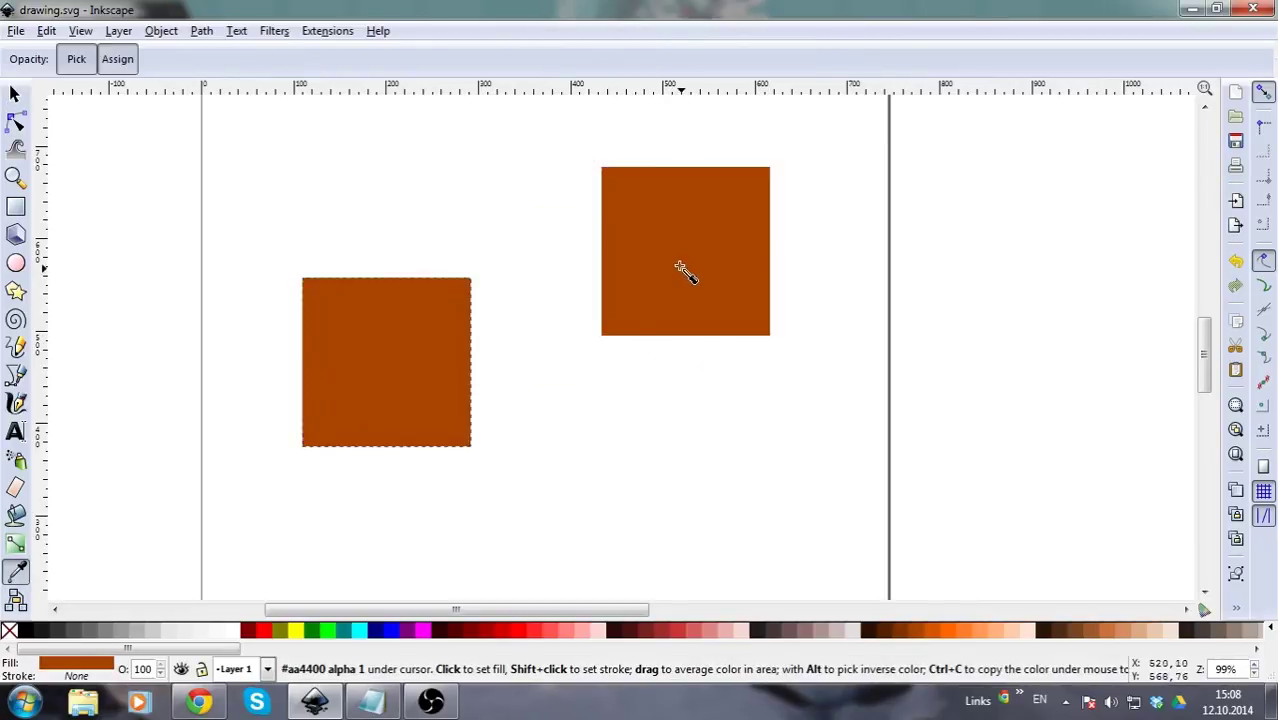
# - Delete the orange copy, then duplicate the remaining orange square to its right
pyautogui.click(15, 95)
pyautogui.click(690, 252)
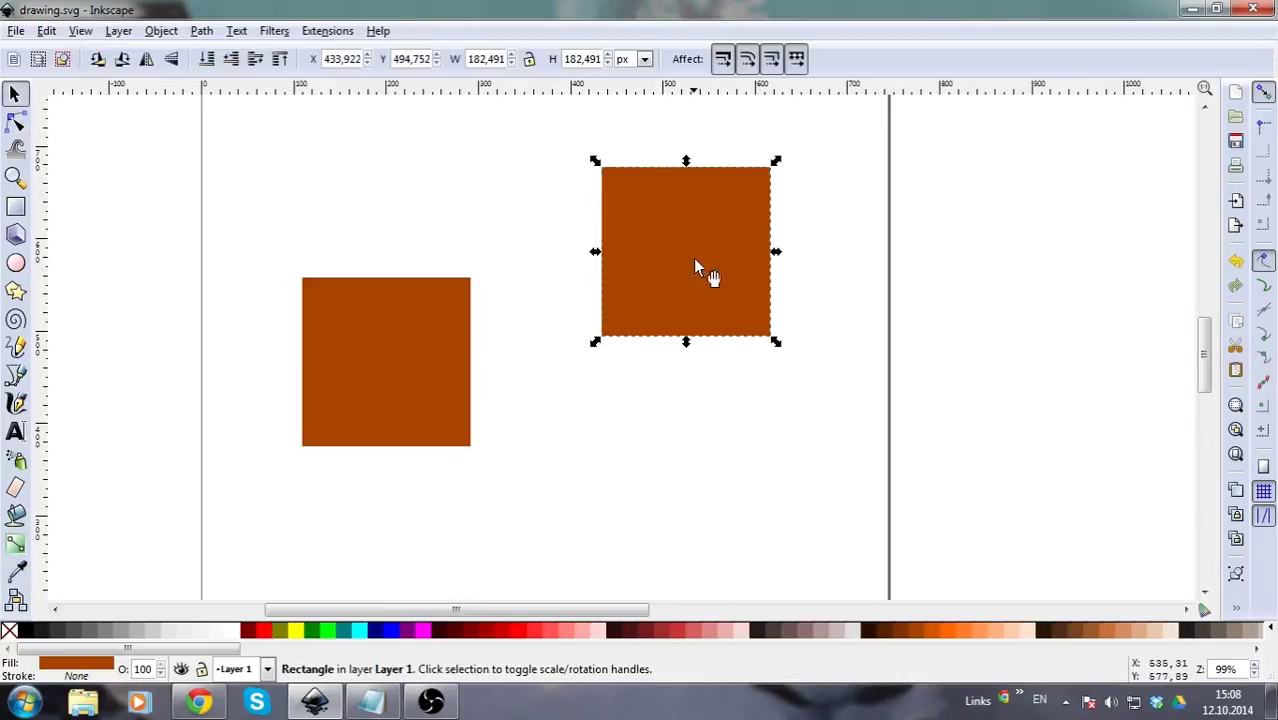
pyautogui.press('Delete')
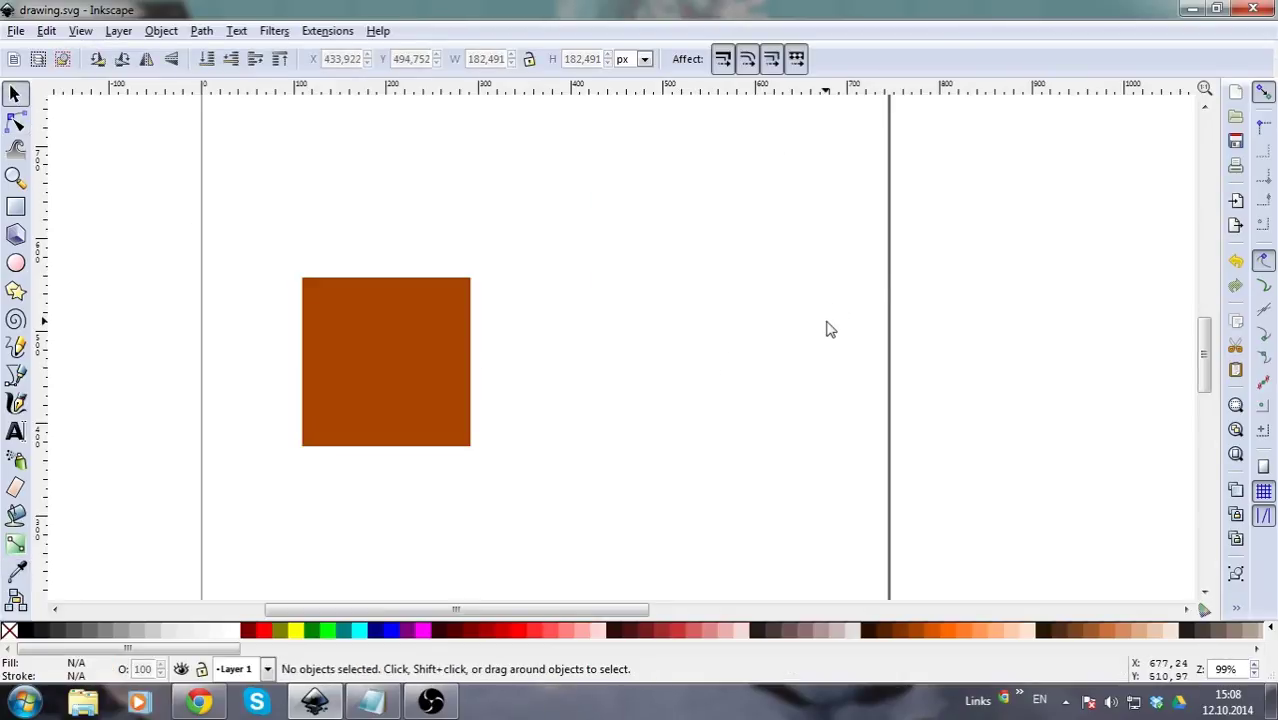
pyautogui.click(368, 405)
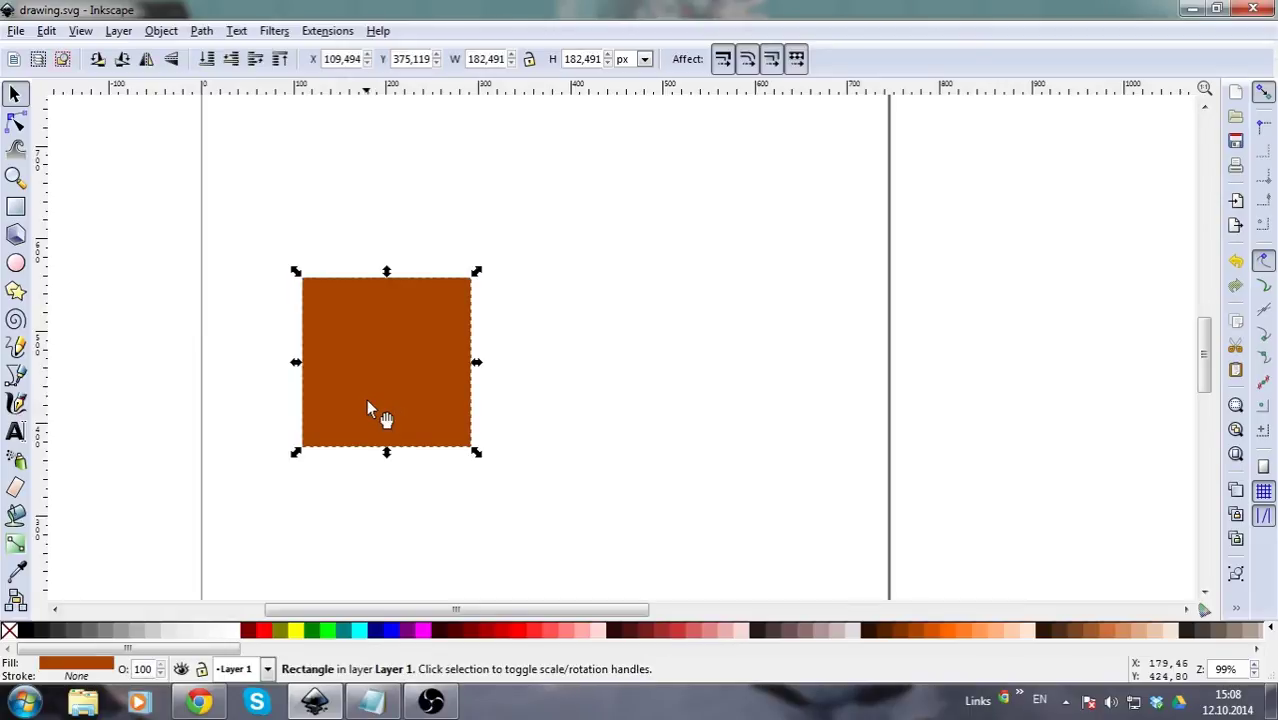
pyautogui.click(383, 585)
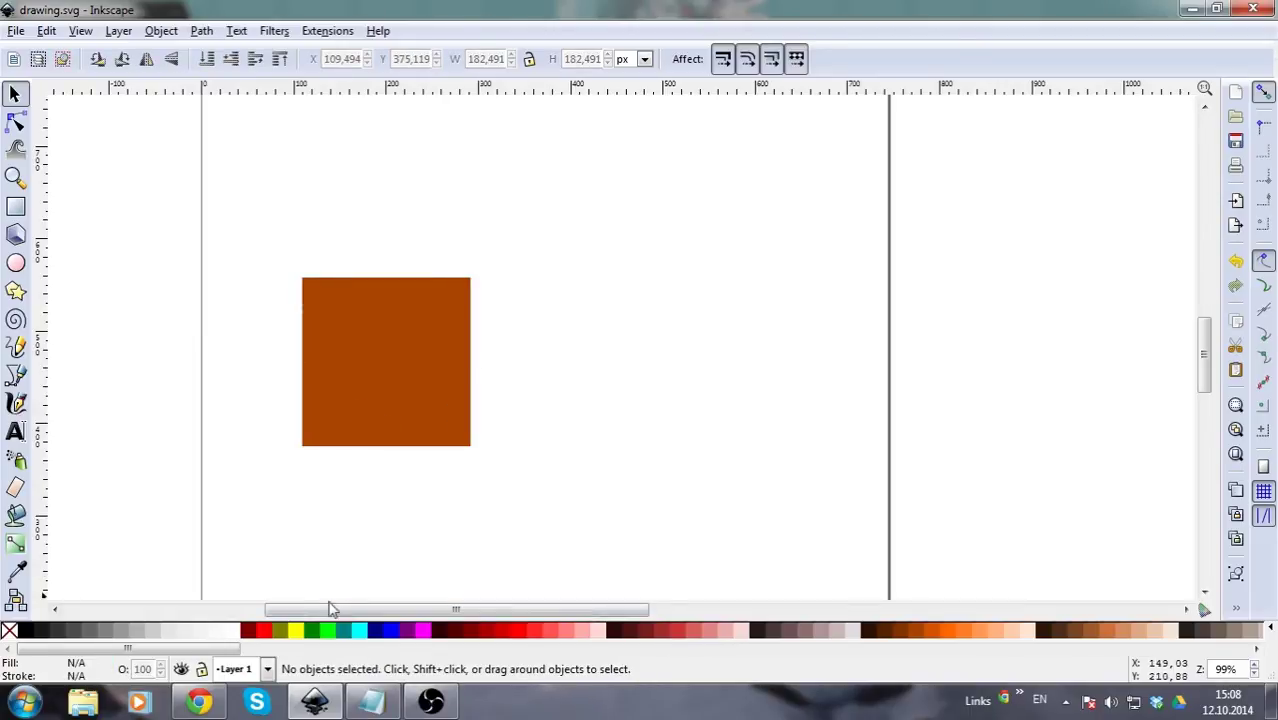
pyautogui.click(379, 403)
pyautogui.hotkey('ctrl', 'd')
pyautogui.moveTo(350, 384); pyautogui.dragTo(862, 369)
# - Make a third square and link the three squares with diagram connectors
pyautogui.hotkey('ctrl', 'd')
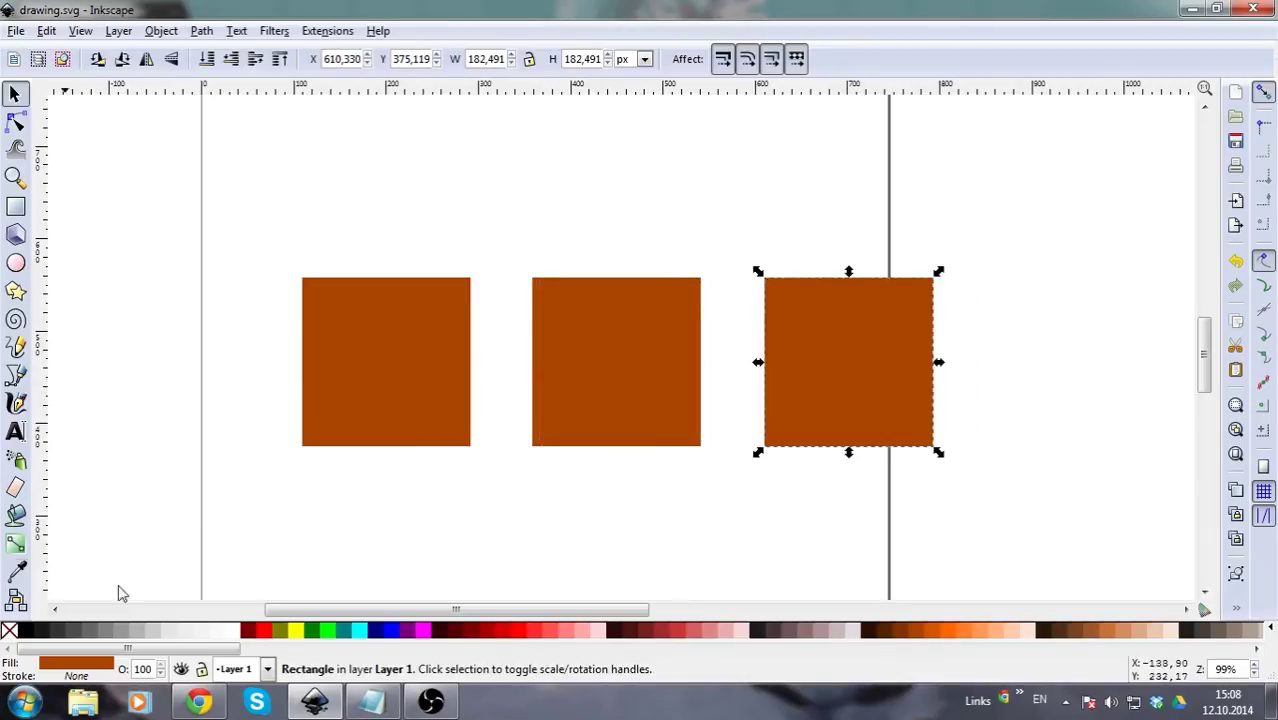
pyautogui.click(15, 600)
pyautogui.moveTo(388, 362); pyautogui.dragTo(847, 362)
pyautogui.click(850, 365)
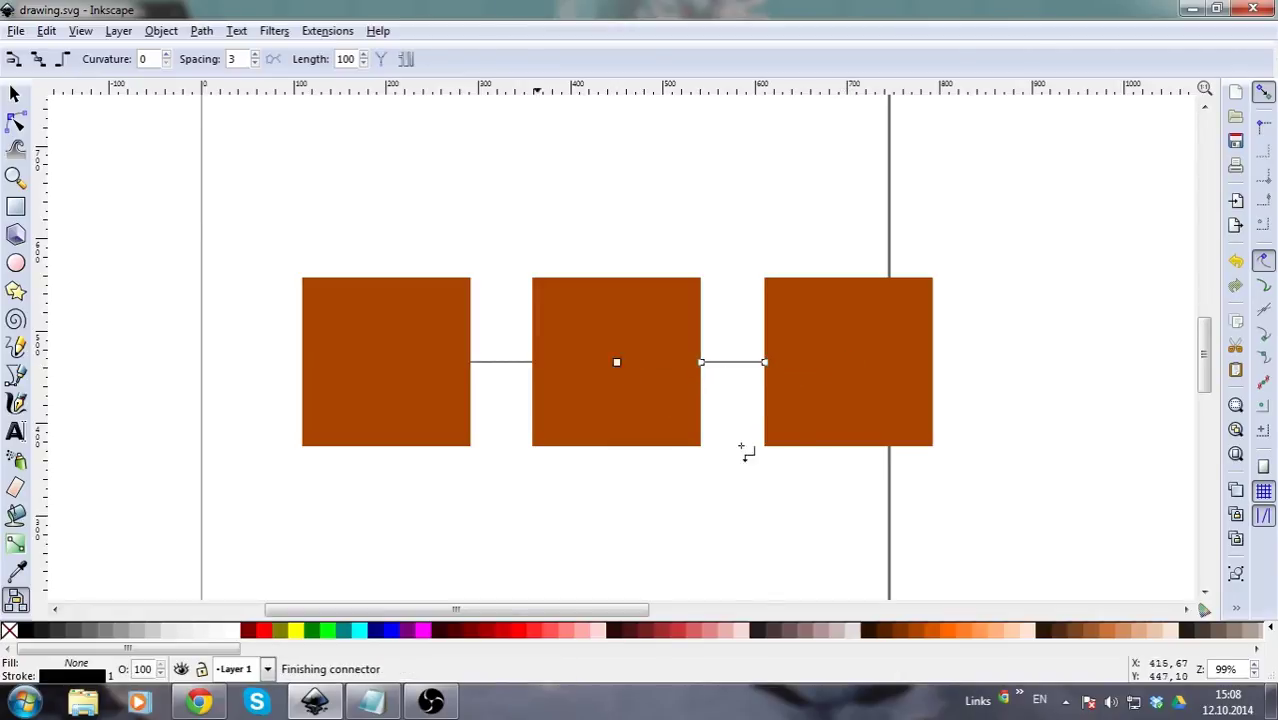
# - Arrange the connected squares into a triangle with the middle square raised above the others
pyautogui.press('F1')
pyautogui.click(621, 433)
pyautogui.moveTo(621, 433); pyautogui.dragTo(605, 259)
pyautogui.moveTo(399, 372); pyautogui.dragTo(425, 488)
pyautogui.moveTo(883, 382); pyautogui.dragTo(828, 488)
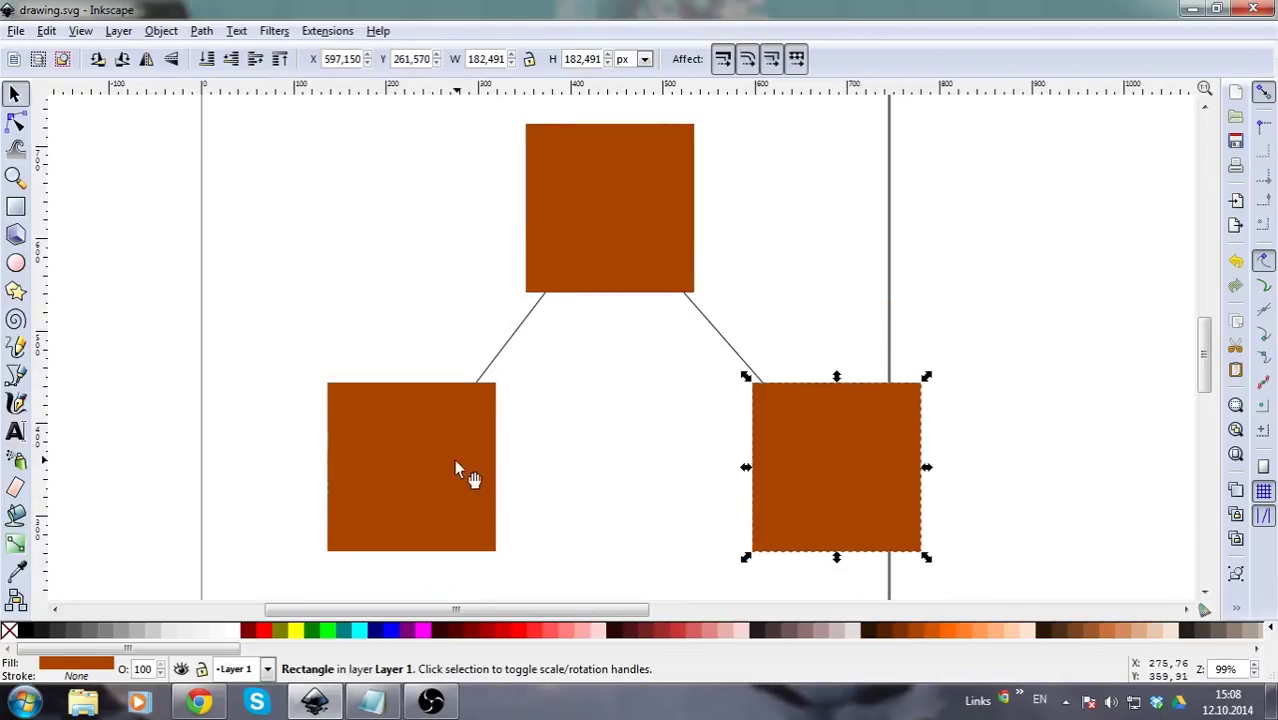
pyautogui.moveTo(455, 470); pyautogui.dragTo(343, 483)
pyautogui.moveTo(849, 472); pyautogui.dragTo(888, 411)
# - Undo the last square move, then select and delete all squares and connectors
pyautogui.click(656, 548)
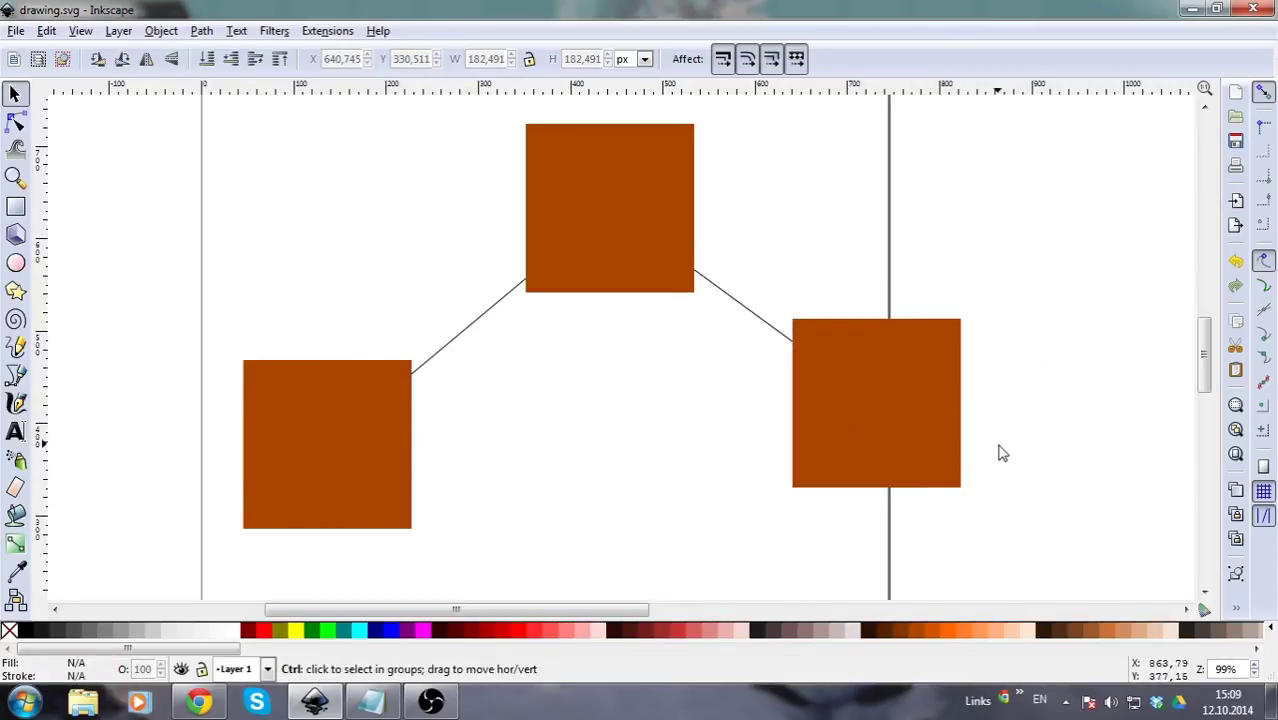
pyautogui.hotkey('ctrl', 'z')
pyautogui.hotkey('ctrl', 'z')
pyautogui.hotkey('ctrl', 'z')
pyautogui.hotkey('ctrl', 'z')
pyautogui.hotkey('ctrl', 'z')
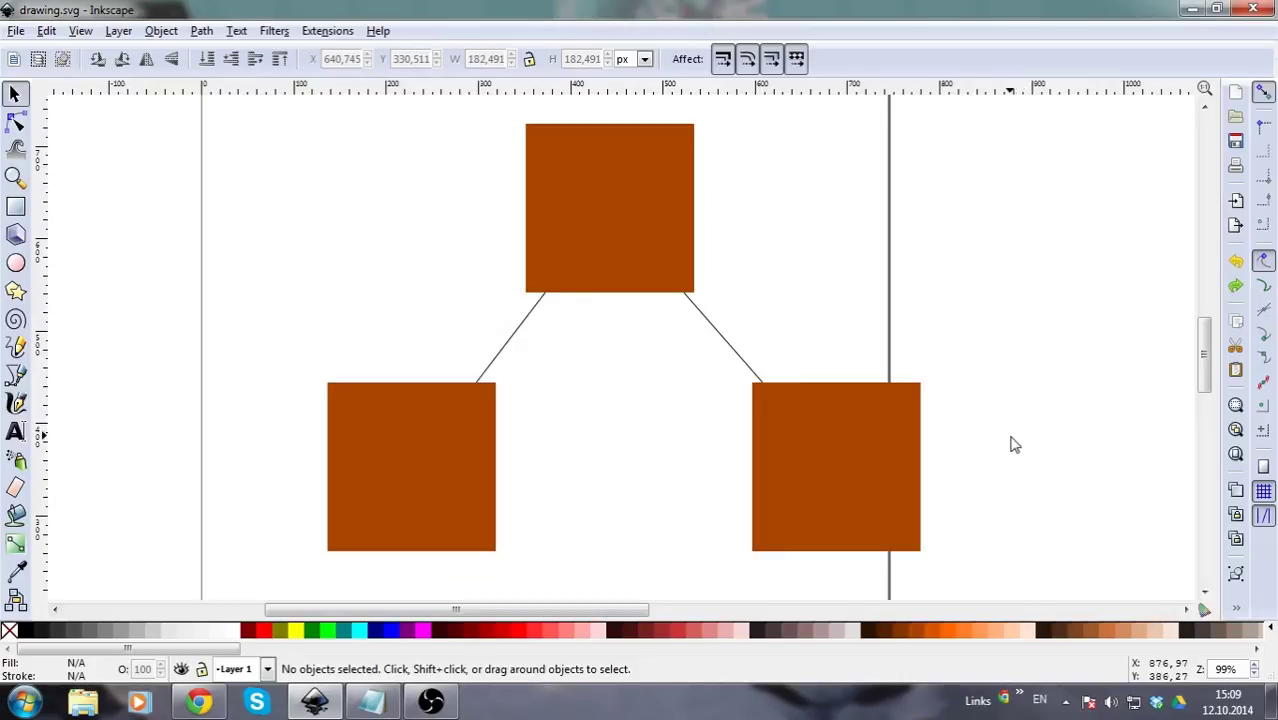
pyautogui.moveTo(1044, 568); pyautogui.dragTo(192, 106)
pyautogui.press('Delete')
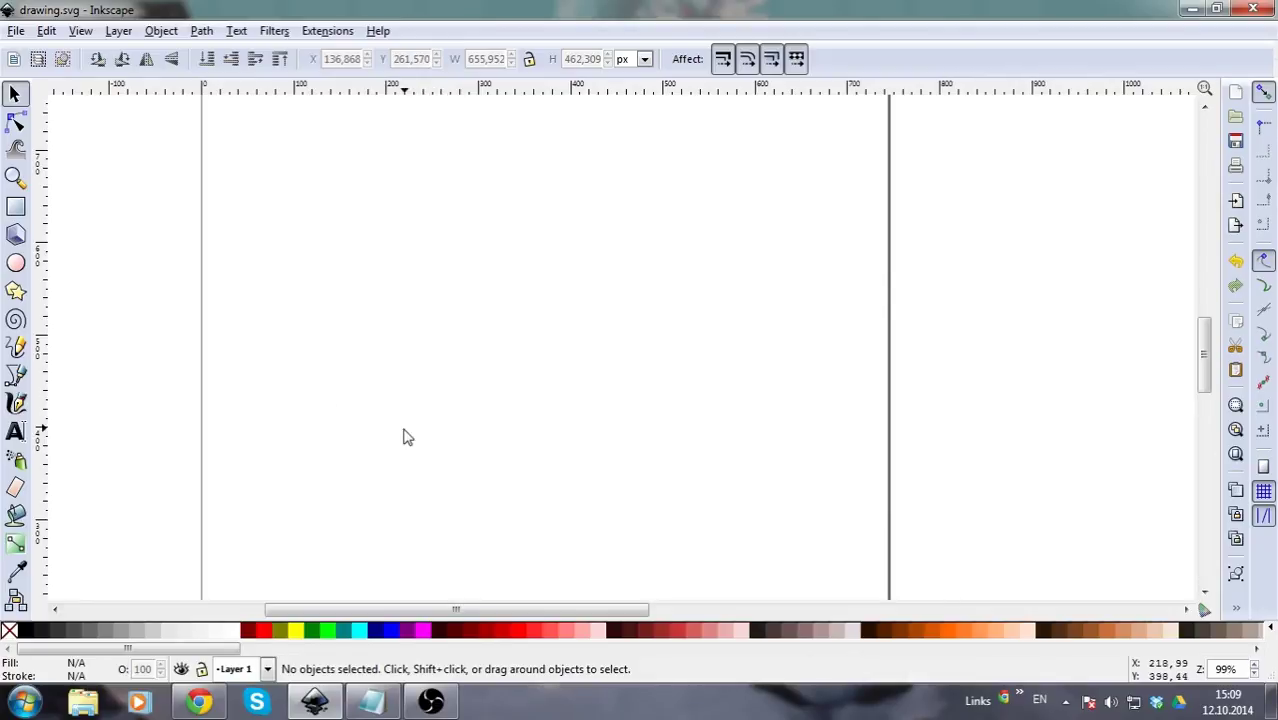
# - Open Document Properties from the File menu
pyautogui.click(15, 31)
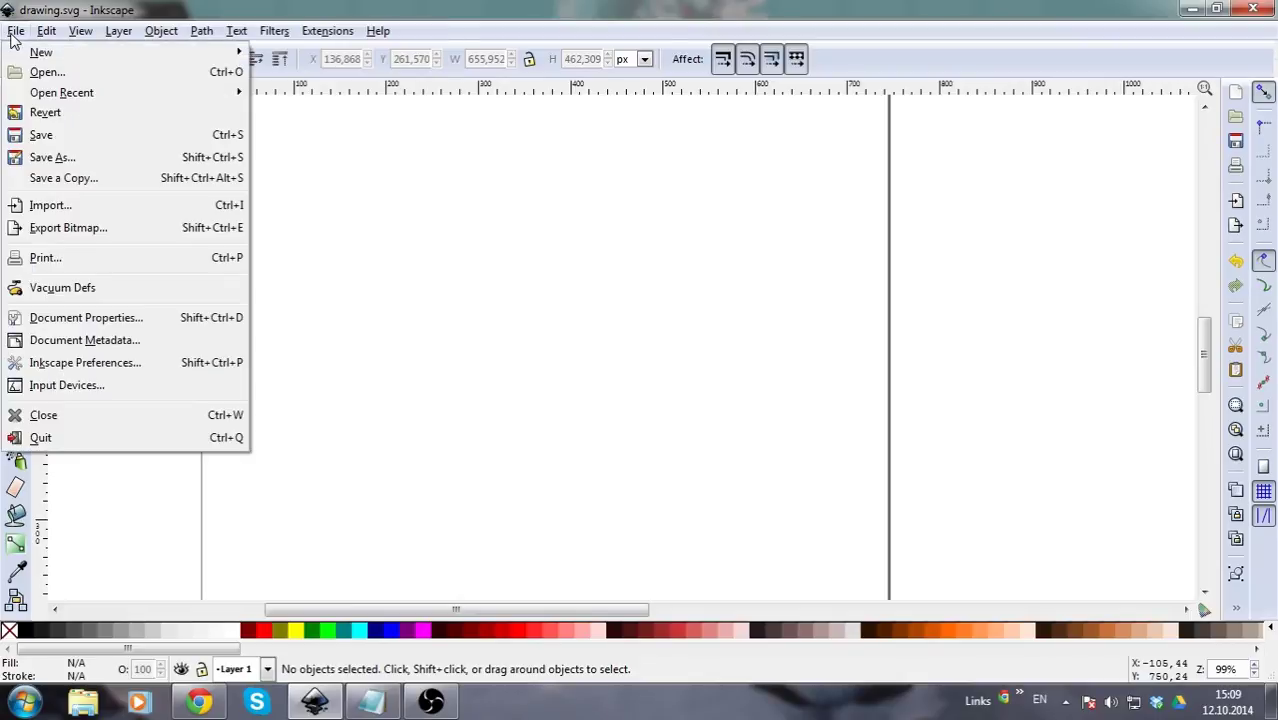
pyautogui.click(112, 318)
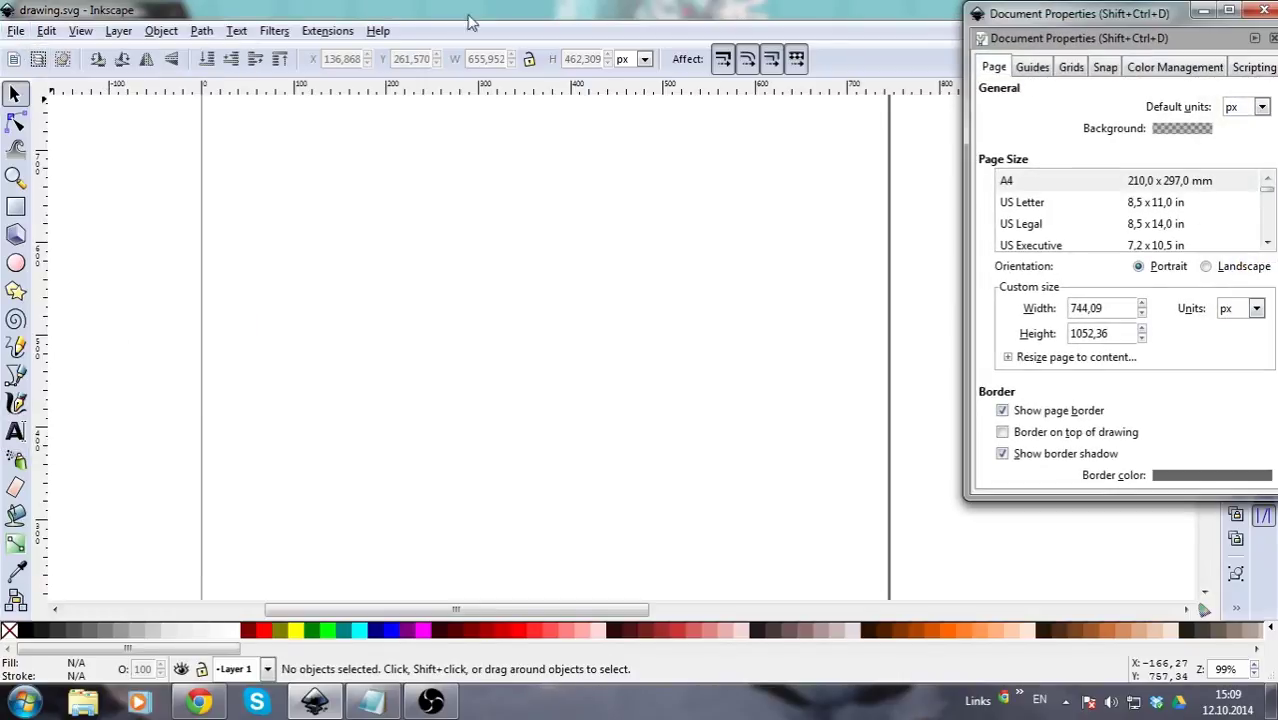
pyautogui.click(19, 32)
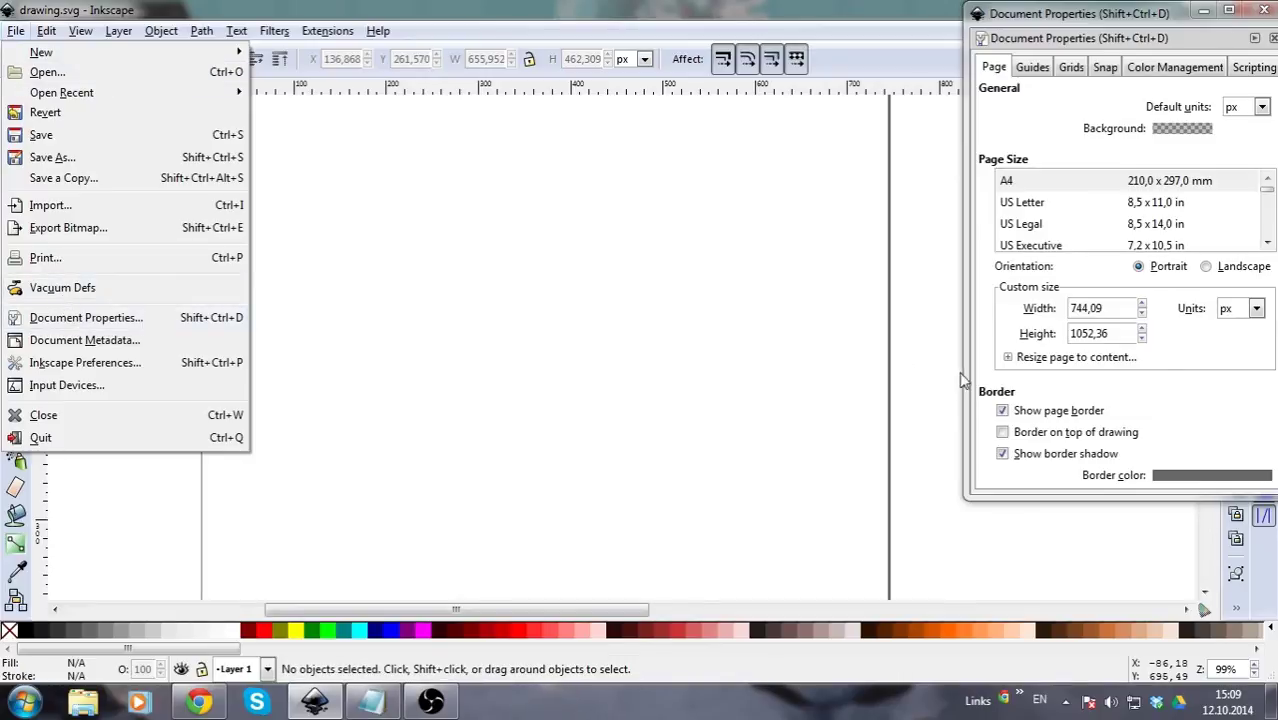
pyautogui.click(1216, 388)
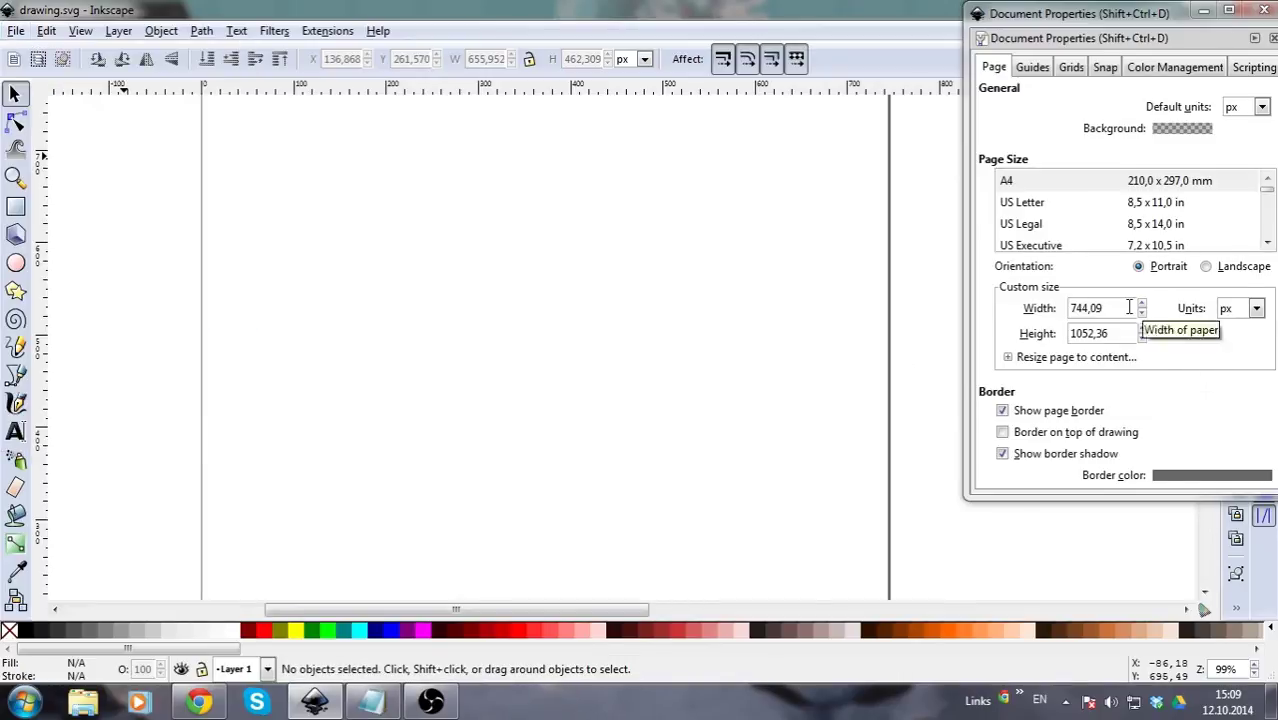
# - Enter 100 for the page width and 100 px for the height in the custom size fields
pyautogui.moveTo(1129, 307); pyautogui.dragTo(1072, 310)
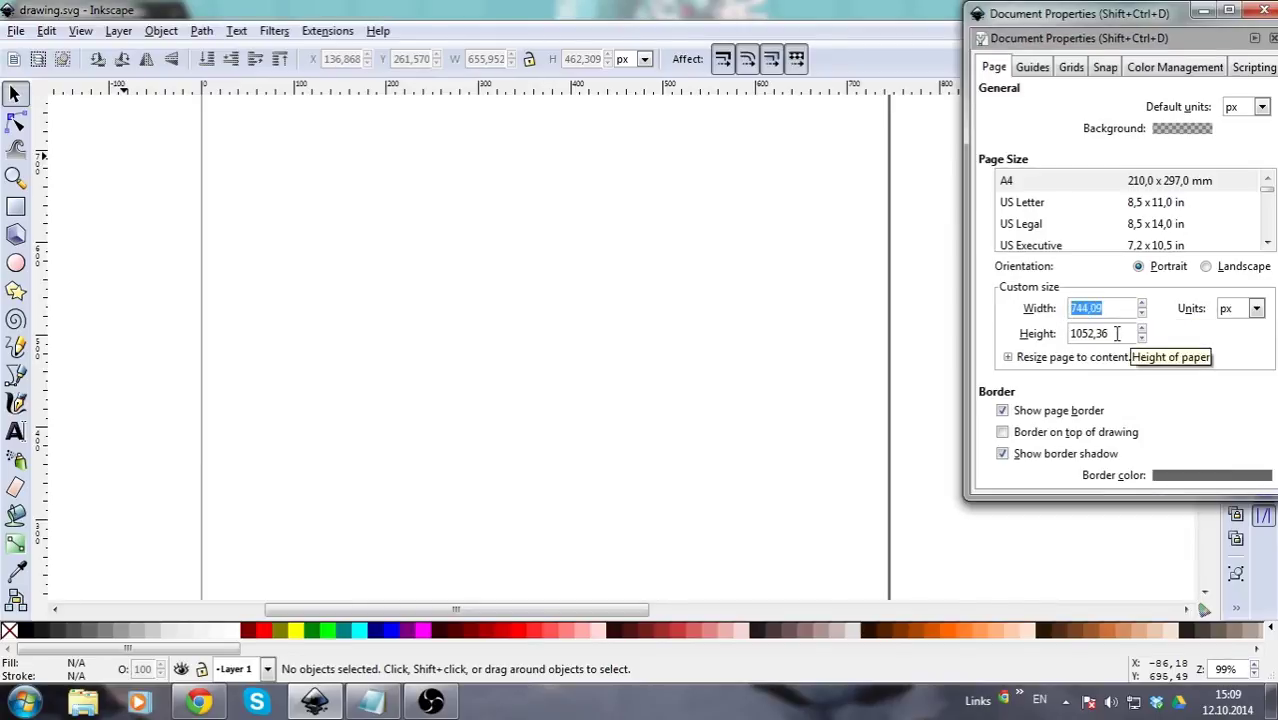
pyautogui.click(1103, 310)
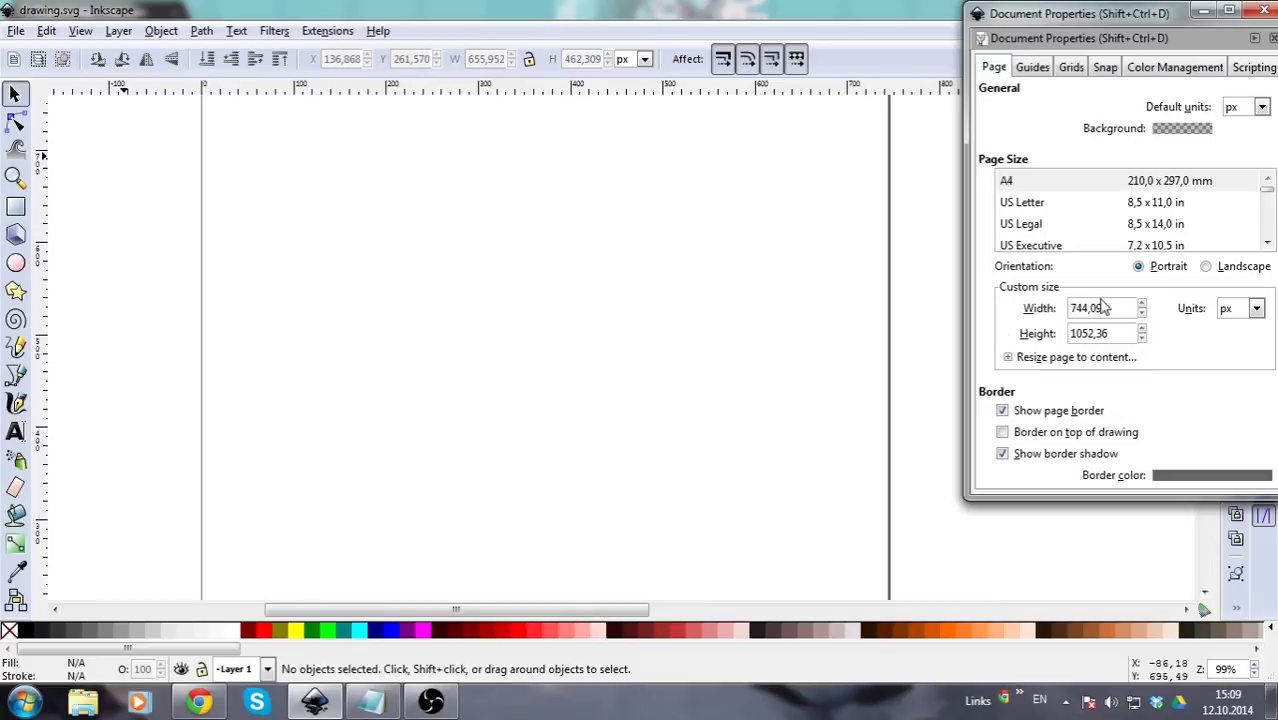
pyautogui.doubleClick(1103, 308)
pyautogui.write('100')
pyautogui.press('Tab')
pyautogui.write('100')
pyautogui.press('Return')
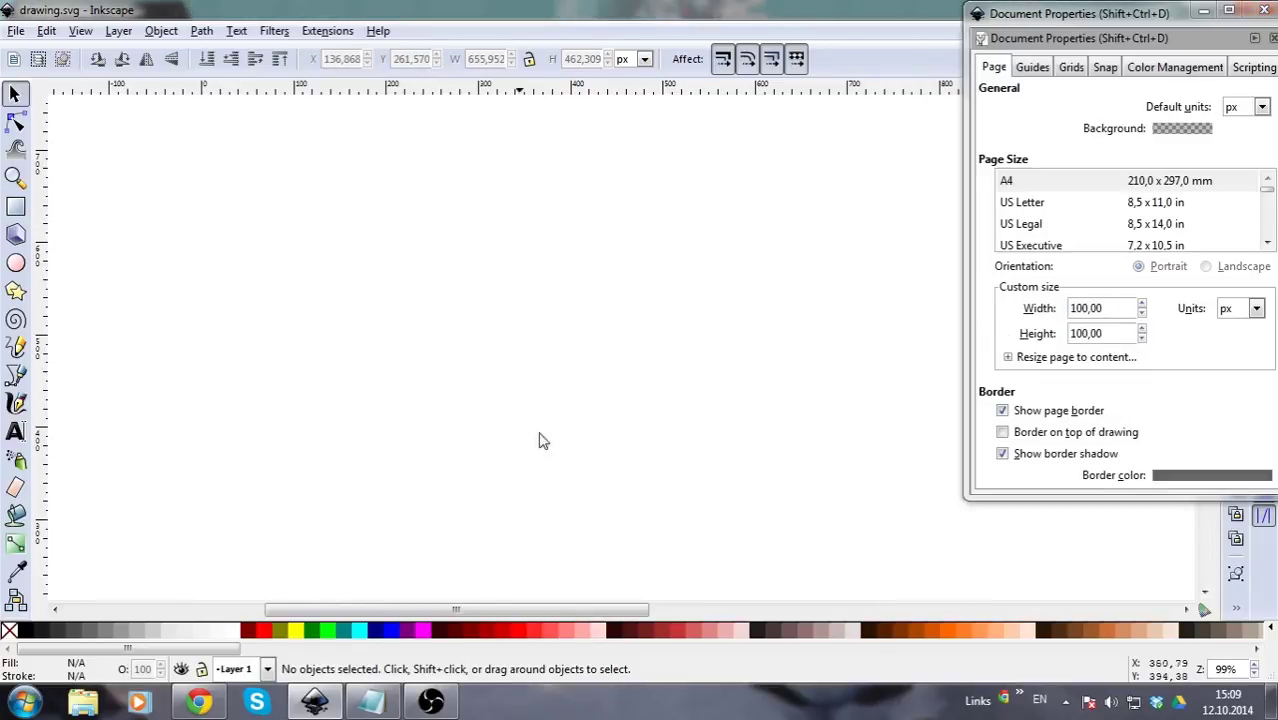
pyautogui.keyDown('ctrl'); pyautogui.scroll(-2, 422, 436); pyautogui.keyUp('ctrl')
pyautogui.scroll(-3, 385, 438)
pyautogui.keyDown('ctrl'); pyautogui.scroll(3, 330, 420); pyautogui.keyUp('ctrl')
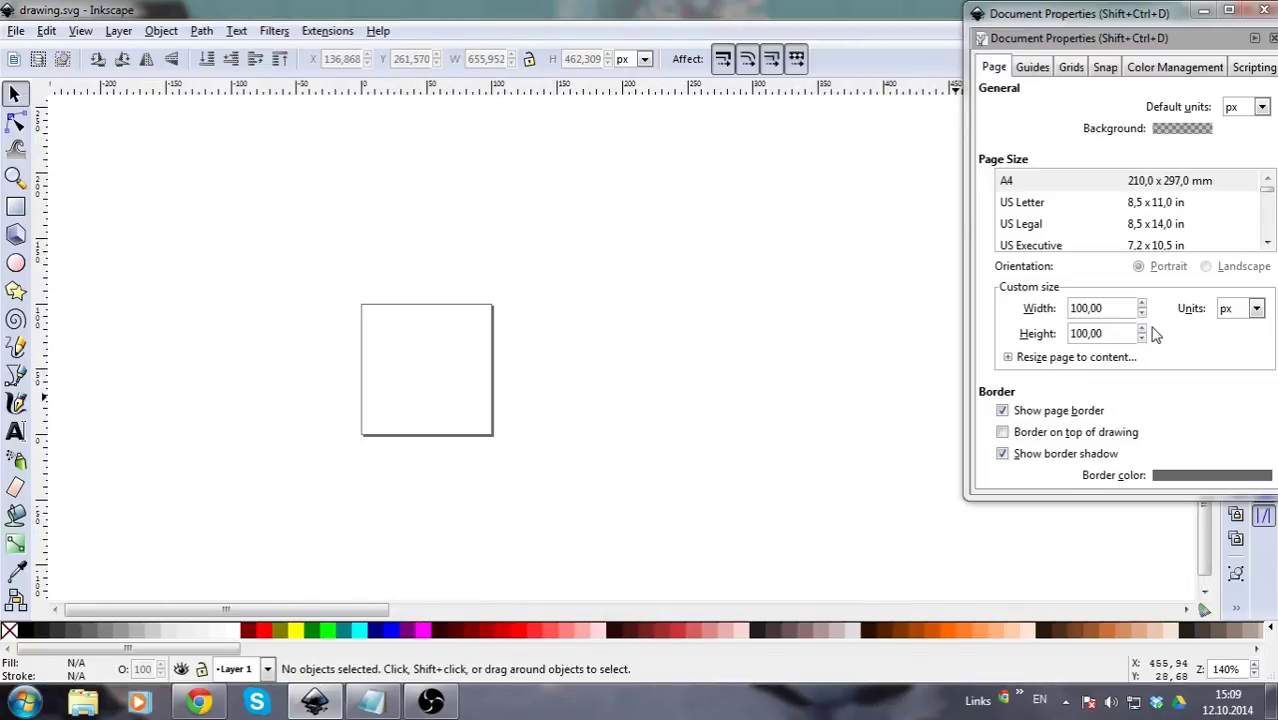
pyautogui.click(1255, 310)
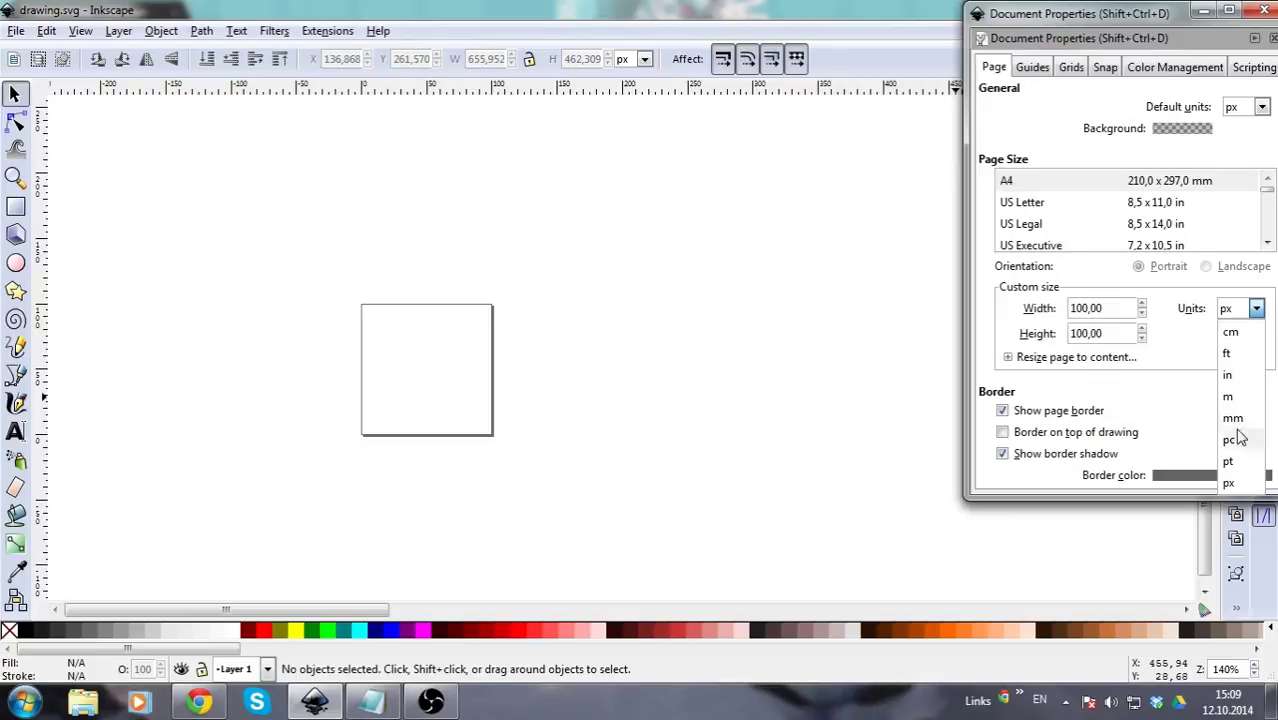
# - Keep px as the page units and switch the page size to US Letter
pyautogui.click(1256, 312)
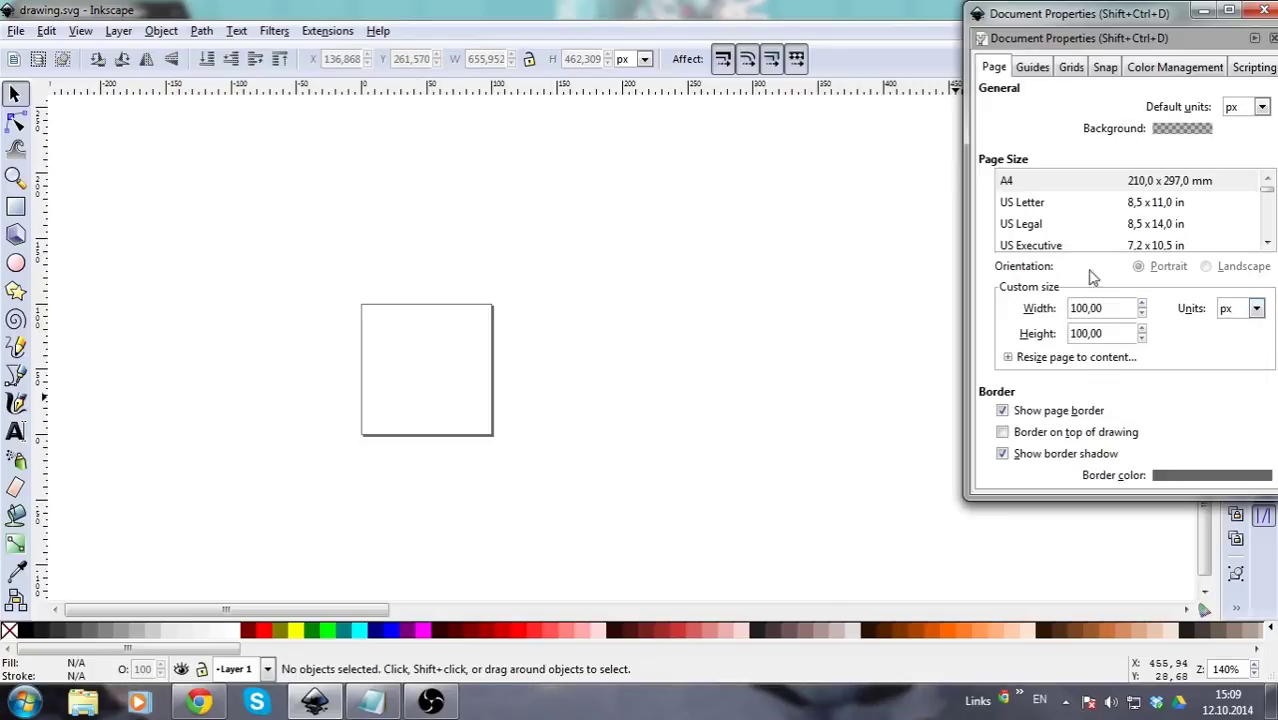
pyautogui.click(1041, 209)
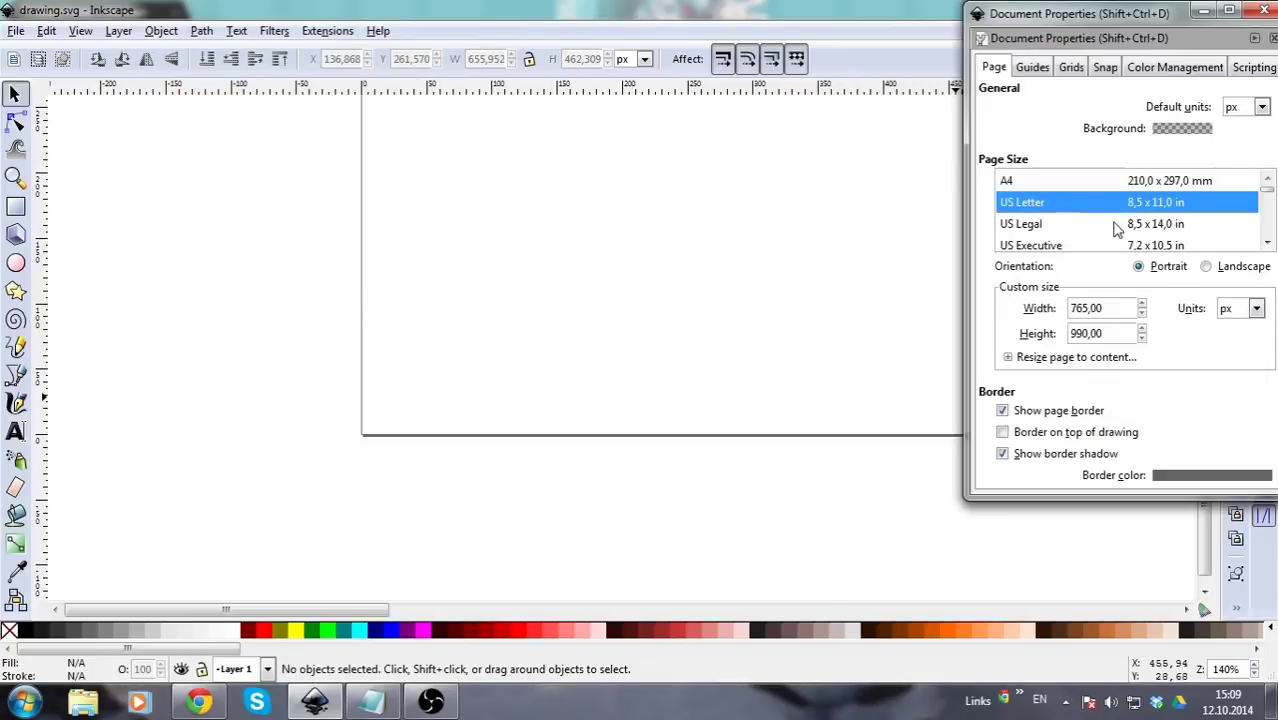
pyautogui.scroll(-5, 1108, 224)
pyautogui.scroll(-9, 1110, 225)
pyautogui.scroll(-10, 1112, 226)
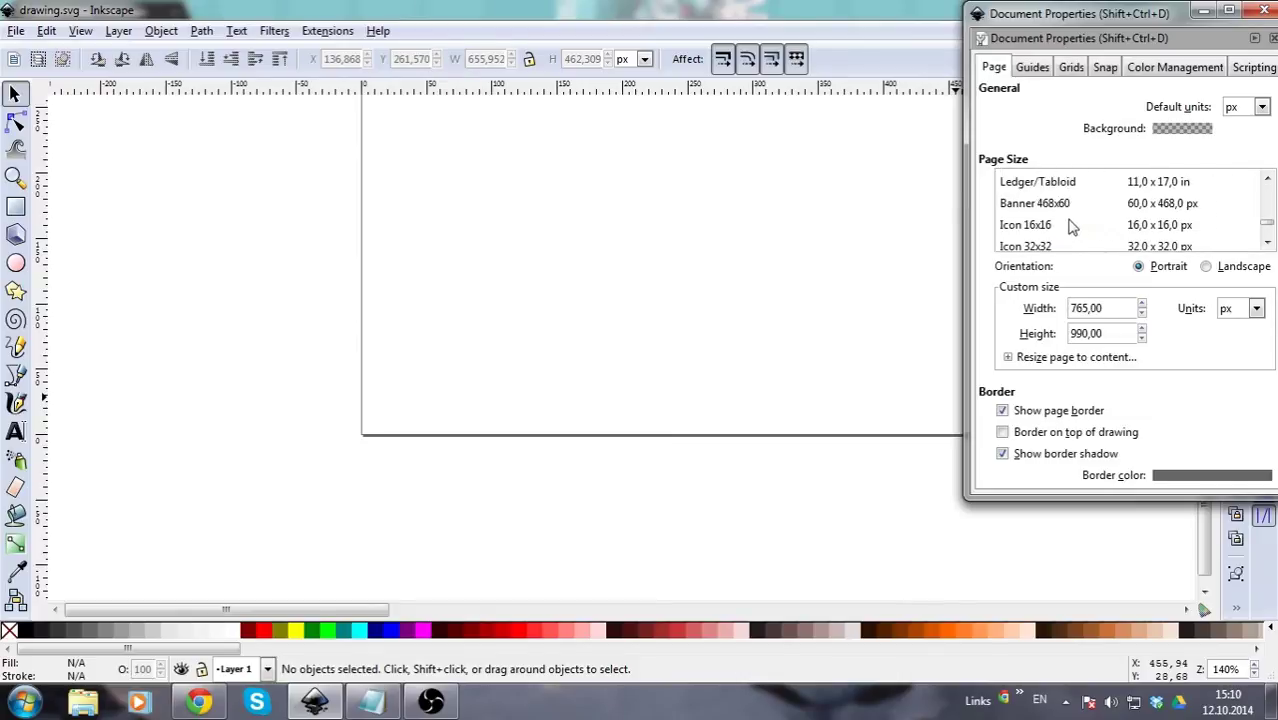
pyautogui.scroll(-3, 1070, 228)
pyautogui.scroll(1, 1058, 230)
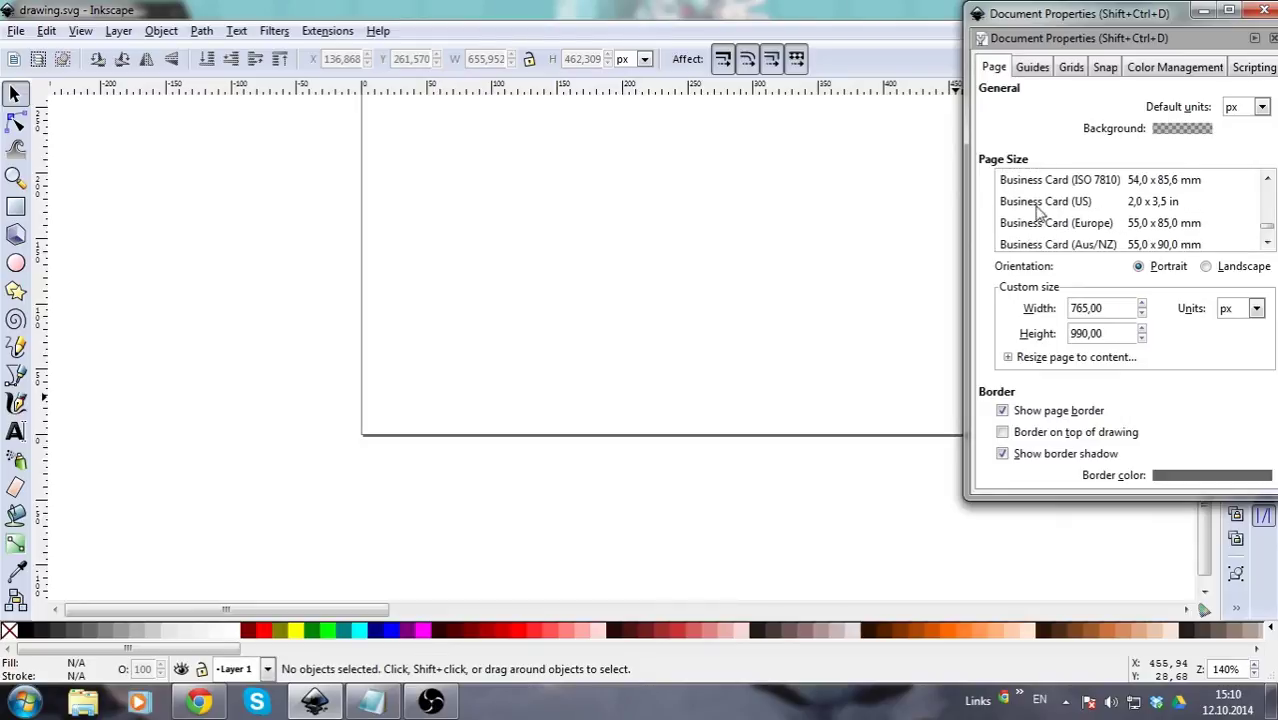
# - Pick the Business Card (Europe) preset in landscape, giving 301.18 × 194.88 px
pyautogui.click(1042, 204)
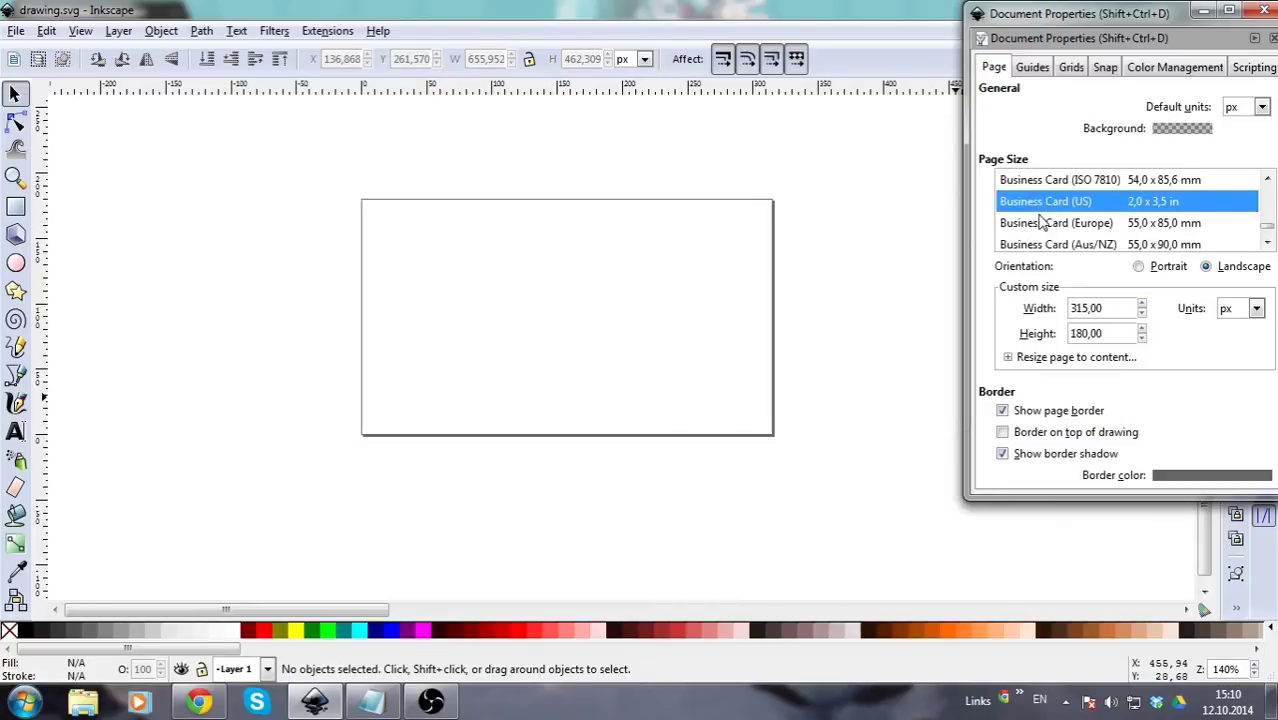
pyautogui.click(1040, 224)
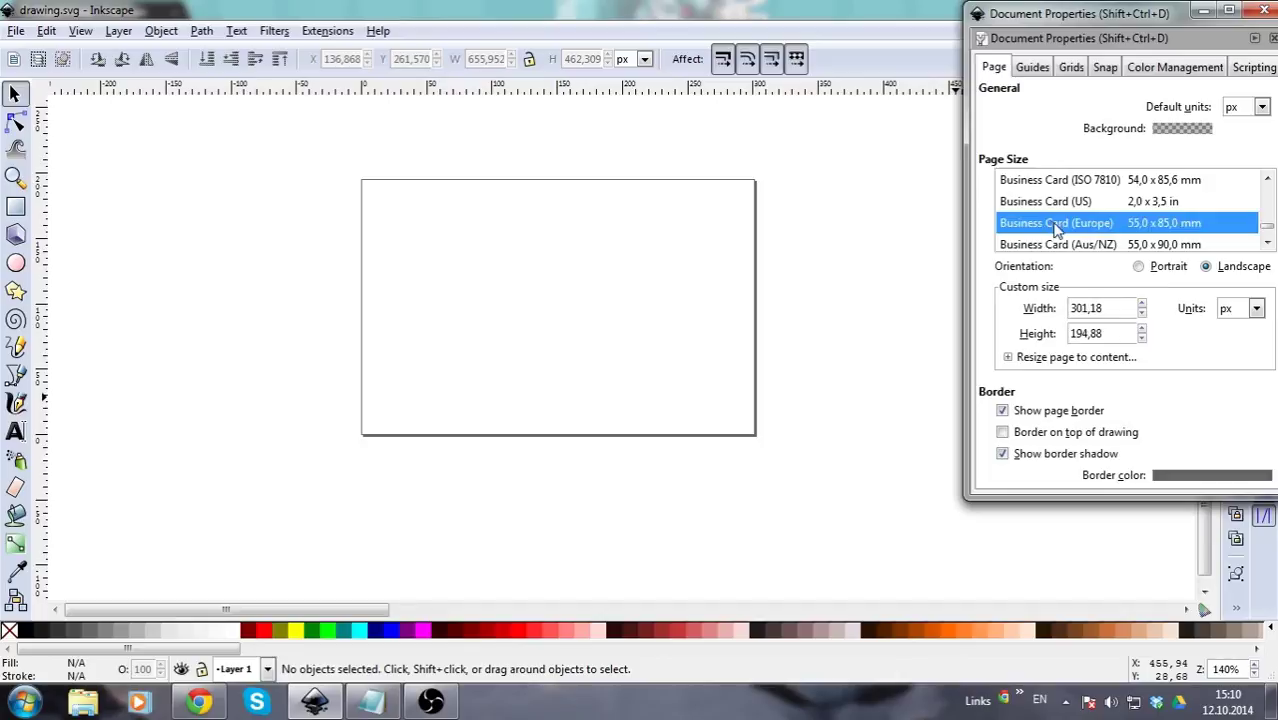
pyautogui.scroll(6, 1070, 230)
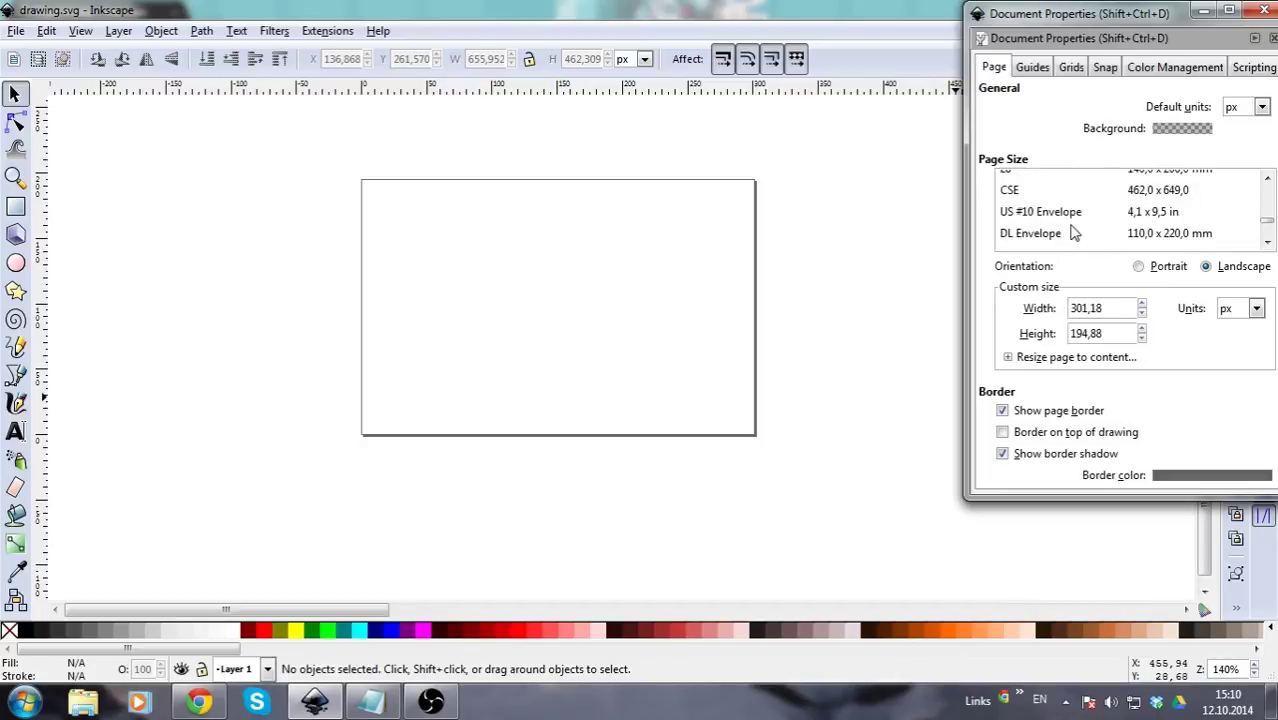
pyautogui.scroll(7, 1070, 225)
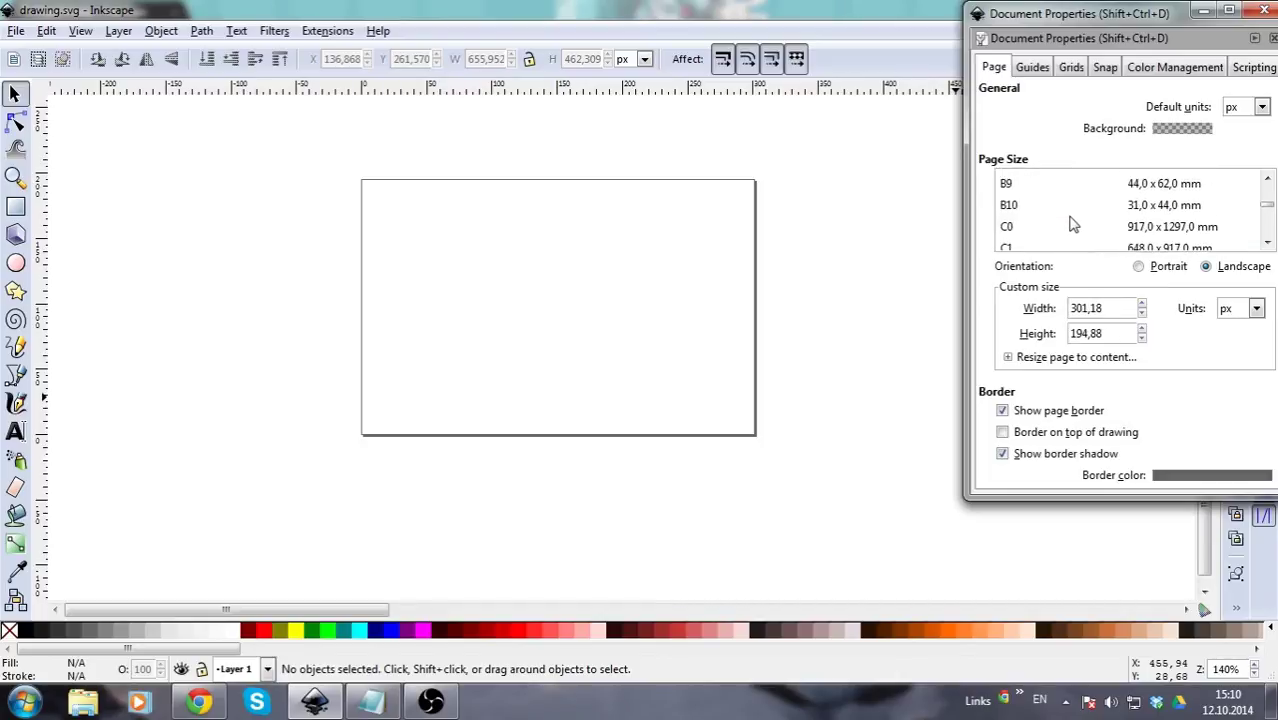
pyautogui.scroll(6, 1089, 219)
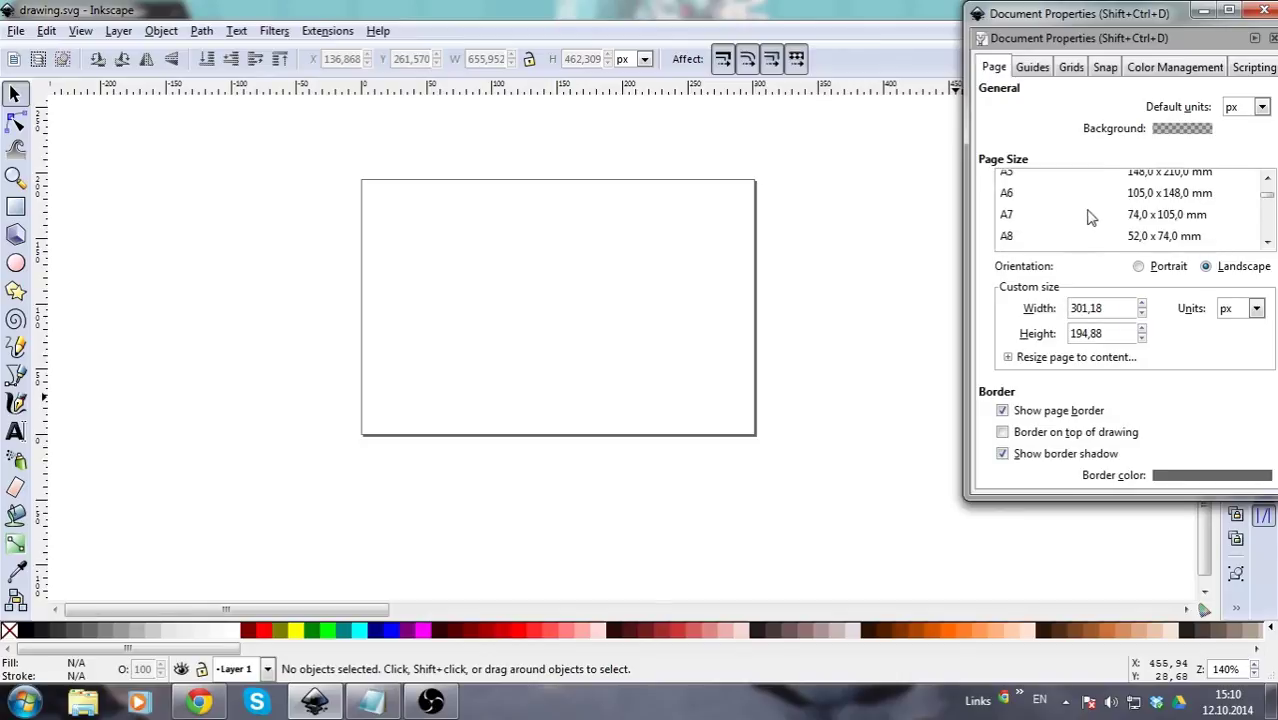
# - Browse the Guides, Grids, Snap, Color Management and Scripting tabs, return to Page, and close Document Properties
pyautogui.click(1032, 67)
pyautogui.click(1071, 70)
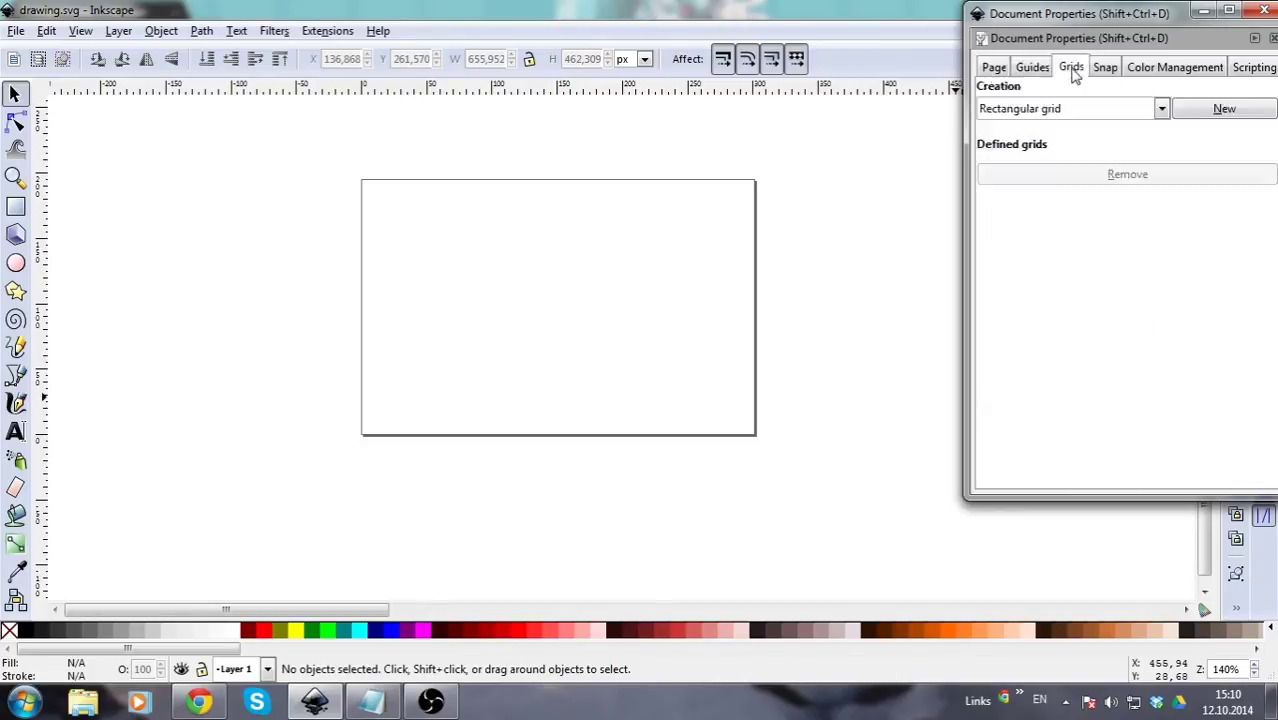
pyautogui.click(1105, 68)
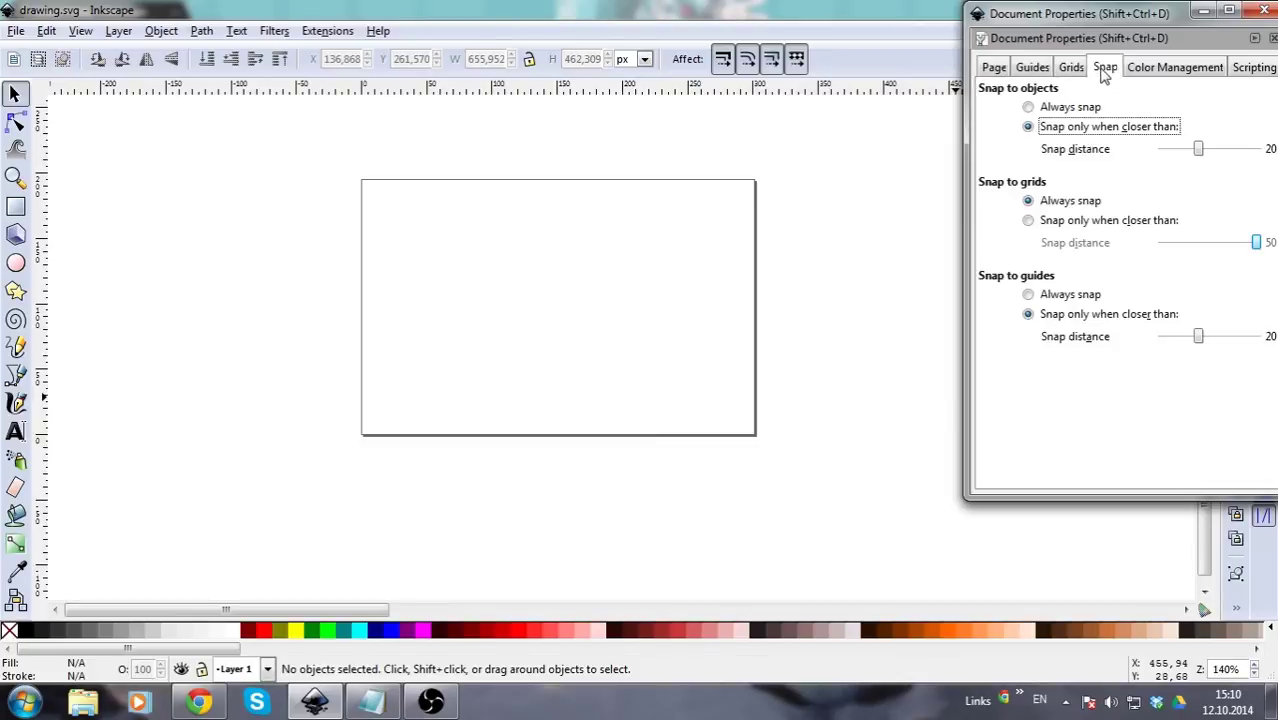
pyautogui.click(1155, 70)
pyautogui.click(1262, 70)
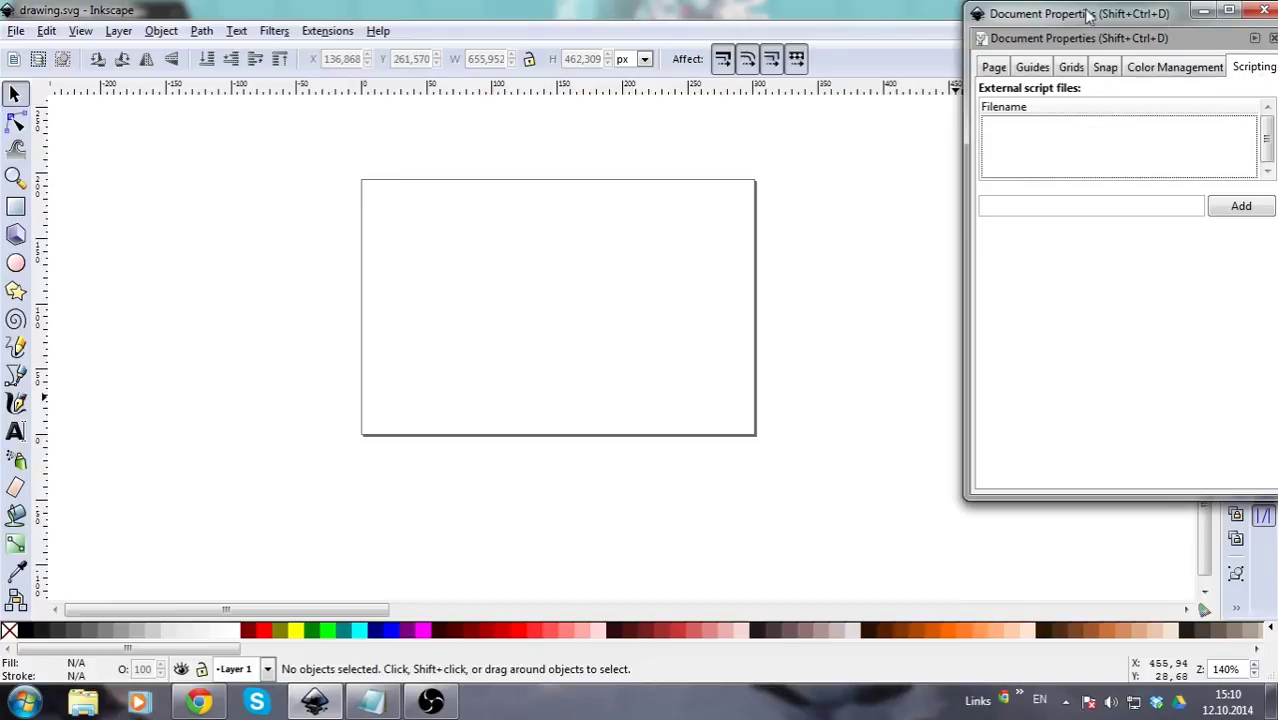
pyautogui.moveTo(1097, 14); pyautogui.dragTo(1055, 16)
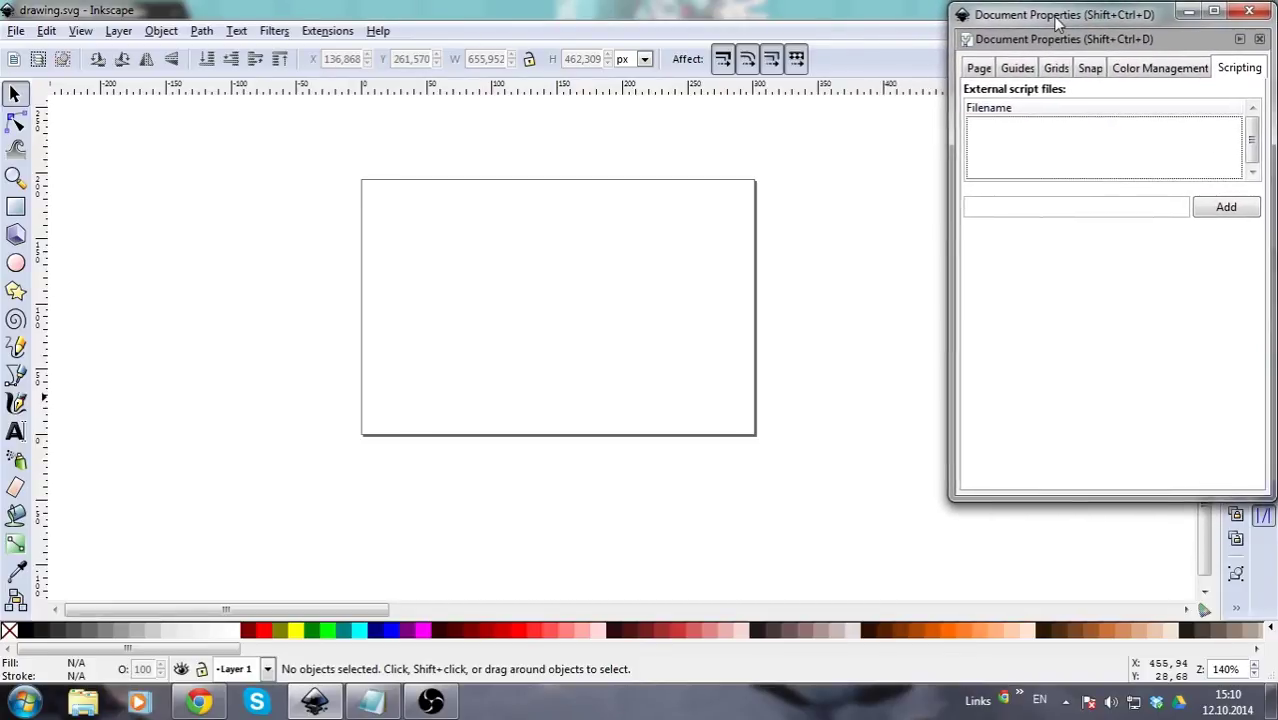
pyautogui.click(1018, 70)
pyautogui.click(978, 68)
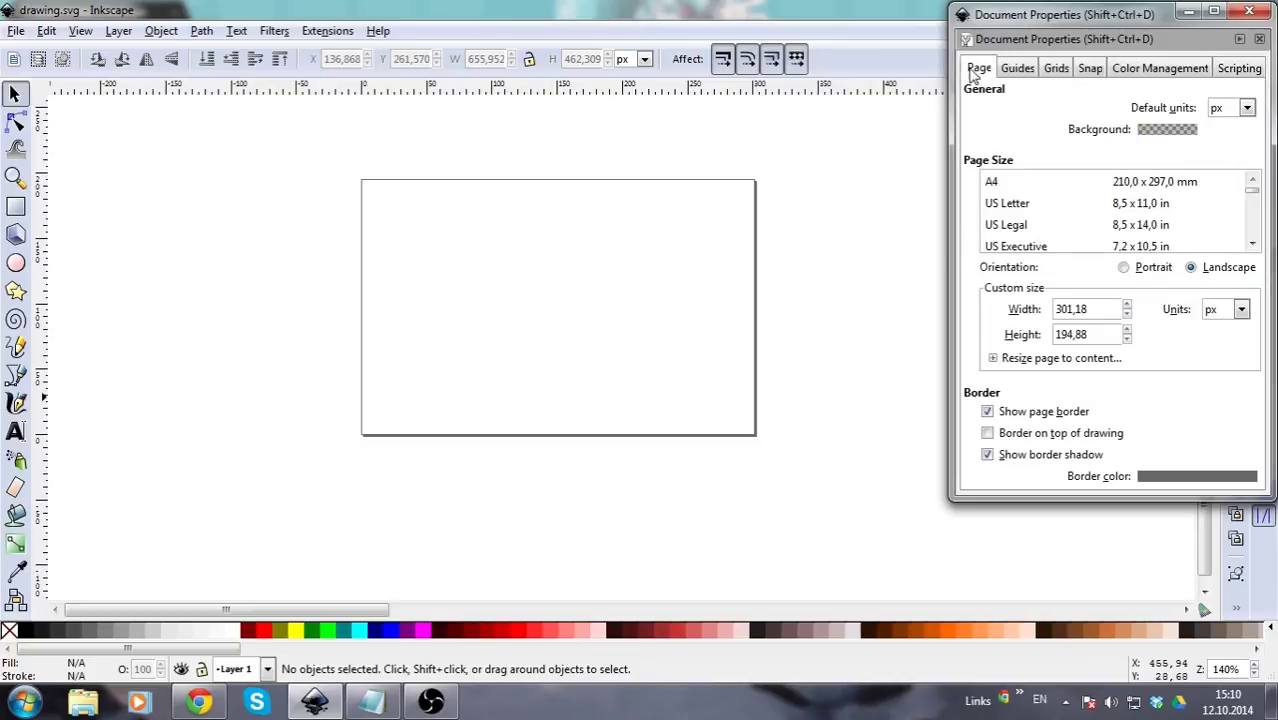
pyautogui.click(1250, 12)
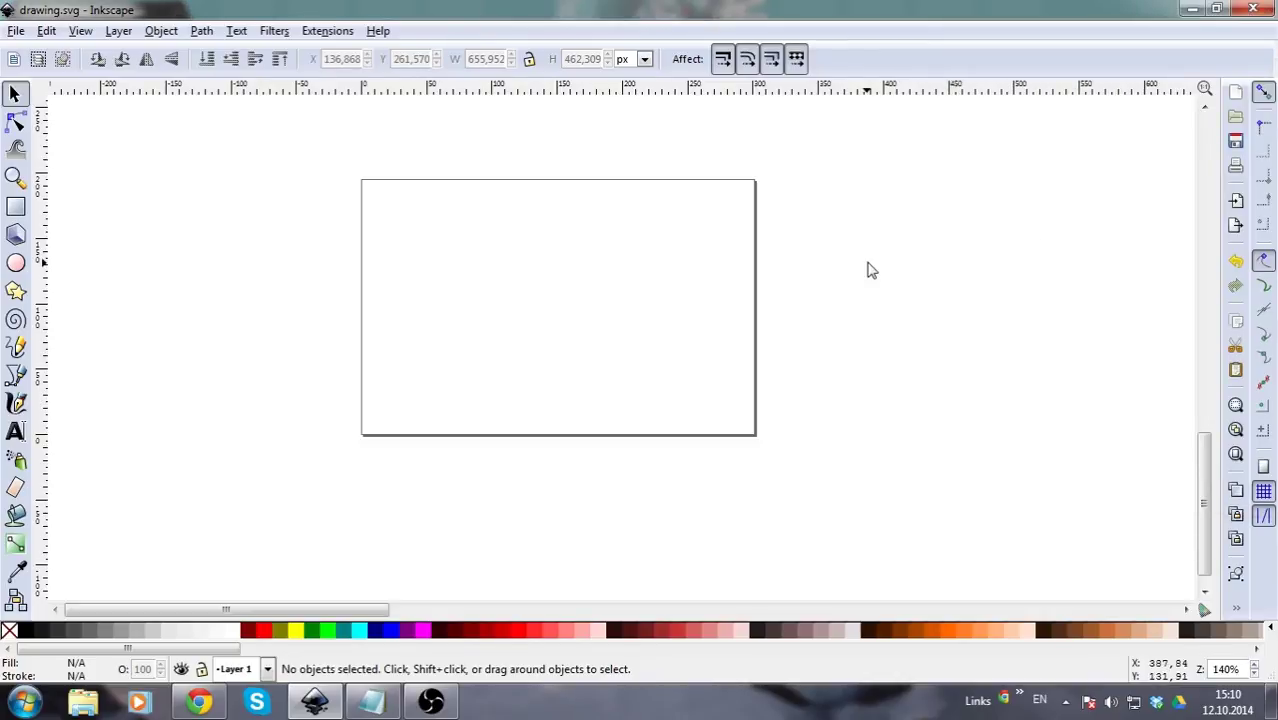